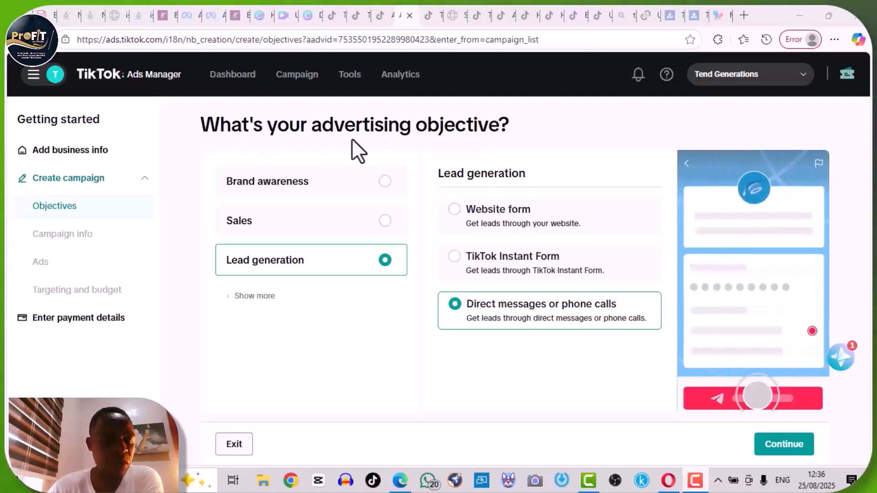
Examine the Brand awareness, Sales and Lead generation objectives in turn, including the Community interaction option under Brand awareness.
{"action": "mouse_move", "coordinate": [269, 181]}
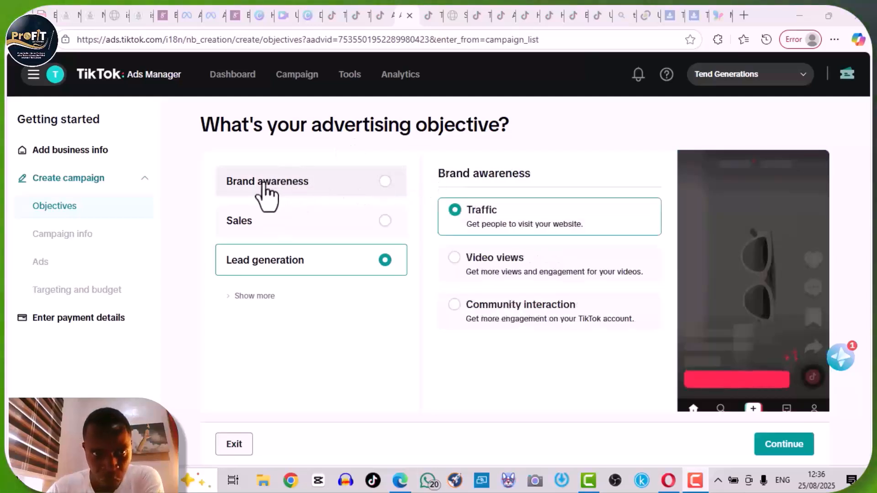
{"action": "left_click", "coordinate": [277, 194]}
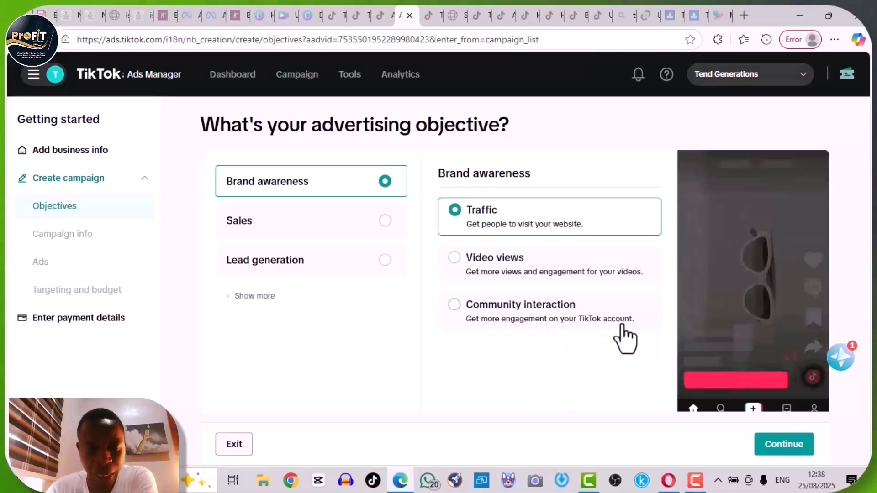
{"action": "left_click", "coordinate": [520, 319]}
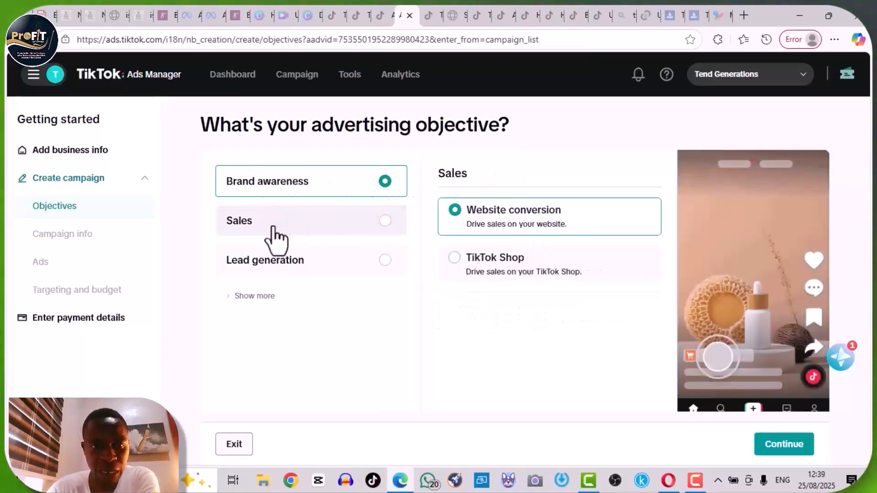
{"action": "left_click", "coordinate": [275, 239]}
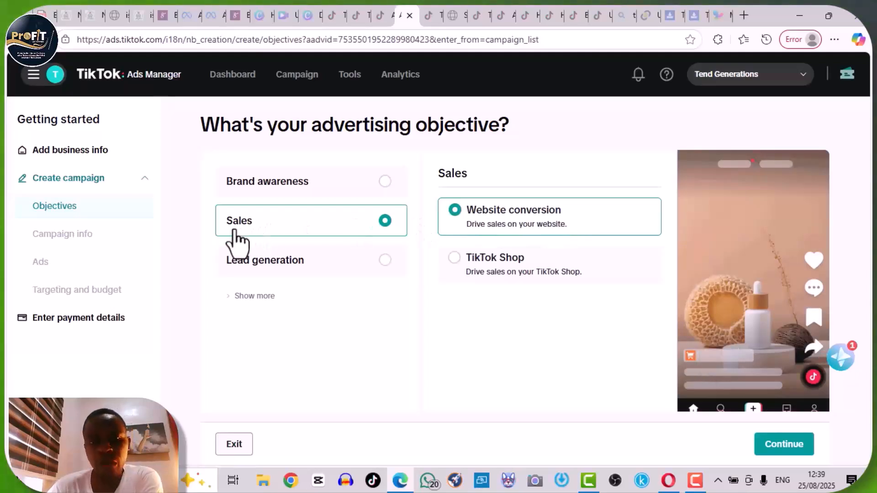
{"action": "mouse_move", "coordinate": [280, 274]}
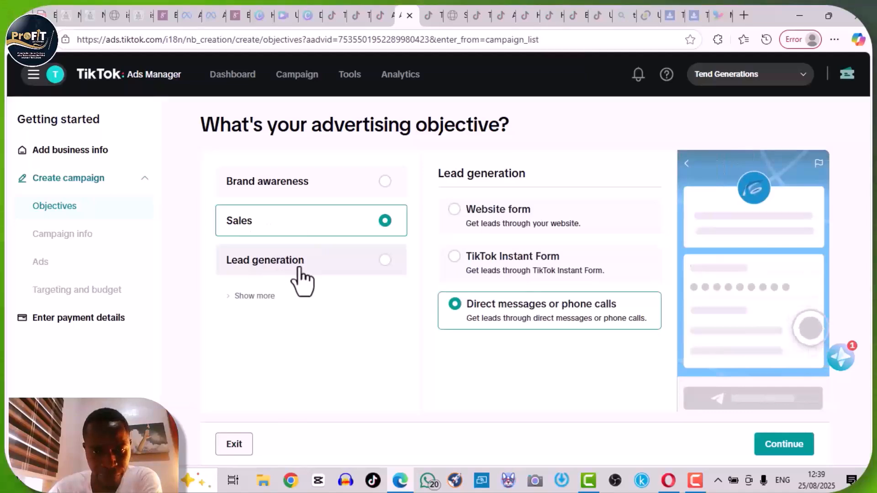
{"action": "mouse_move", "coordinate": [264, 194]}
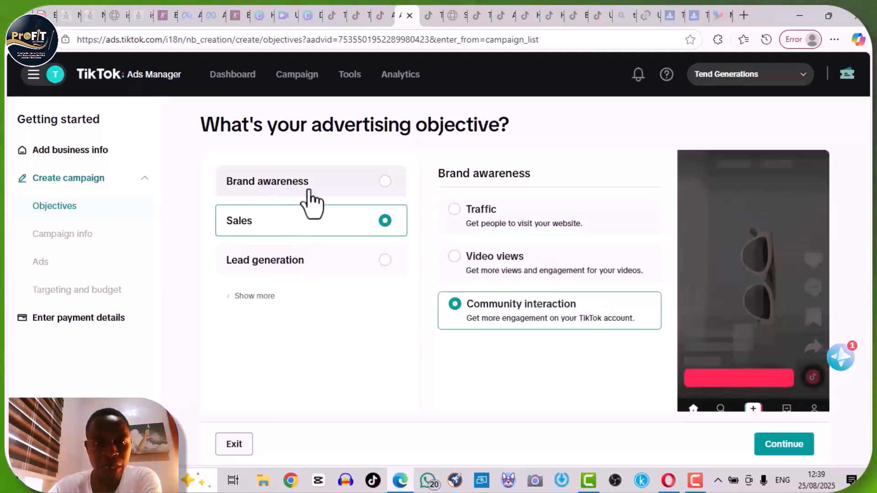
{"action": "mouse_move", "coordinate": [241, 265]}
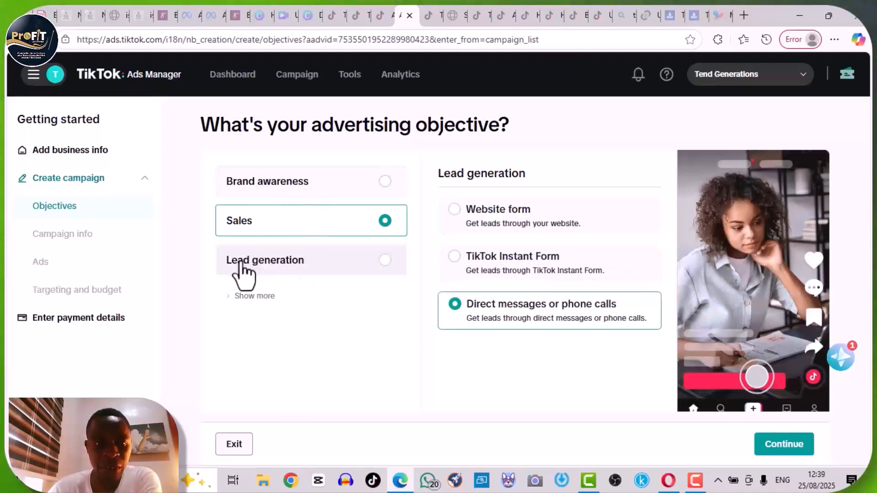
{"action": "left_click", "coordinate": [281, 276]}
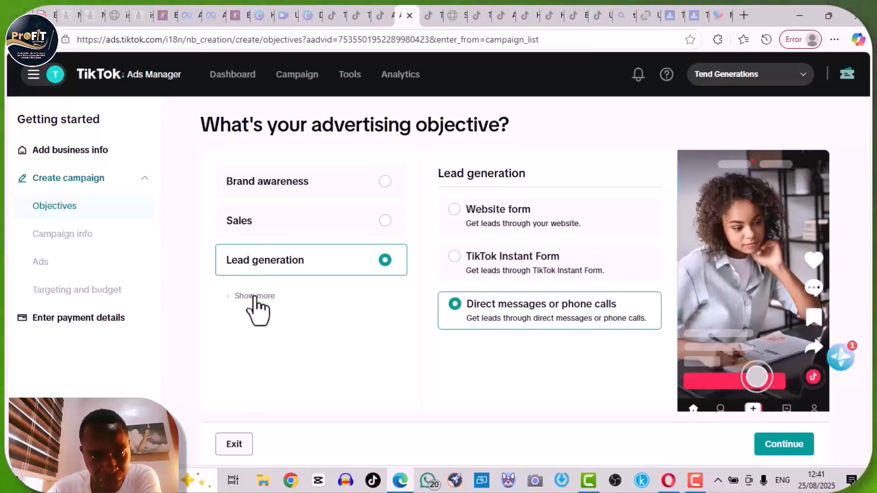
Show more advertising objectives and confirm the switch to the full Ads Manager version.
{"action": "left_click", "coordinate": [254, 297]}
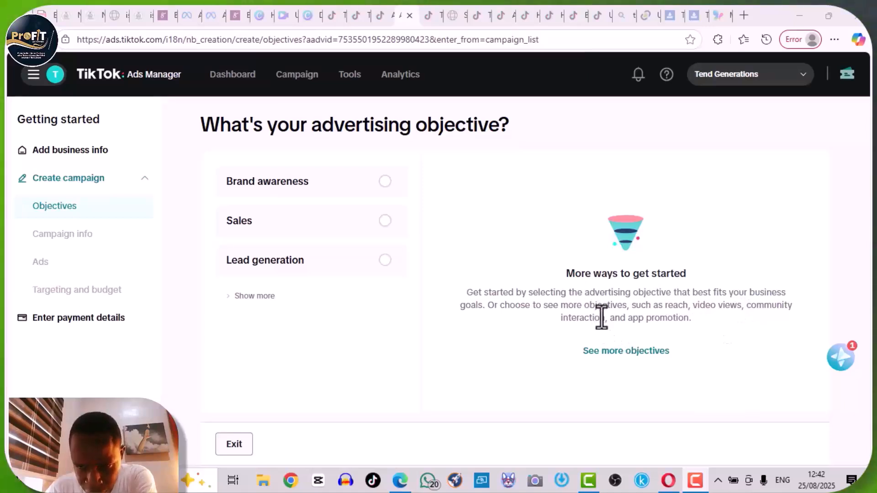
{"action": "left_click", "coordinate": [371, 265]}
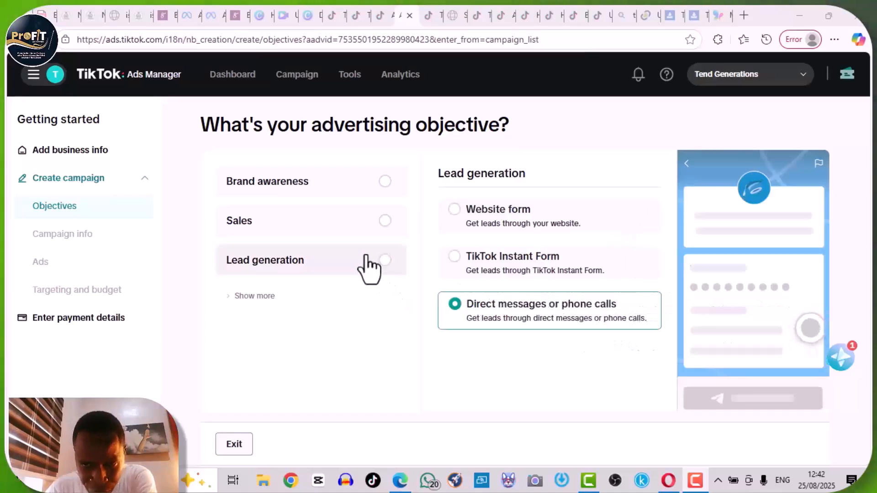
{"action": "left_click", "coordinate": [305, 225]}
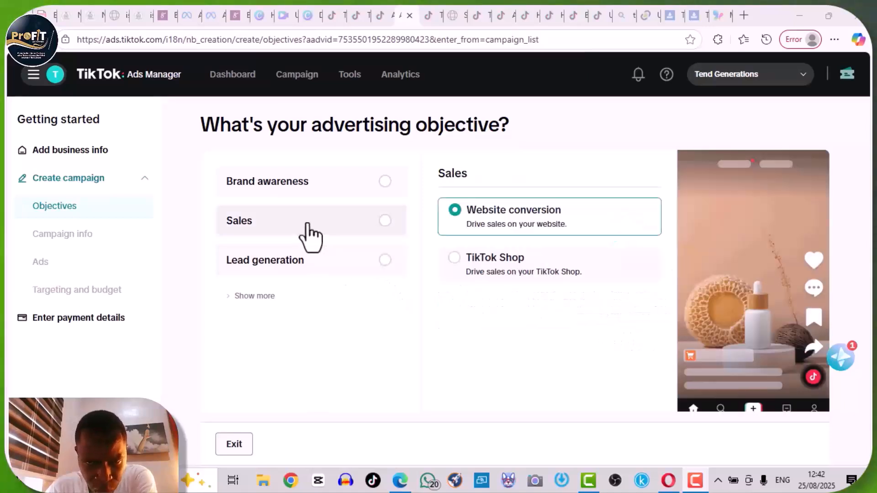
{"action": "left_click", "coordinate": [302, 262]}
{"action": "left_click", "coordinate": [296, 193]}
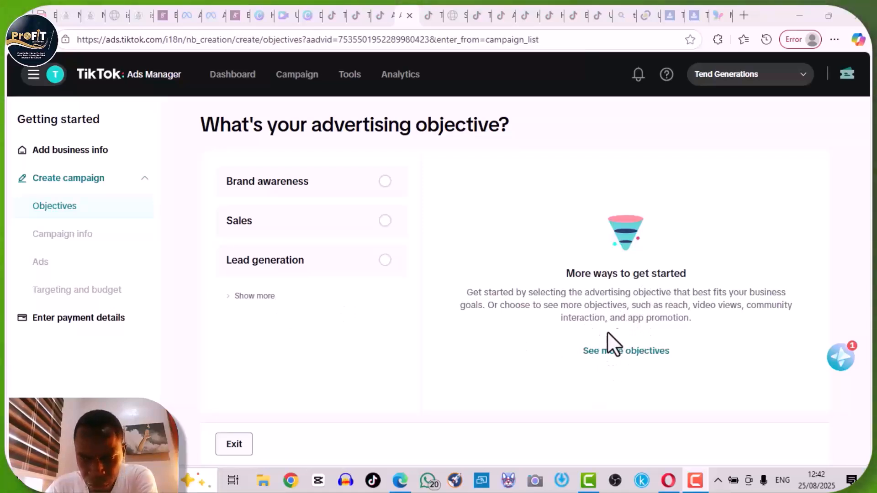
{"action": "left_click", "coordinate": [629, 355]}
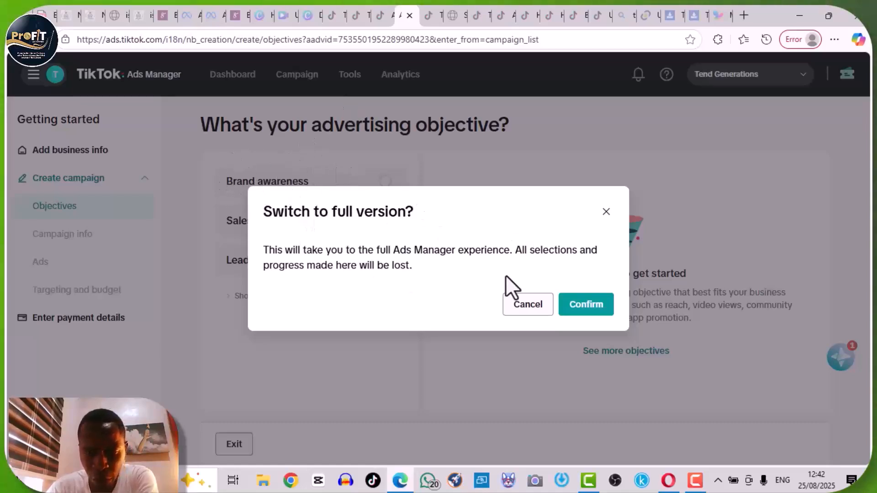
{"action": "left_click", "coordinate": [581, 315]}
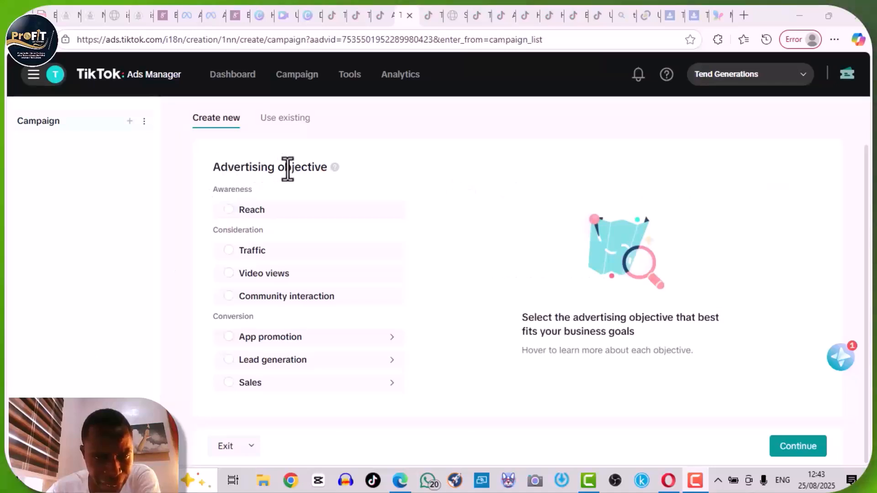
Examine the descriptions of the Reach, Traffic, Video views and Community interaction objectives.
{"action": "mouse_move", "coordinate": [334, 174]}
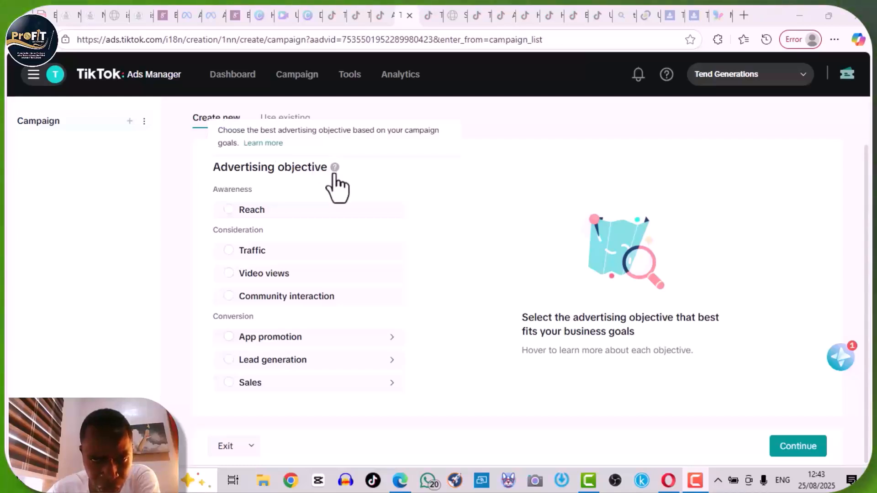
{"action": "mouse_move", "coordinate": [244, 219]}
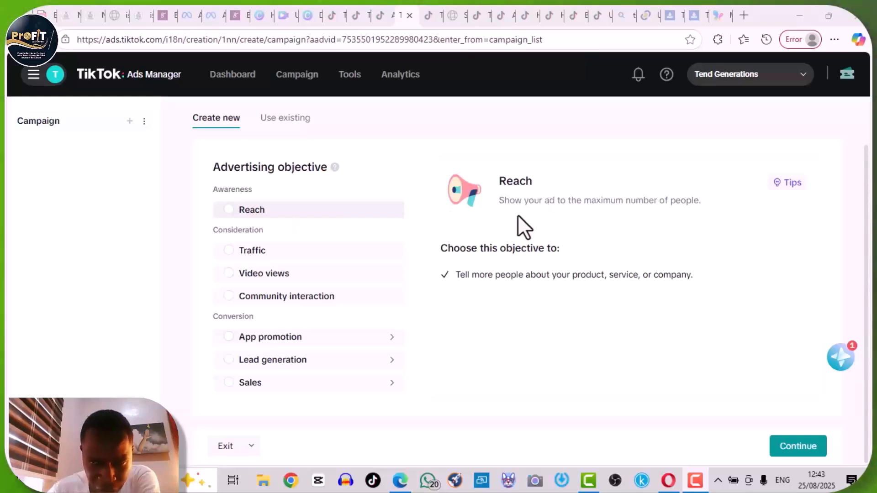
{"action": "mouse_move", "coordinate": [237, 251]}
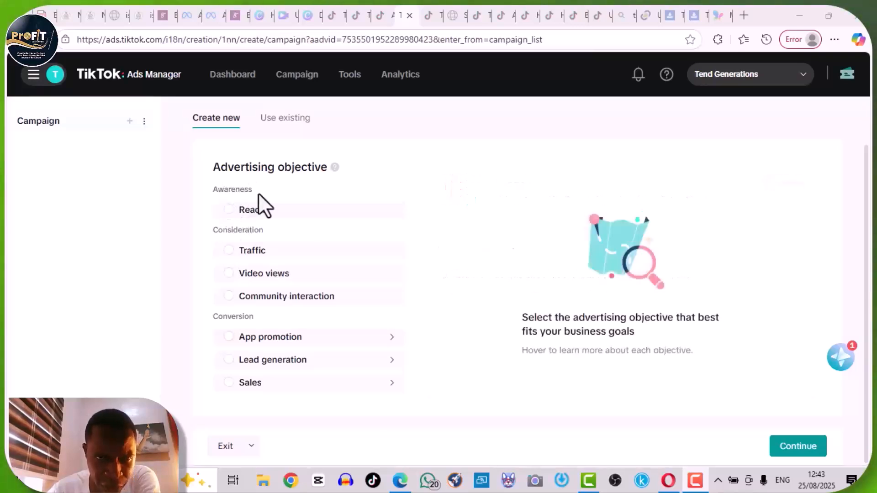
{"action": "mouse_move", "coordinate": [224, 201]}
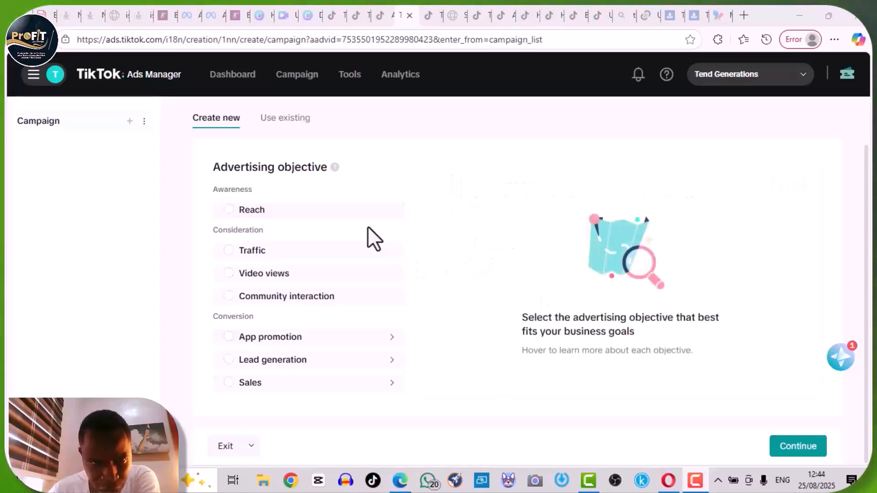
{"action": "left_click", "coordinate": [241, 211]}
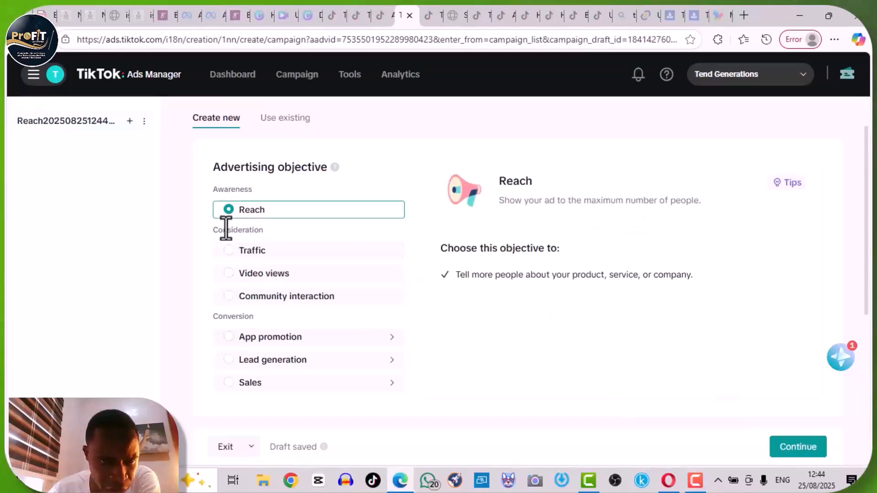
{"action": "left_click", "coordinate": [248, 263]}
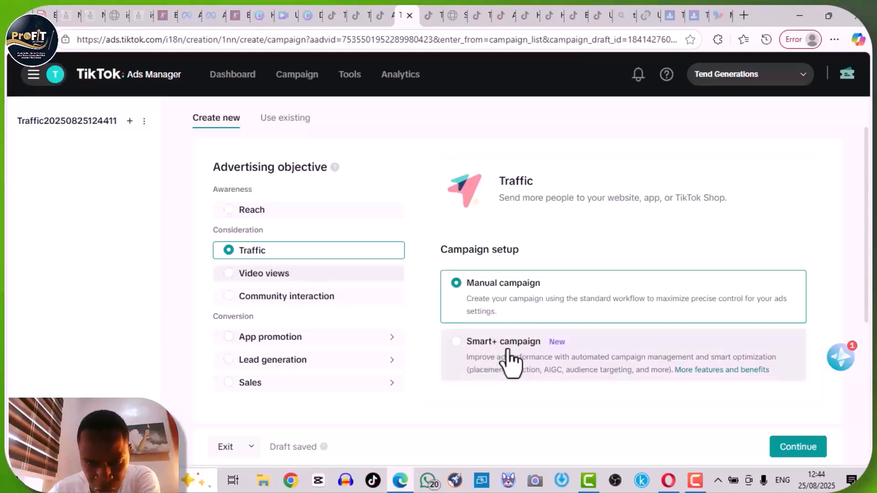
{"action": "left_click", "coordinate": [273, 275]}
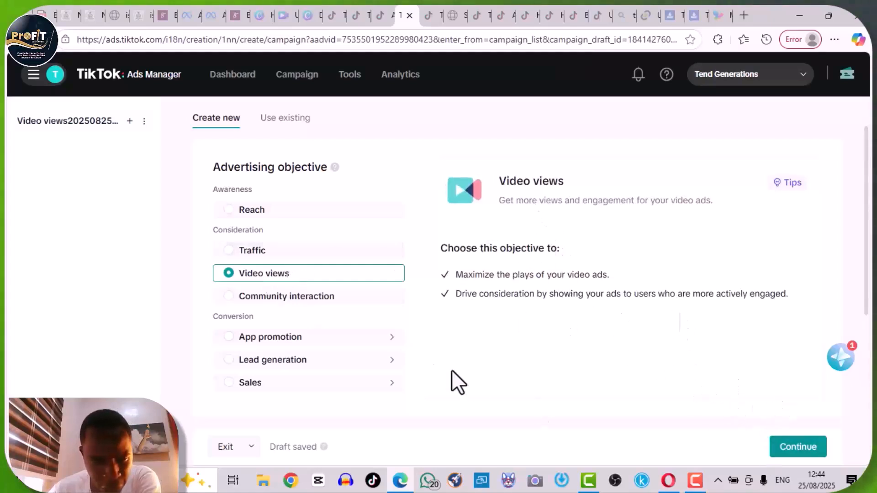
{"action": "left_click", "coordinate": [266, 297]}
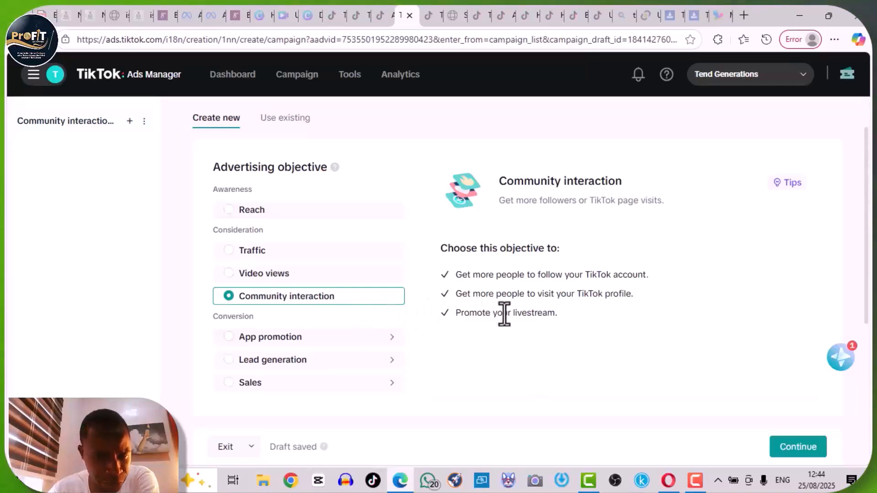
{"action": "left_click", "coordinate": [269, 274]}
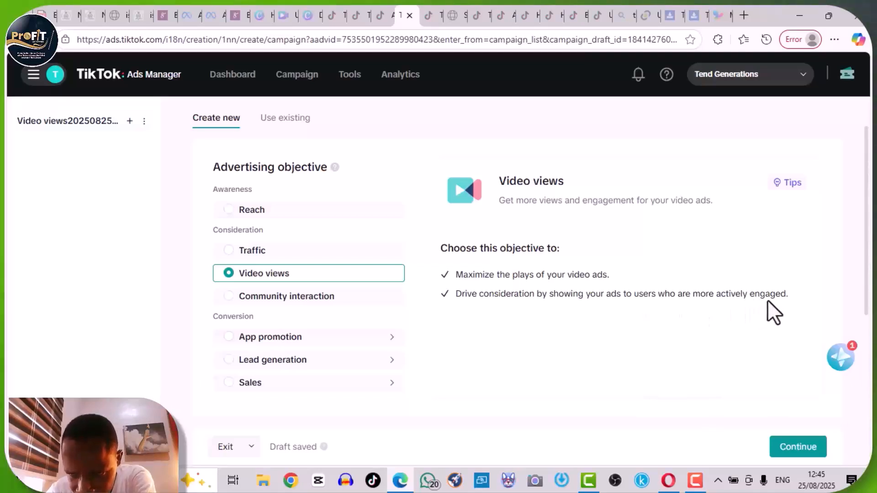
Examine the conversion objectives App promotion, Lead generation and Sales with their setup options.
{"action": "left_click", "coordinate": [258, 346]}
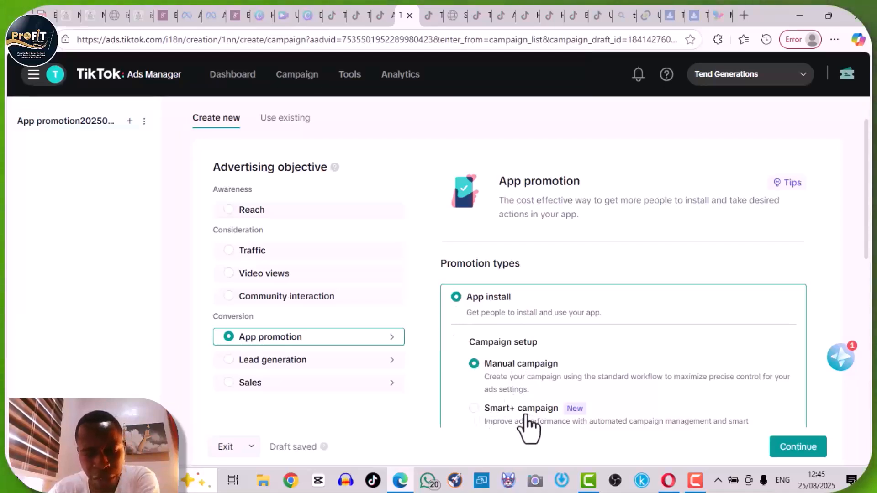
{"action": "left_click", "coordinate": [270, 361]}
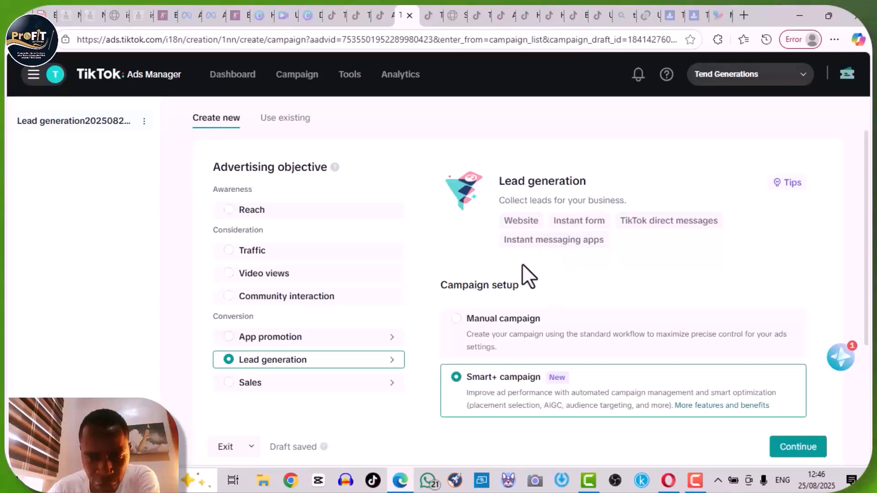
{"action": "left_click", "coordinate": [251, 385]}
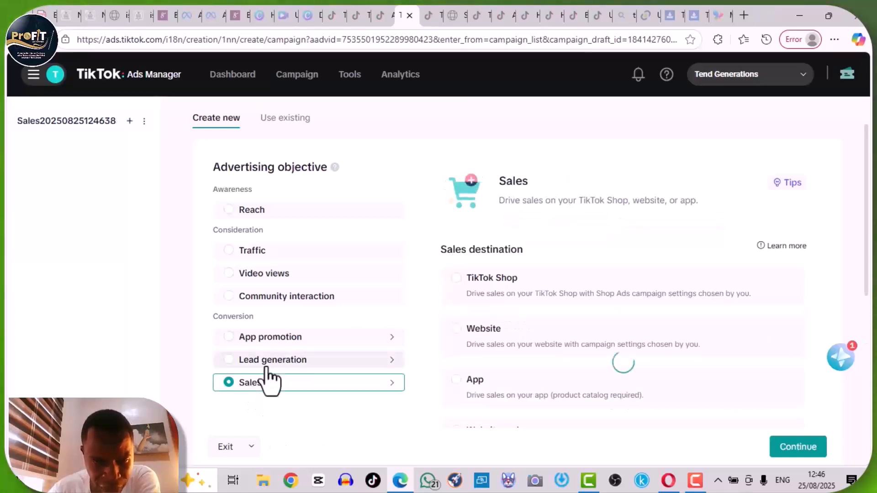
{"action": "left_click", "coordinate": [267, 364]}
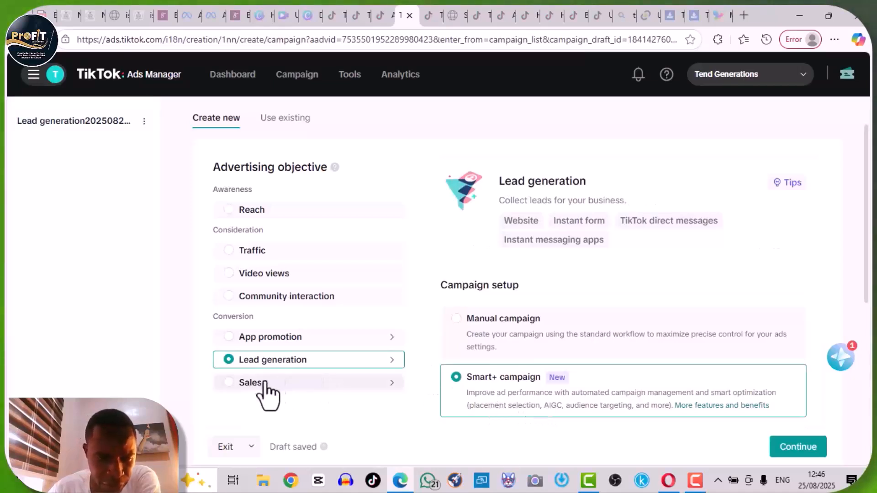
{"action": "left_click", "coordinate": [251, 382]}
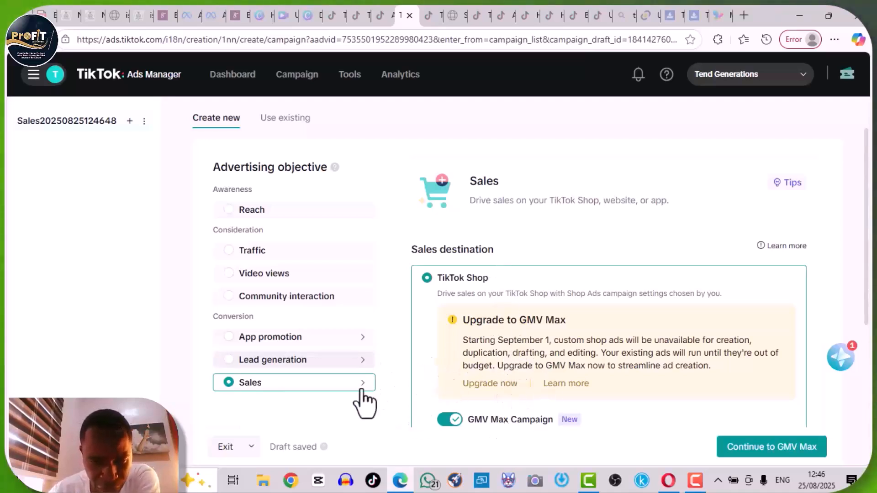
Choose the Lead generation objective with a Manual campaign setup and continue to the ad group settings.
{"action": "left_click", "coordinate": [283, 365]}
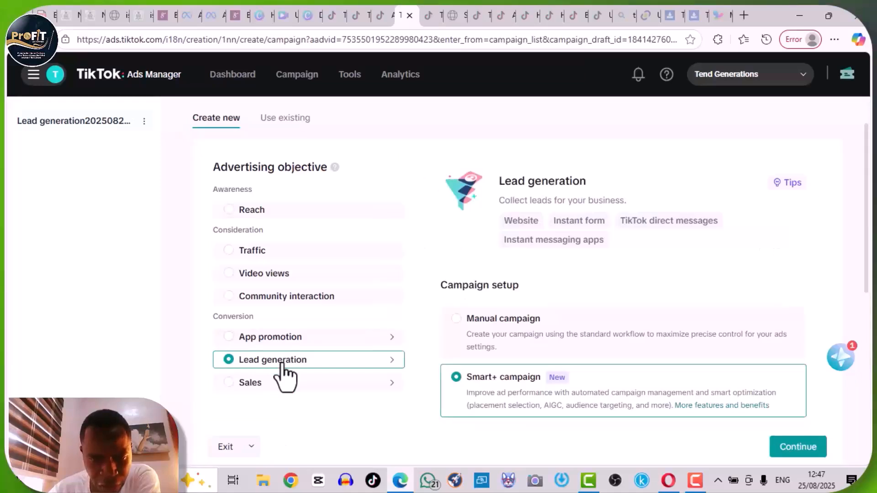
{"action": "left_click", "coordinate": [458, 320]}
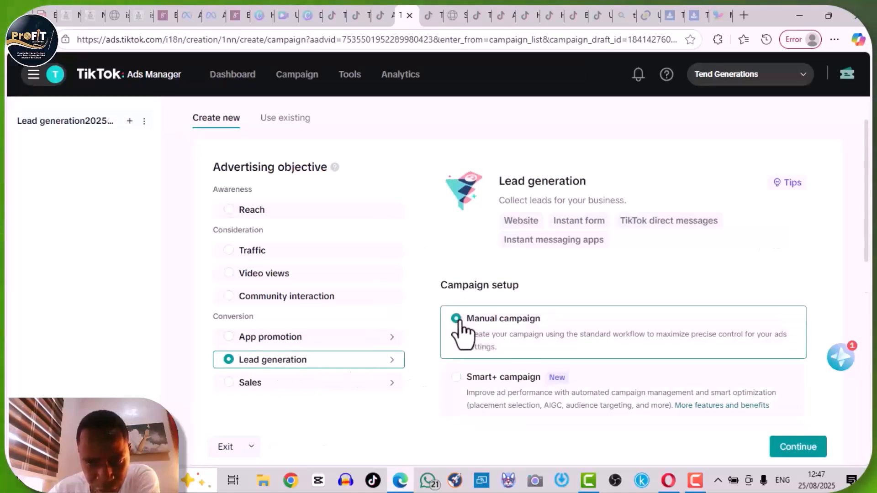
{"action": "left_click", "coordinate": [799, 447]}
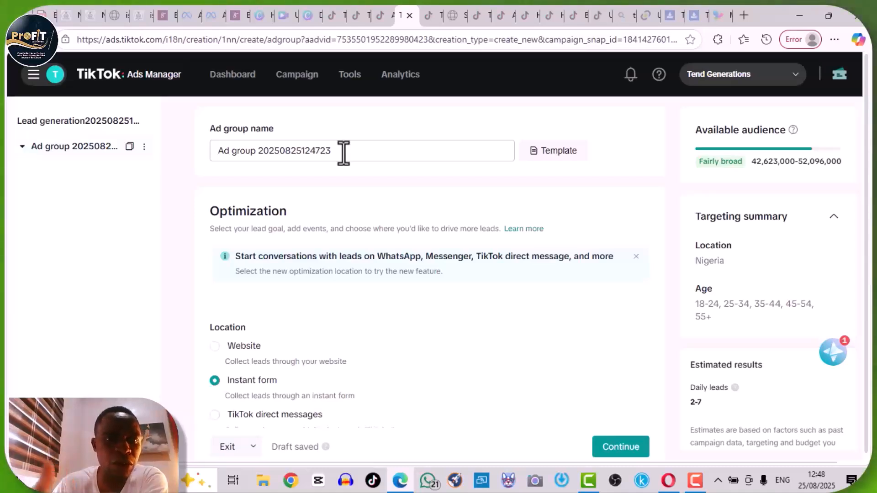
Rename the ad group as "Testing Ad".
{"action": "triple_click", "coordinate": [324, 150]}
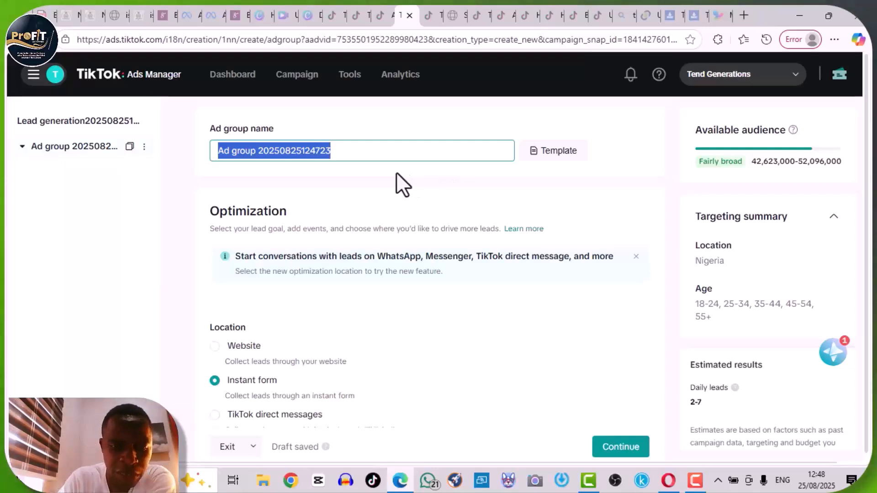
{"action": "type", "text": "Testin"}
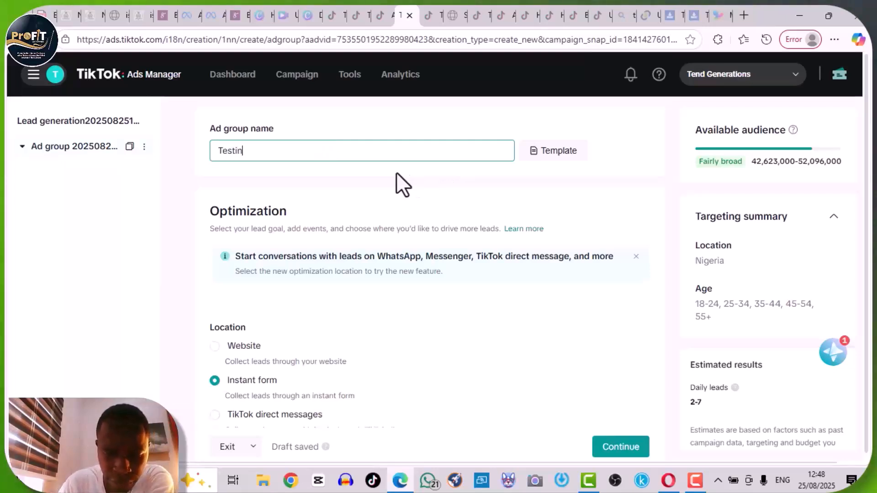
{"action": "type", "text": "g Ad"}
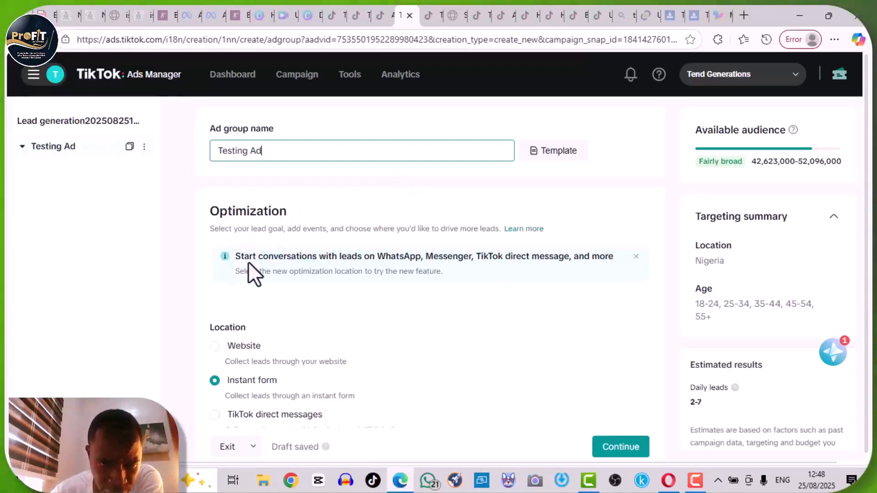
{"action": "left_click", "coordinate": [270, 292]}
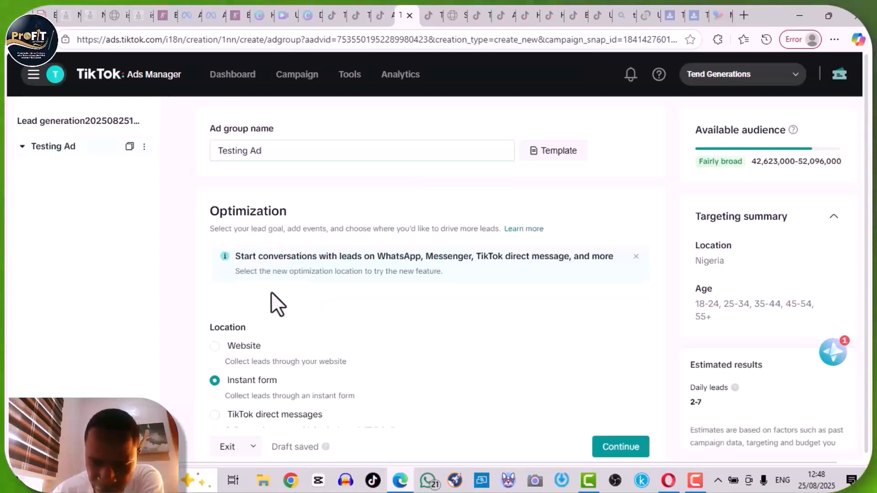
Examine the name template options for the ad group and close them without saving a template.
{"action": "scroll", "coordinate": [271, 293], "scroll_direction": "down", "scroll_amount": 1}
{"action": "scroll", "coordinate": [270, 291], "scroll_direction": "down", "scroll_amount": 2}
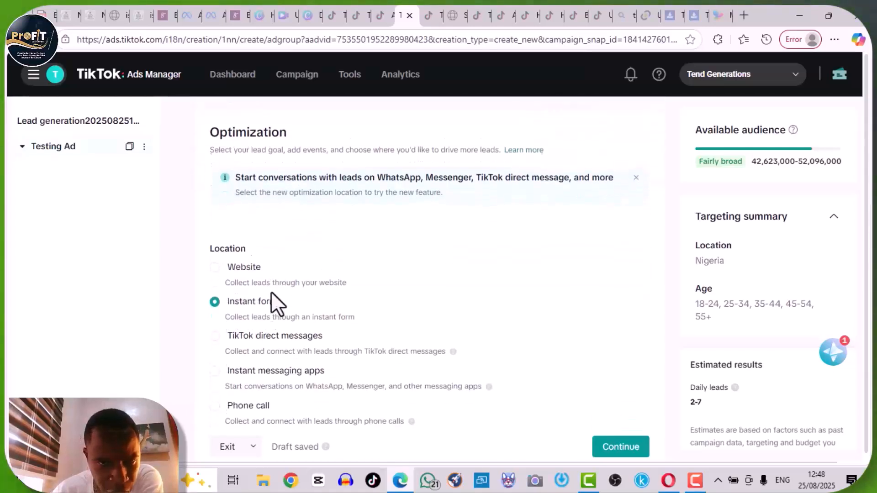
{"action": "scroll", "coordinate": [270, 292], "scroll_direction": "up", "scroll_amount": 1}
{"action": "scroll", "coordinate": [271, 291], "scroll_direction": "up", "scroll_amount": 1}
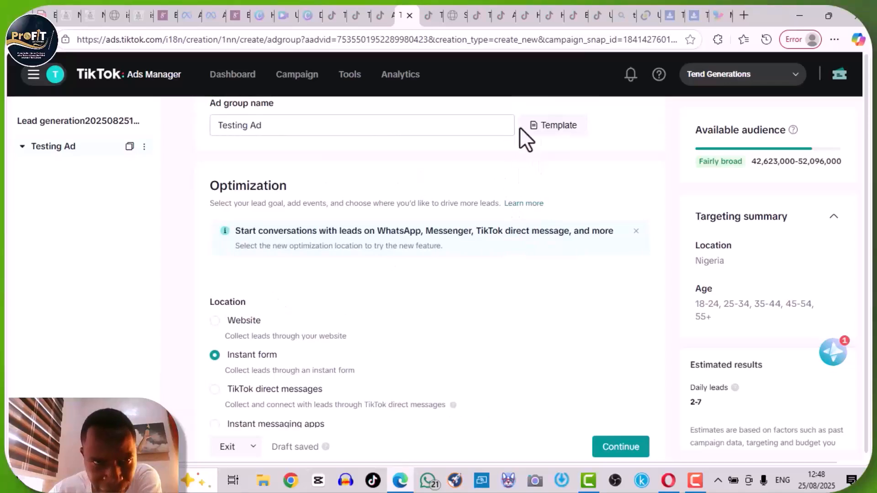
{"action": "left_click", "coordinate": [559, 127]}
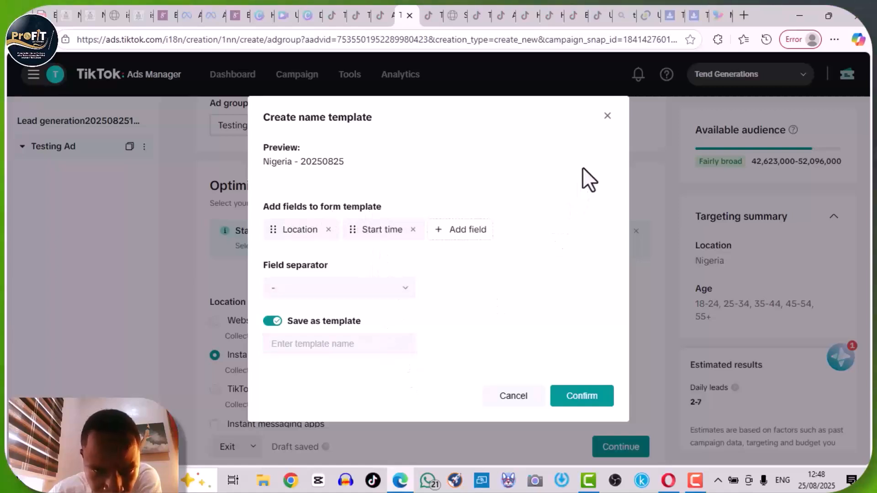
{"action": "left_click", "coordinate": [607, 116]}
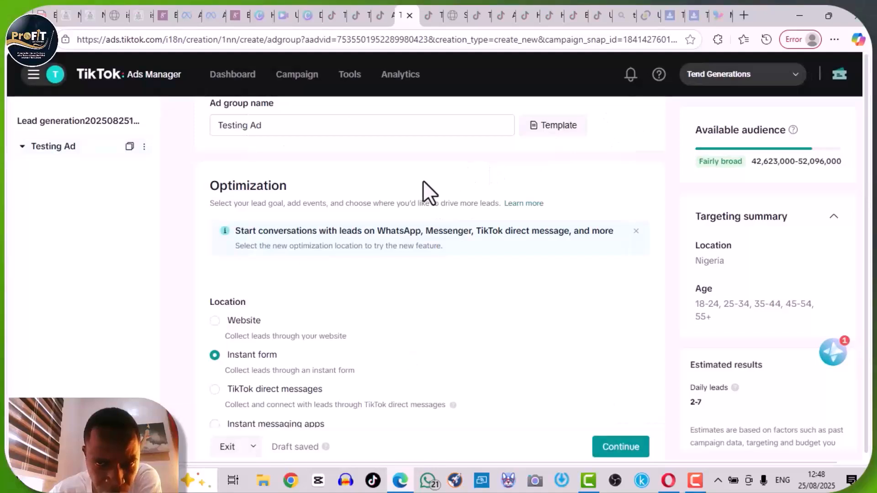
Examine the optimization locations, including phone call, instant messaging apps and TikTok direct messages, plus the goal and deep funnel optimization settings.
{"action": "key", "text": "Down"}
{"action": "key", "text": "Down"}
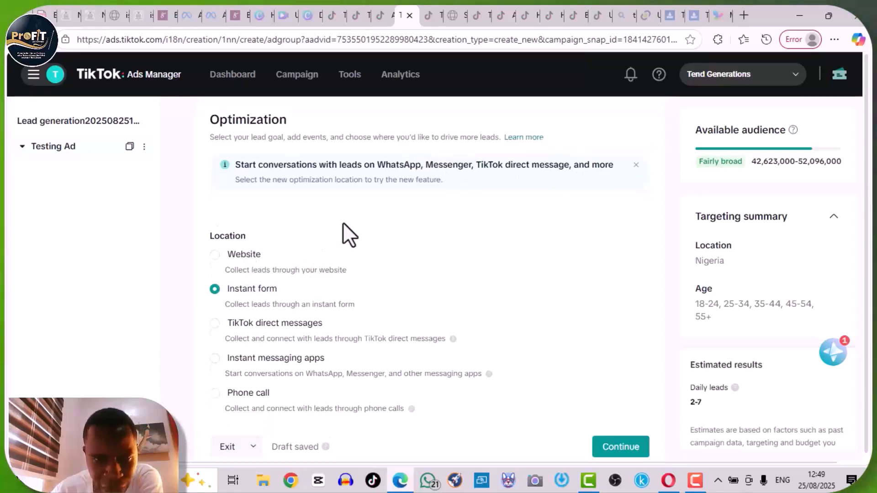
{"action": "scroll", "coordinate": [342, 233], "scroll_direction": "down", "scroll_amount": 2}
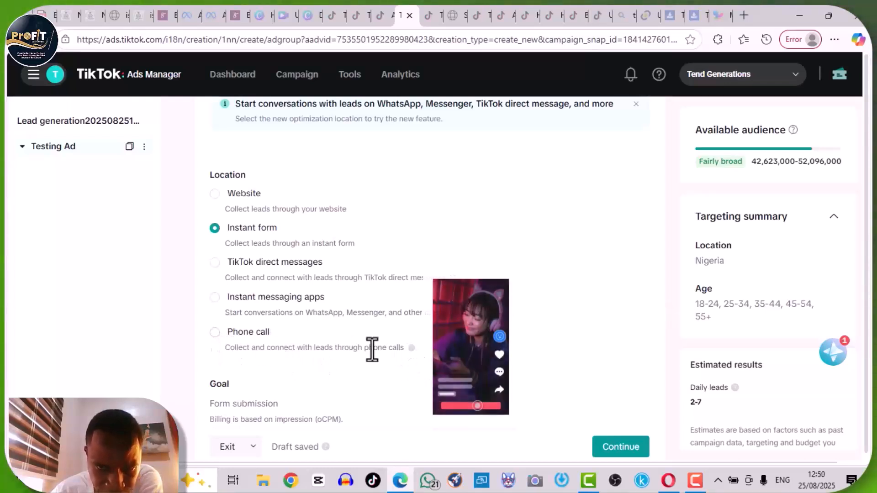
{"action": "mouse_move", "coordinate": [411, 348]}
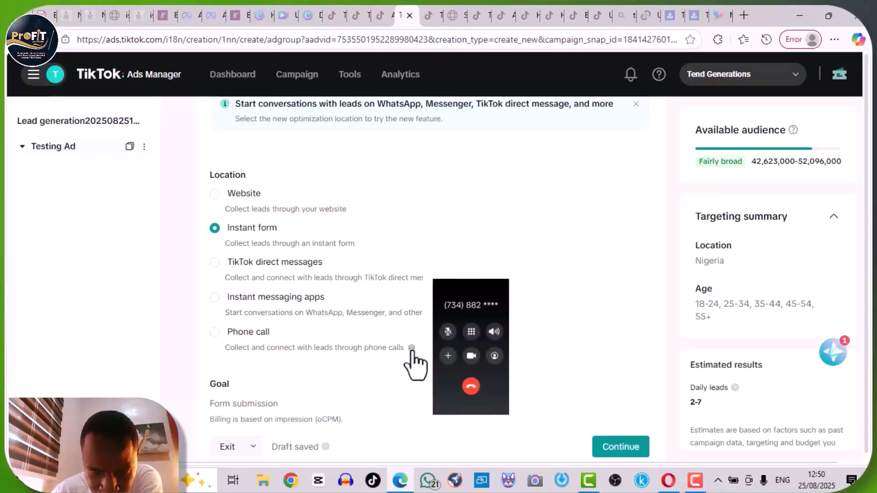
{"action": "mouse_move", "coordinate": [488, 315]}
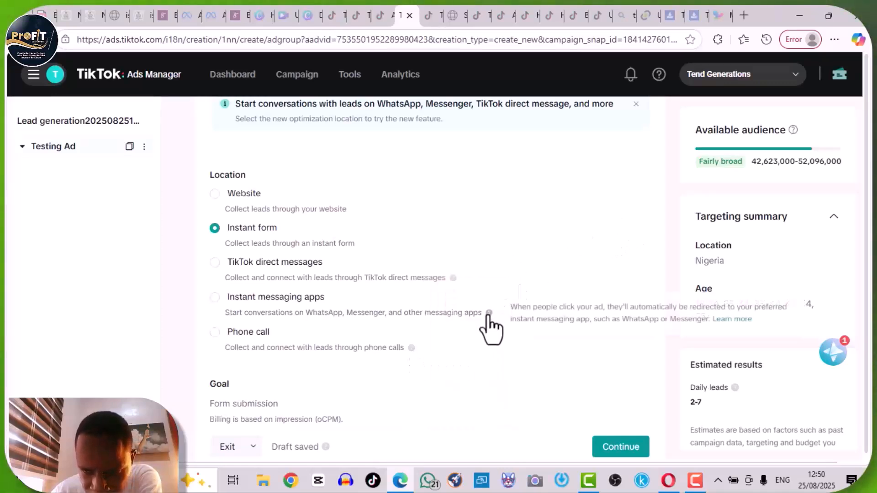
{"action": "mouse_move", "coordinate": [453, 279]}
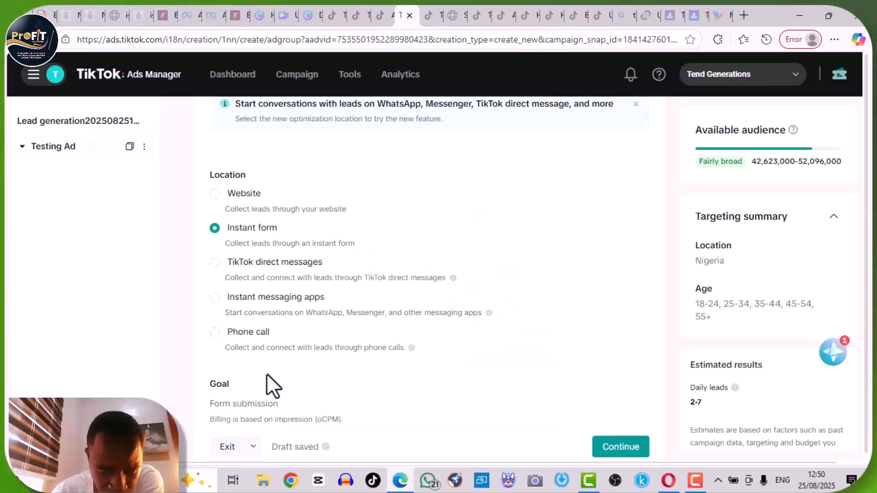
{"action": "scroll", "coordinate": [267, 374], "scroll_direction": "down", "scroll_amount": 4}
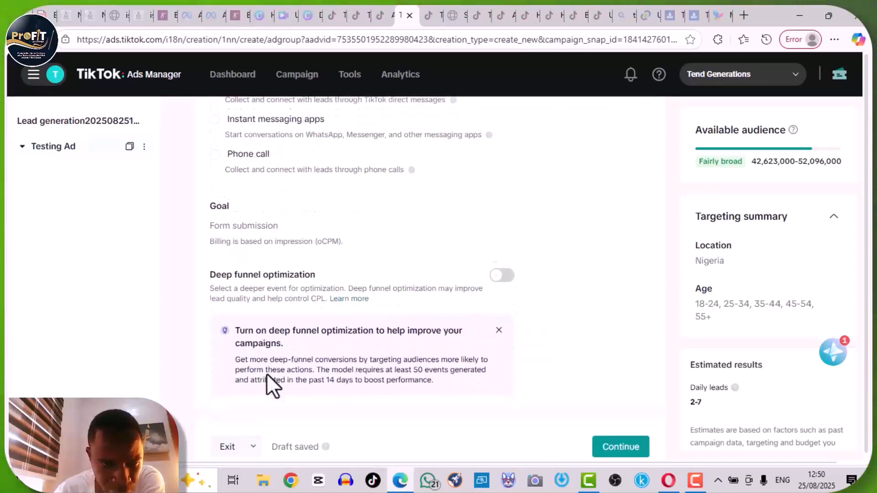
{"action": "scroll", "coordinate": [266, 373], "scroll_direction": "down", "scroll_amount": 1}
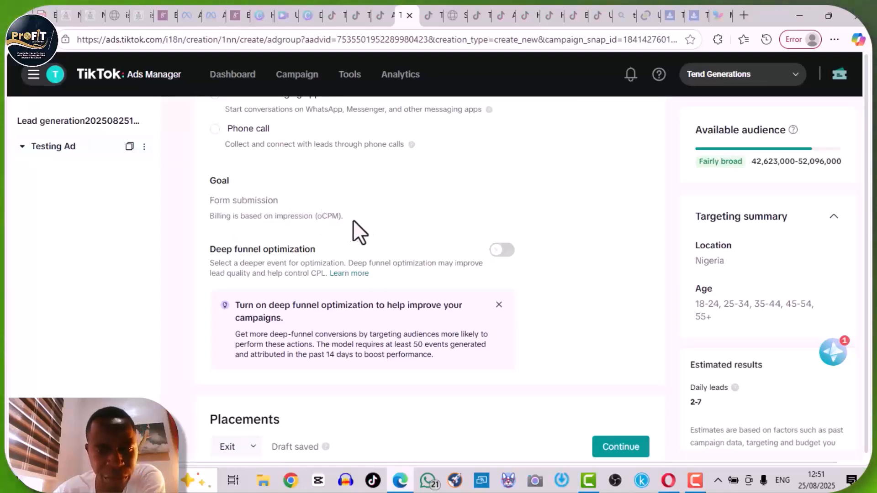
{"action": "scroll", "coordinate": [362, 220], "scroll_direction": "down", "scroll_amount": 2}
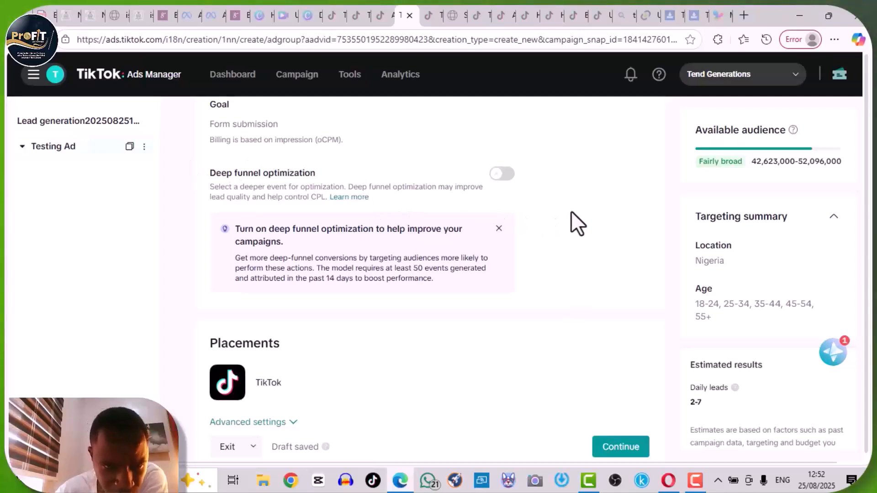
Disallow video download in the TikTok placement's advanced settings, keeping user comments on.
{"action": "scroll", "coordinate": [571, 212], "scroll_direction": "down", "scroll_amount": 2}
{"action": "scroll", "coordinate": [571, 210], "scroll_direction": "down", "scroll_amount": 3}
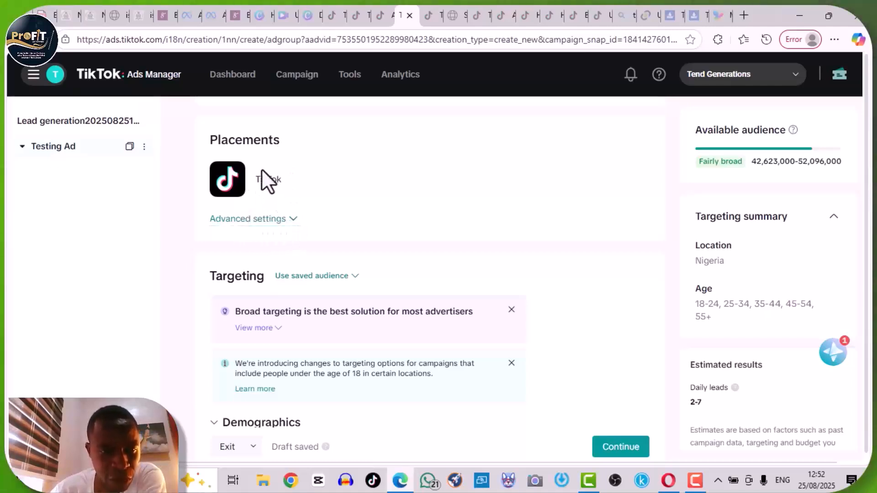
{"action": "left_click", "coordinate": [279, 219]}
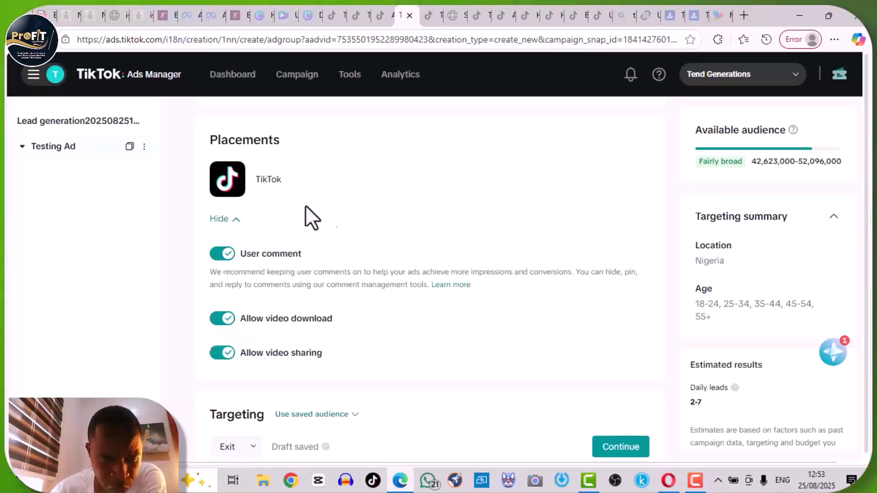
{"action": "left_click", "coordinate": [221, 320]}
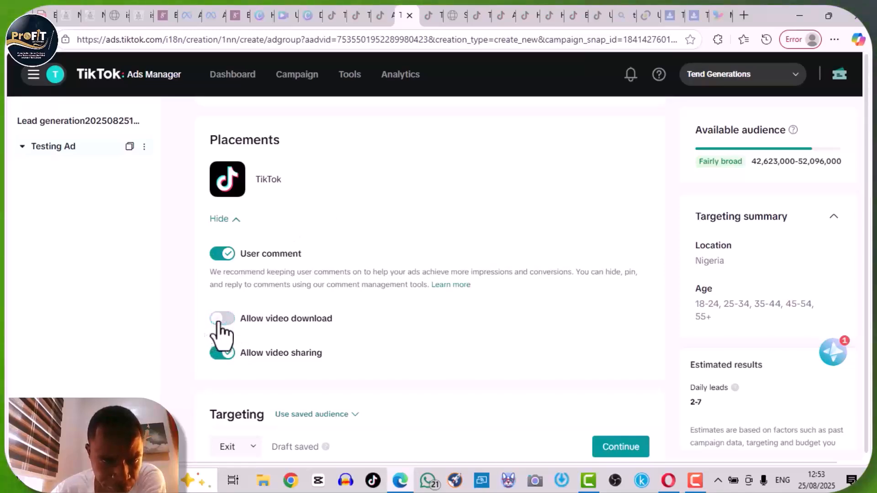
{"action": "left_click", "coordinate": [221, 254]}
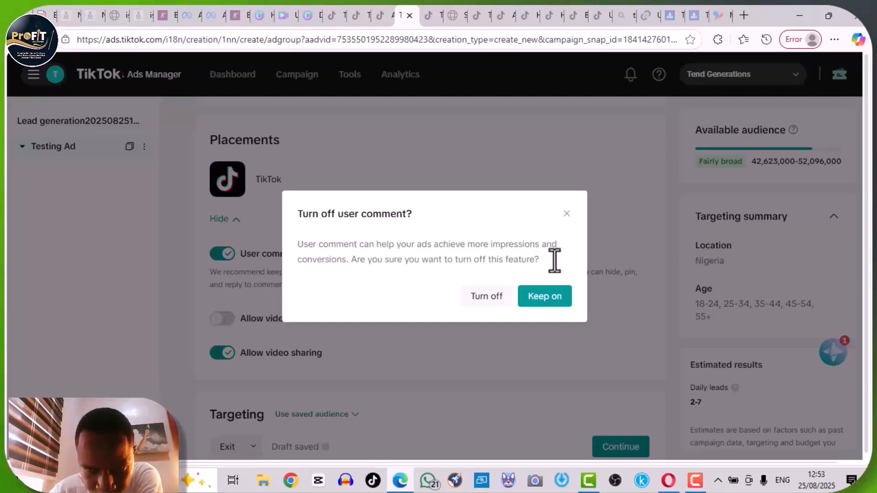
{"action": "left_click", "coordinate": [565, 212]}
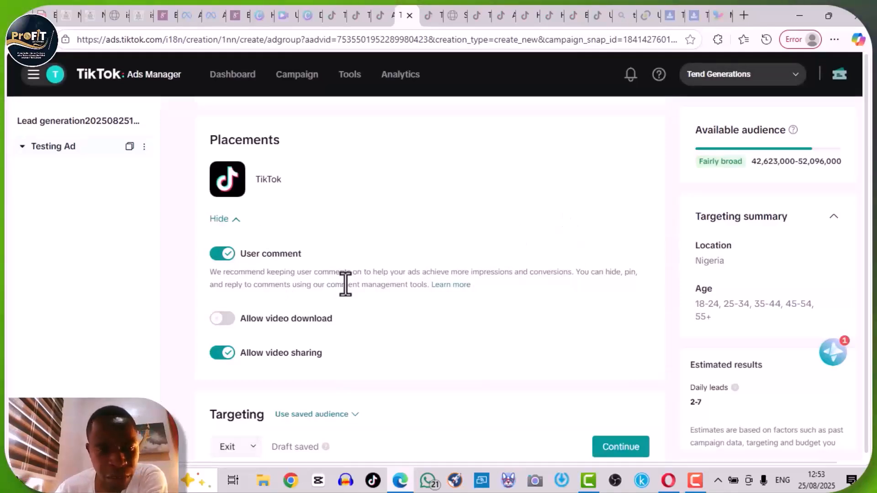
Examine the Targeting section's demographics, audience, and interests and behaviors settings, leaving the demographics expanded.
{"action": "scroll", "coordinate": [366, 302], "scroll_direction": "down", "scroll_amount": 3}
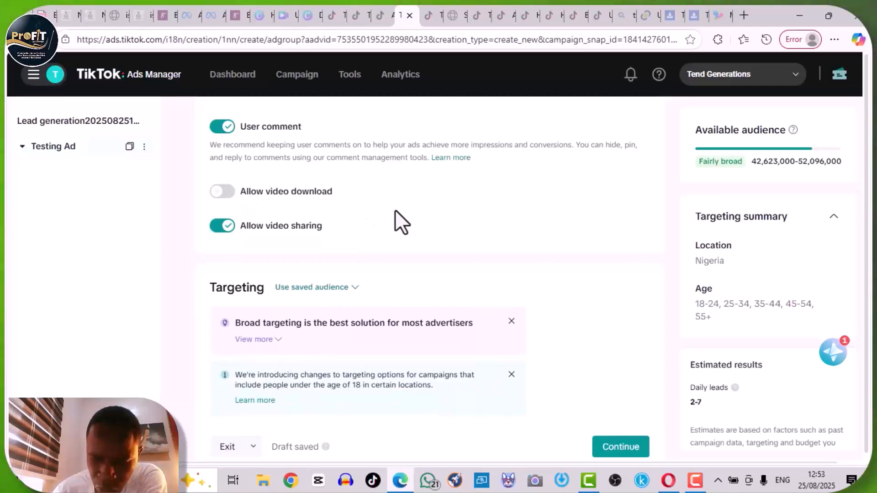
{"action": "scroll", "coordinate": [395, 209], "scroll_direction": "down", "scroll_amount": 3}
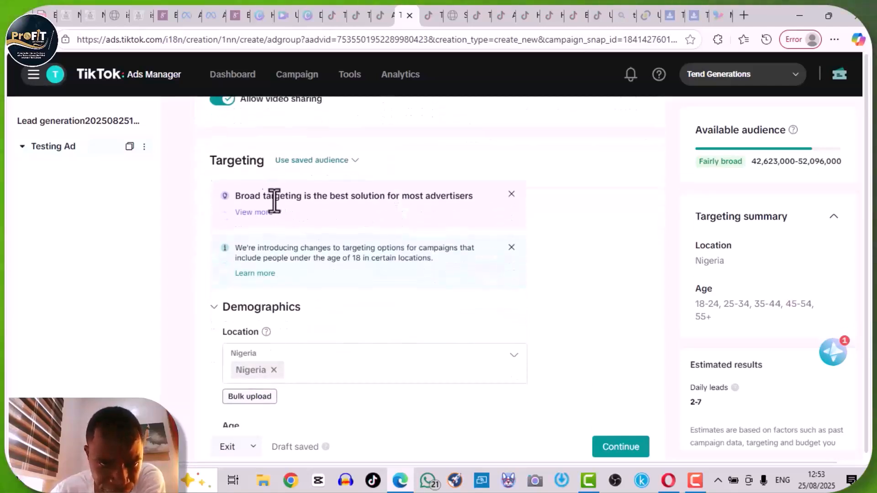
{"action": "scroll", "coordinate": [278, 201], "scroll_direction": "down", "scroll_amount": 2}
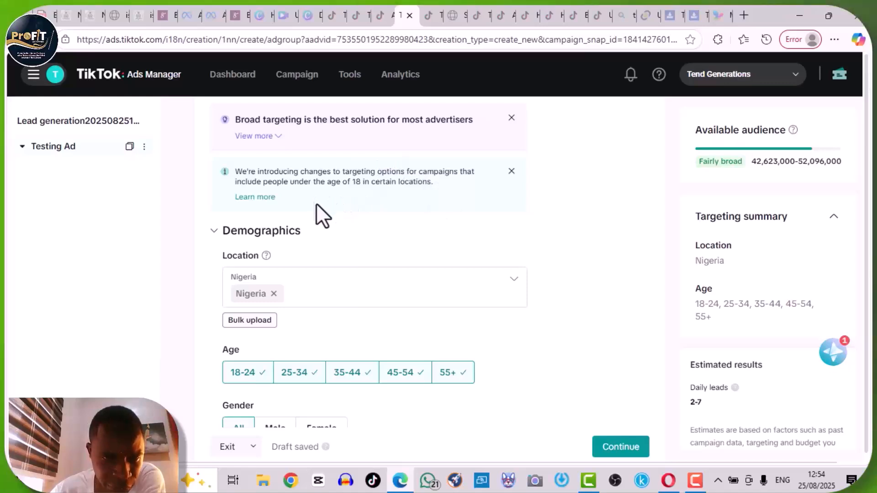
{"action": "scroll", "coordinate": [347, 216], "scroll_direction": "down", "scroll_amount": 1}
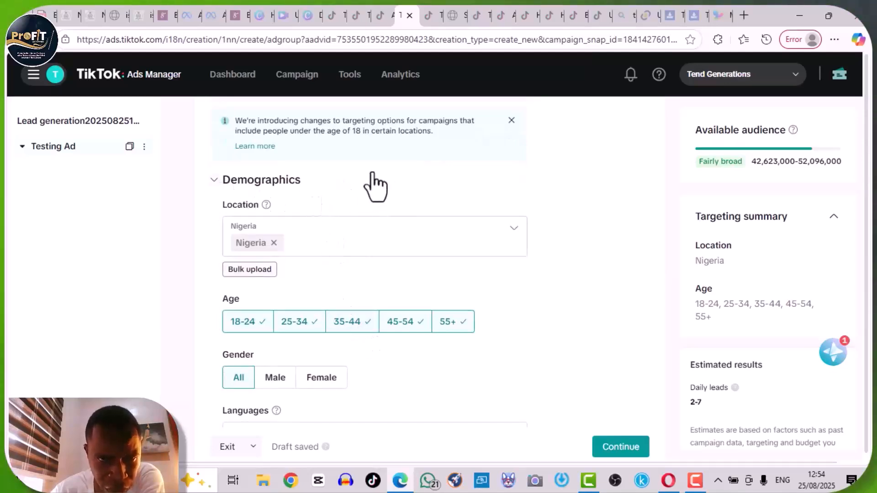
{"action": "left_click", "coordinate": [213, 183]}
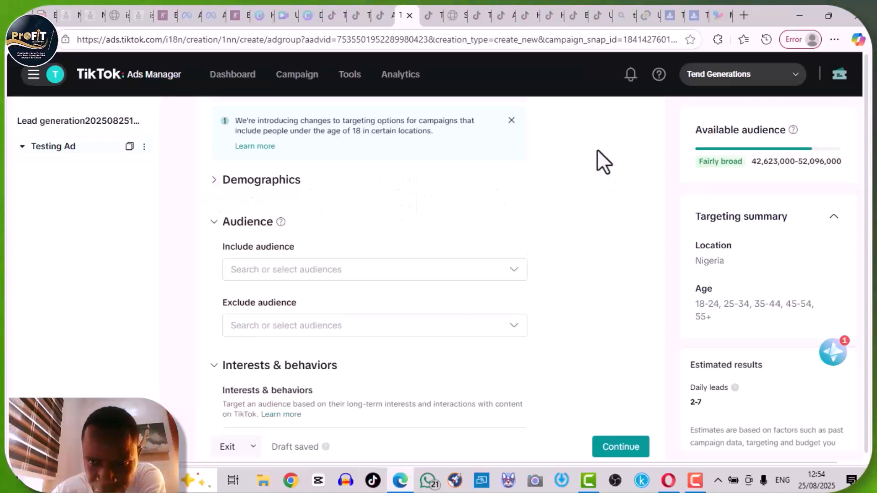
{"action": "scroll", "coordinate": [595, 148], "scroll_direction": "down", "scroll_amount": 1}
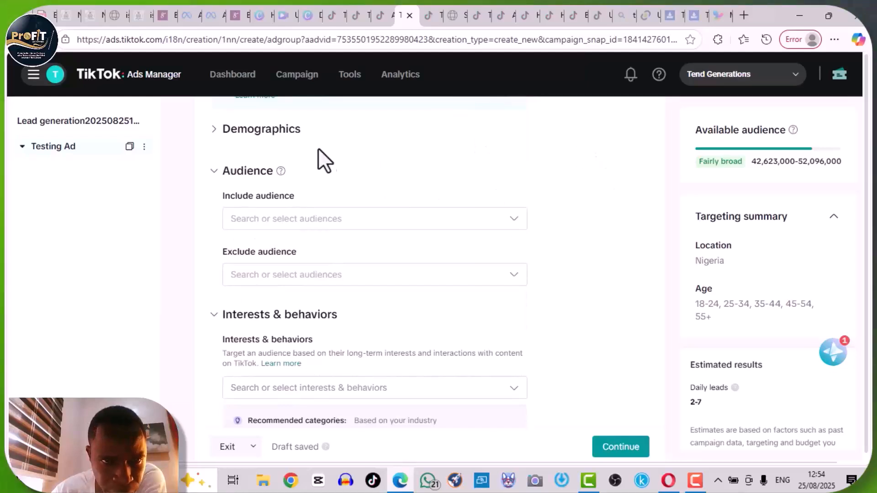
{"action": "left_click", "coordinate": [212, 129]}
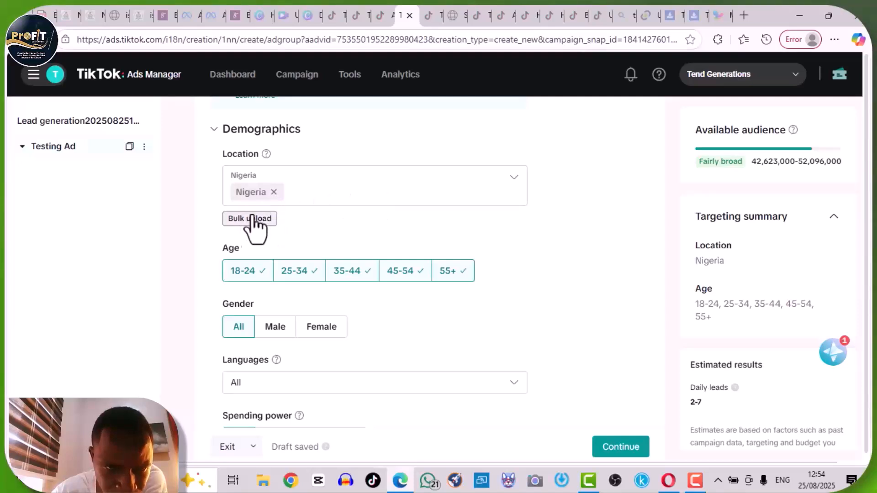
Try to replace the Nigeria target location with a city by searching for Lagos and Abuja.
{"action": "left_click", "coordinate": [273, 192]}
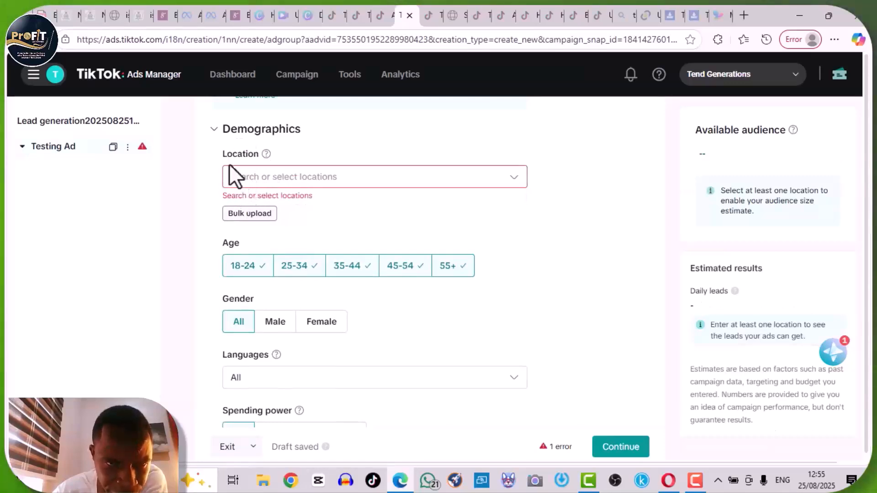
{"action": "left_click", "coordinate": [242, 184]}
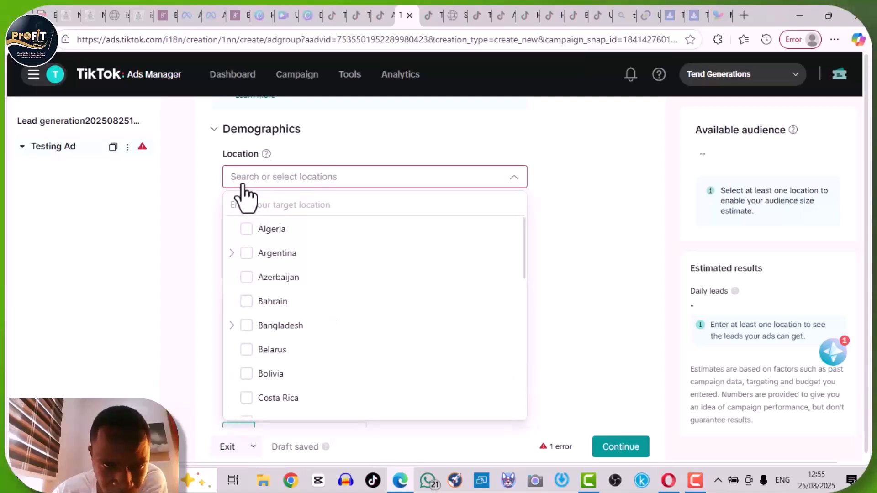
{"action": "type", "text": "la"}
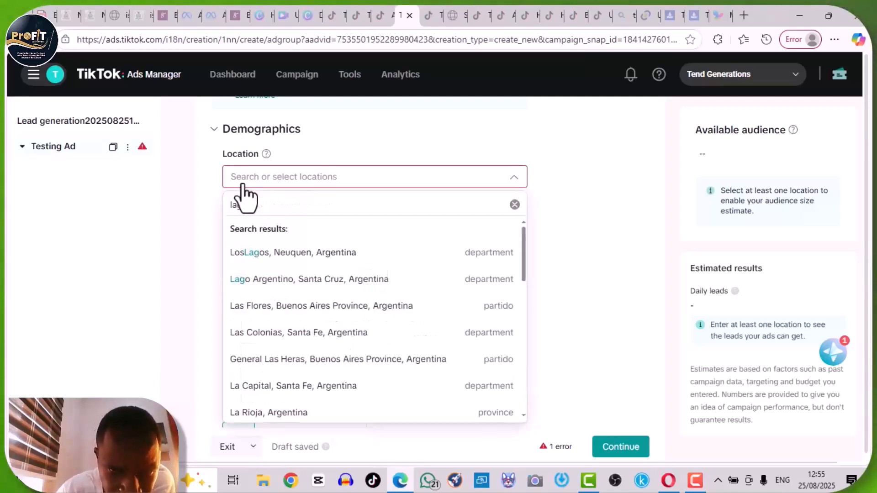
{"action": "type", "text": "gos"}
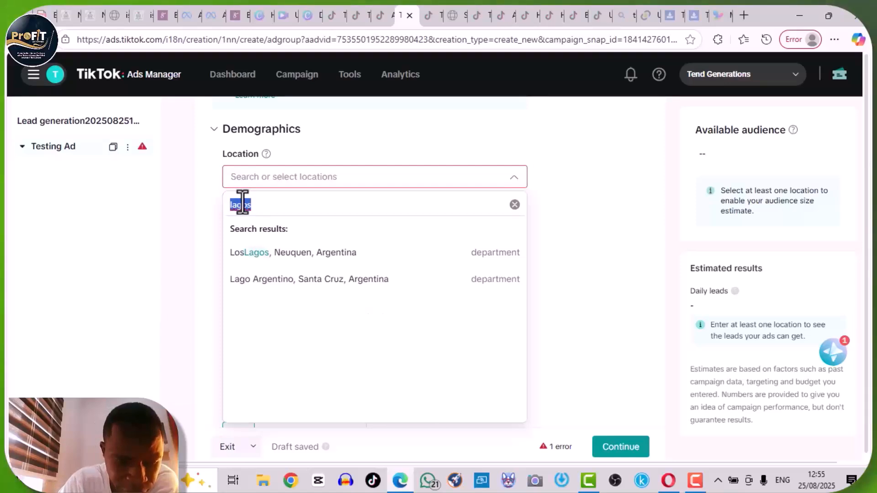
{"action": "type", "text": "Abuja"}
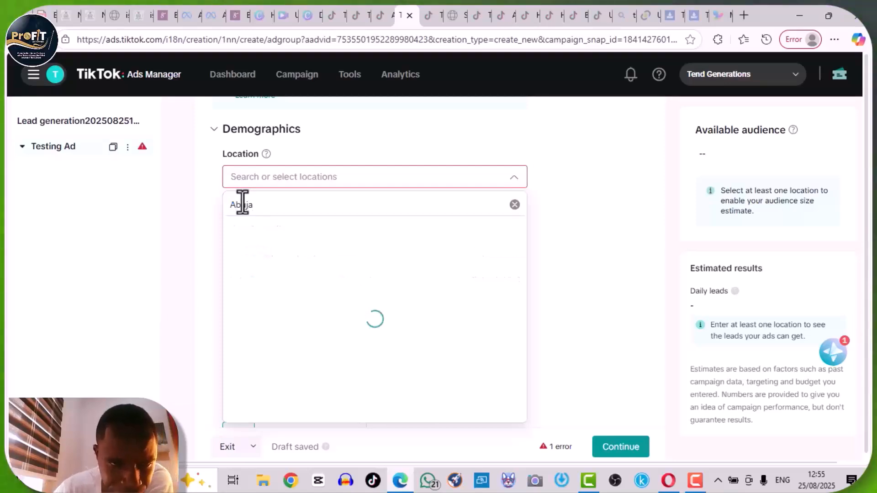
{"action": "left_click", "coordinate": [513, 206]}
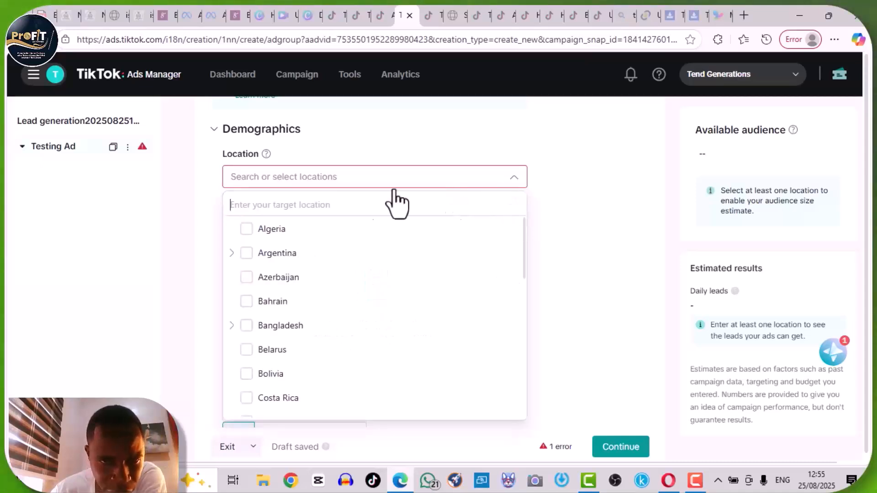
Search for "nig" and add the country Nigeria back as the target location.
{"action": "type", "text": "nig"}
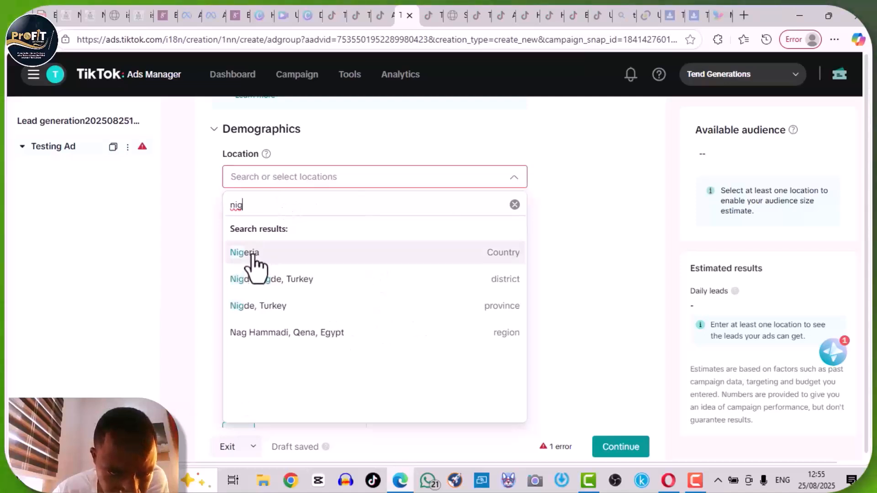
{"action": "left_click", "coordinate": [250, 254]}
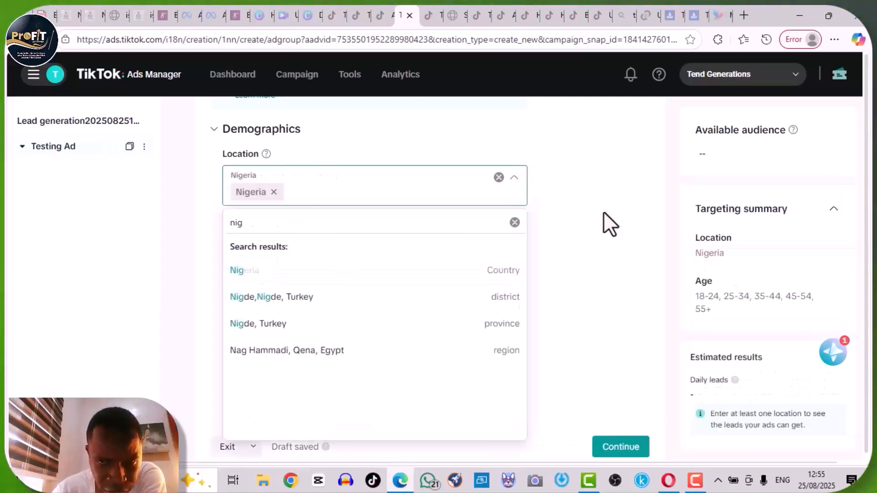
{"action": "left_click", "coordinate": [588, 220]}
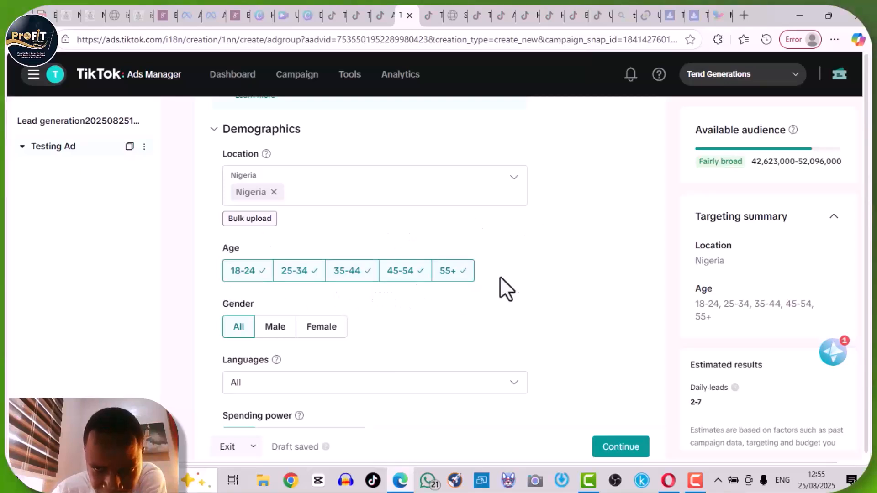
Exclude the 55+ age group from the demographics, keeping ages 18-24, 25-34, 35-44 and 45-54 selected.
{"action": "scroll", "coordinate": [601, 231], "scroll_direction": "down", "scroll_amount": 2}
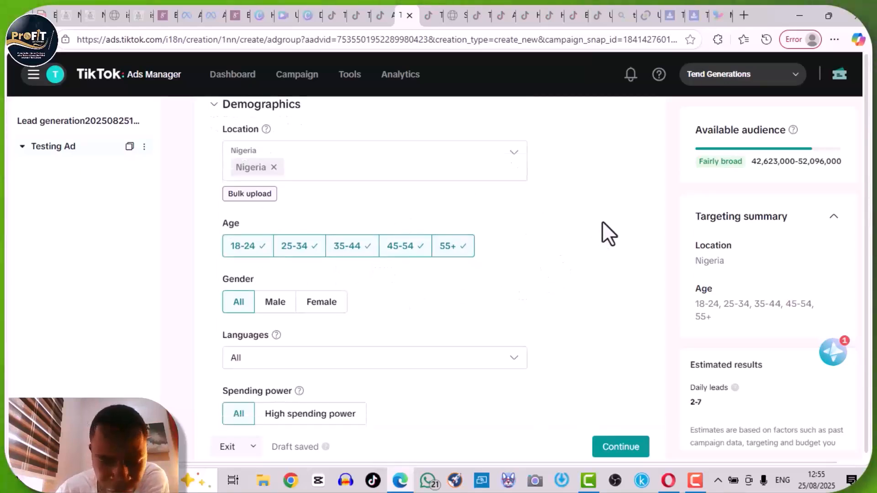
{"action": "scroll", "coordinate": [608, 233], "scroll_direction": "down", "scroll_amount": 1}
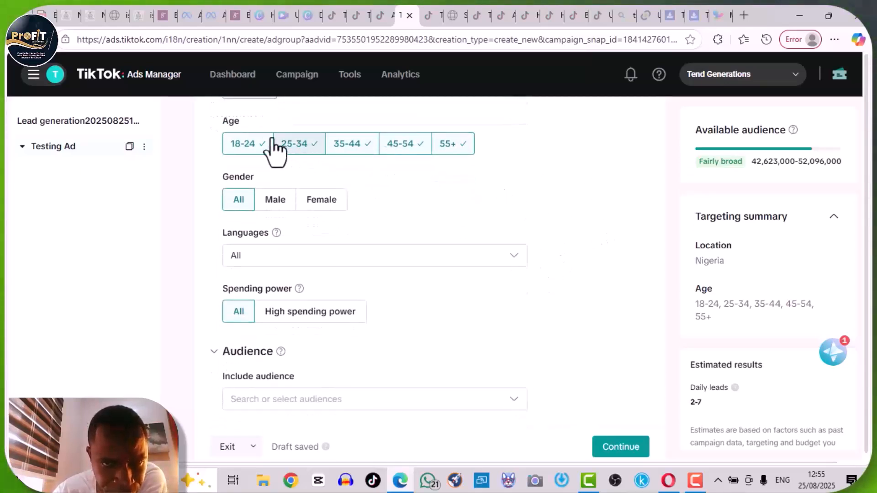
{"action": "left_click", "coordinate": [247, 145]}
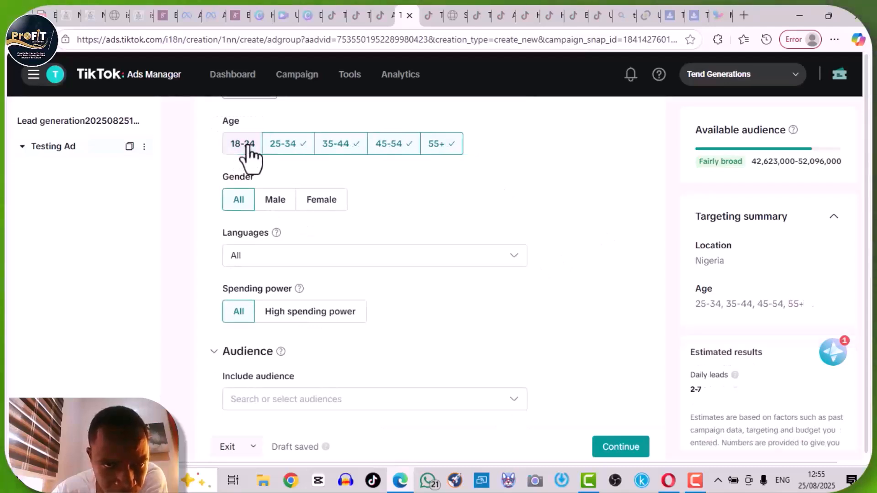
{"action": "left_click", "coordinate": [442, 145]}
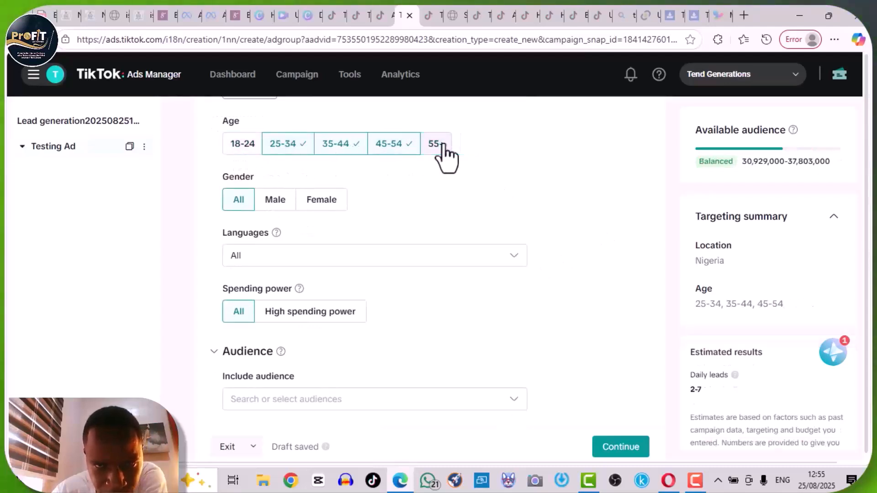
{"action": "left_click", "coordinate": [254, 145]}
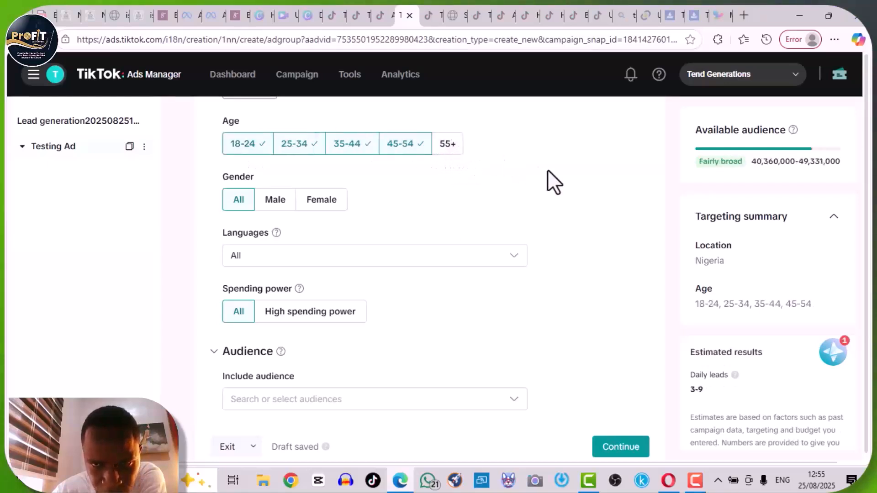
Restrict the target audience's language to English in the demographics.
{"action": "scroll", "coordinate": [579, 174], "scroll_direction": "down", "scroll_amount": 2}
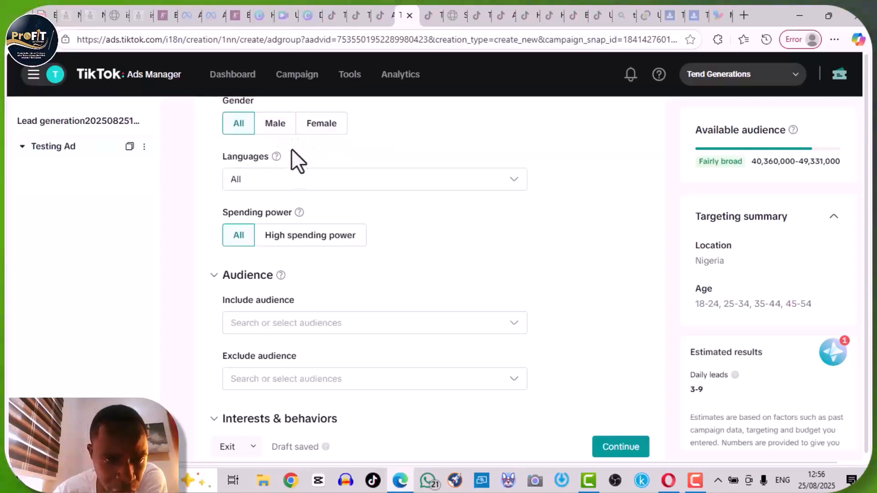
{"action": "left_click", "coordinate": [262, 182]}
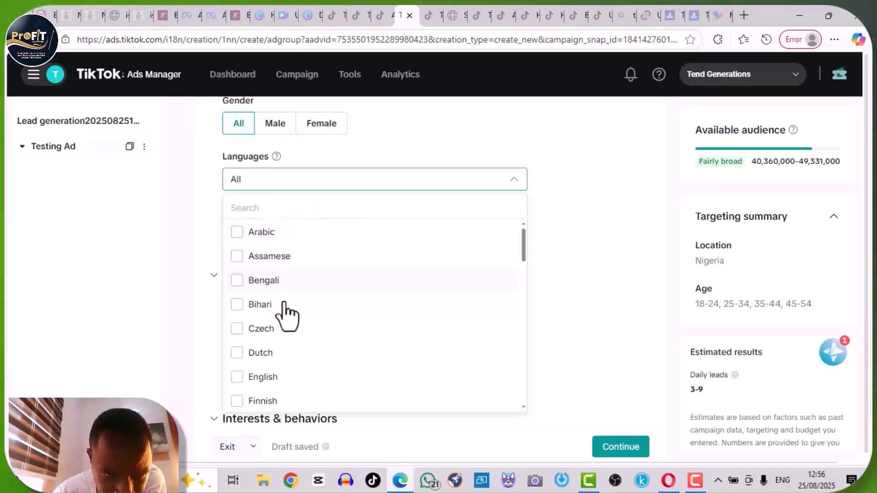
{"action": "left_click", "coordinate": [273, 379]}
{"action": "left_click", "coordinate": [585, 205]}
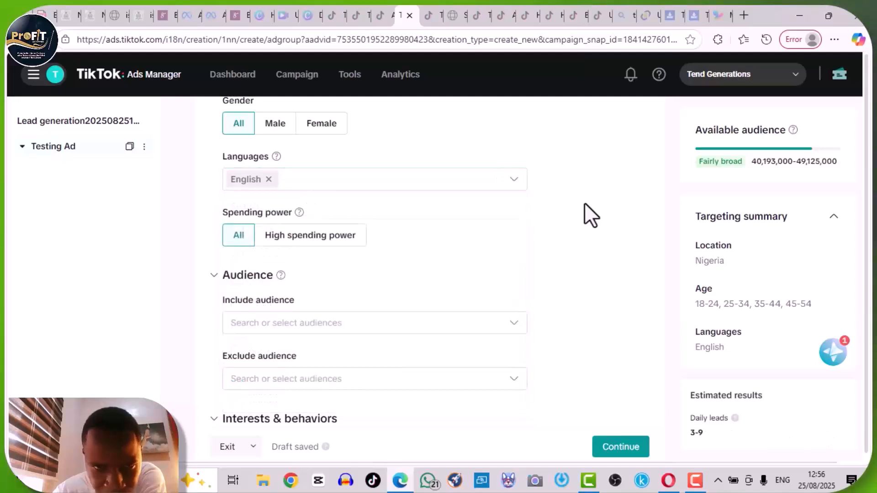
Set the audience's spending power to High spending power.
{"action": "scroll", "coordinate": [563, 192], "scroll_direction": "down", "scroll_amount": 1}
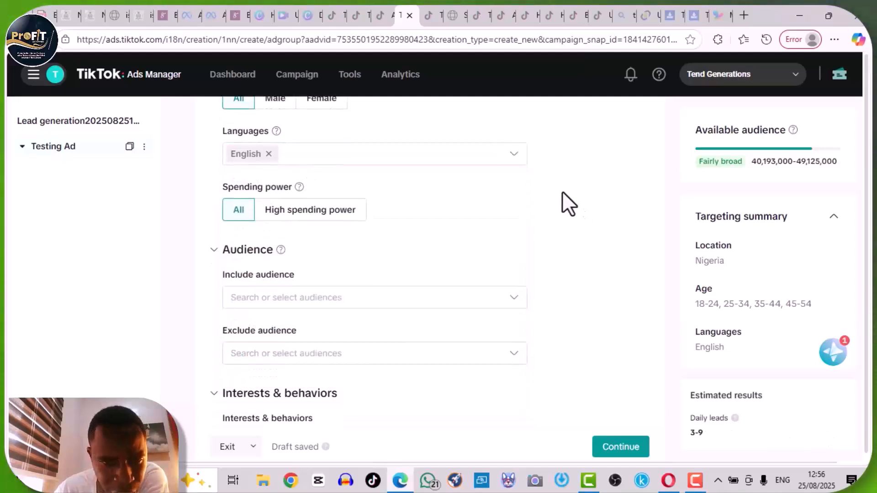
{"action": "scroll", "coordinate": [562, 191], "scroll_direction": "down", "scroll_amount": 1}
{"action": "scroll", "coordinate": [562, 191], "scroll_direction": "down", "scroll_amount": 1}
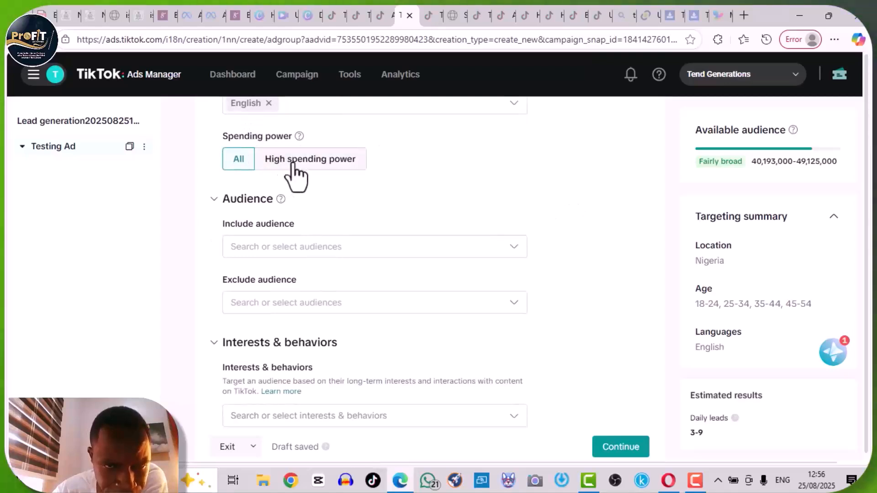
{"action": "left_click", "coordinate": [316, 164]}
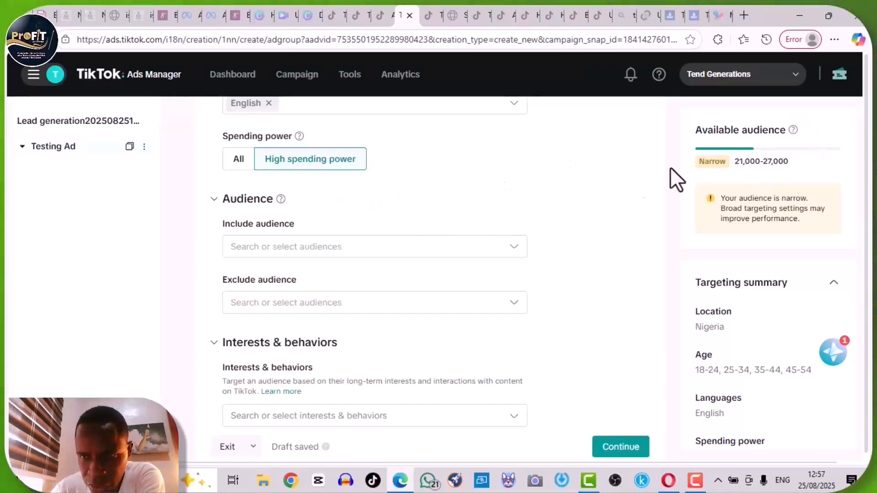
Try the Male and Female gender options to compare audience sizes, then return gender to All.
{"action": "scroll", "coordinate": [582, 170], "scroll_direction": "up", "scroll_amount": 2}
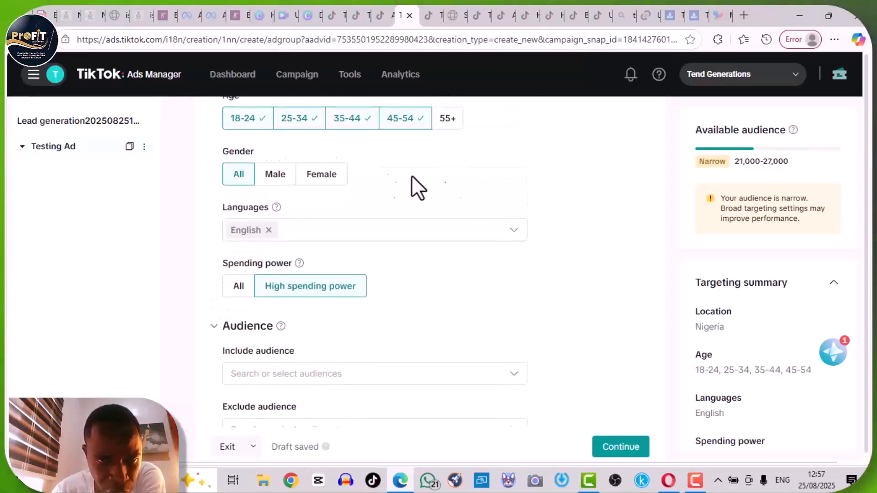
{"action": "left_click", "coordinate": [276, 175]}
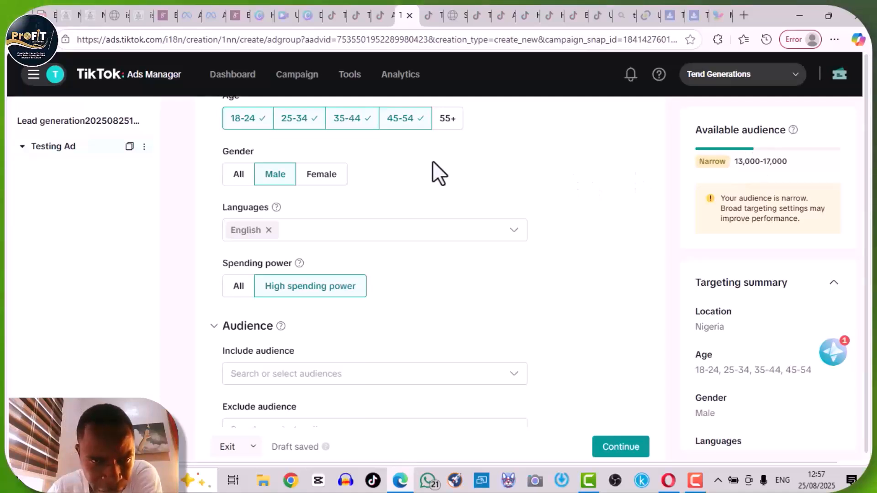
{"action": "left_click", "coordinate": [321, 176]}
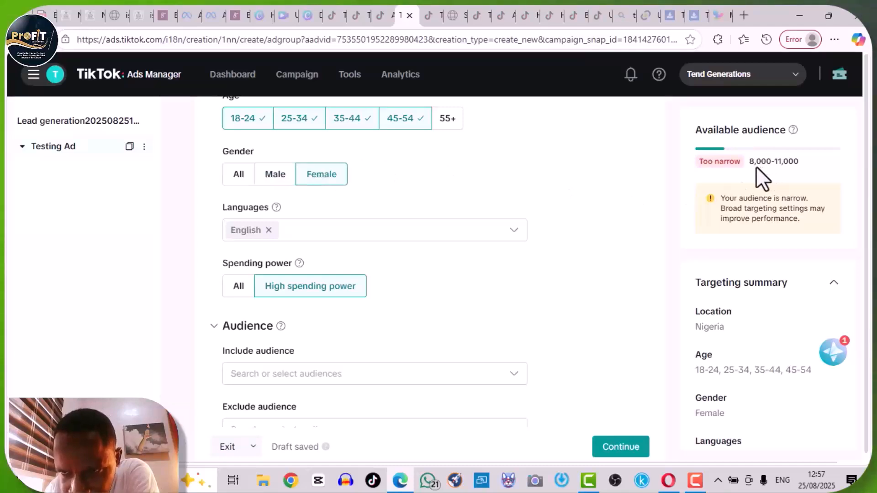
{"action": "left_click", "coordinate": [273, 176]}
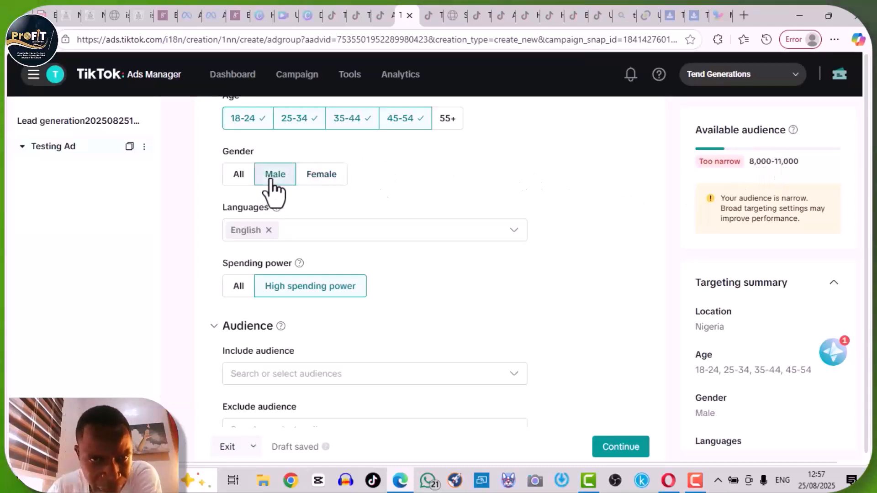
{"action": "left_click", "coordinate": [239, 181]}
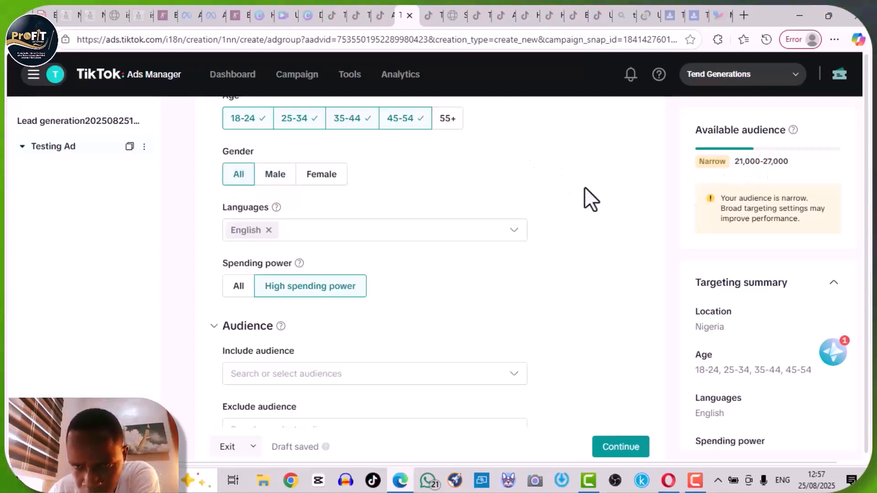
Remove English from the target languages to compare the audience size, and add it back.
{"action": "scroll", "coordinate": [585, 182], "scroll_direction": "down", "scroll_amount": 1}
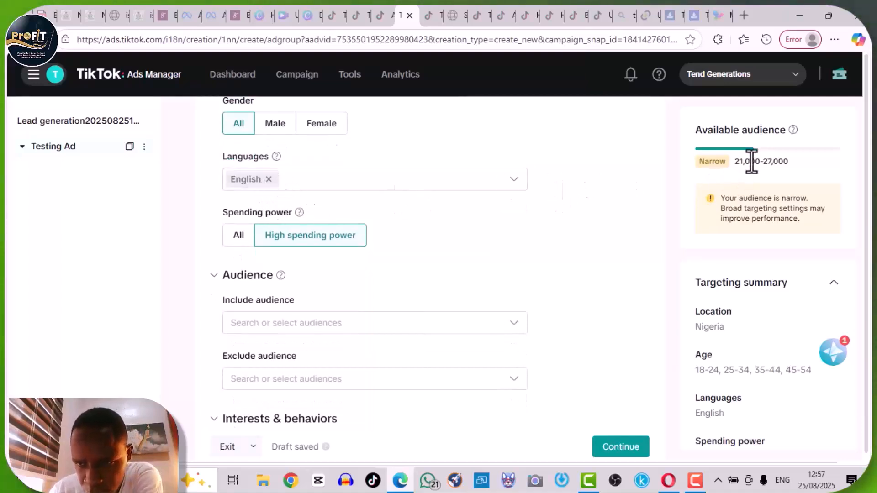
{"action": "left_click", "coordinate": [268, 179]}
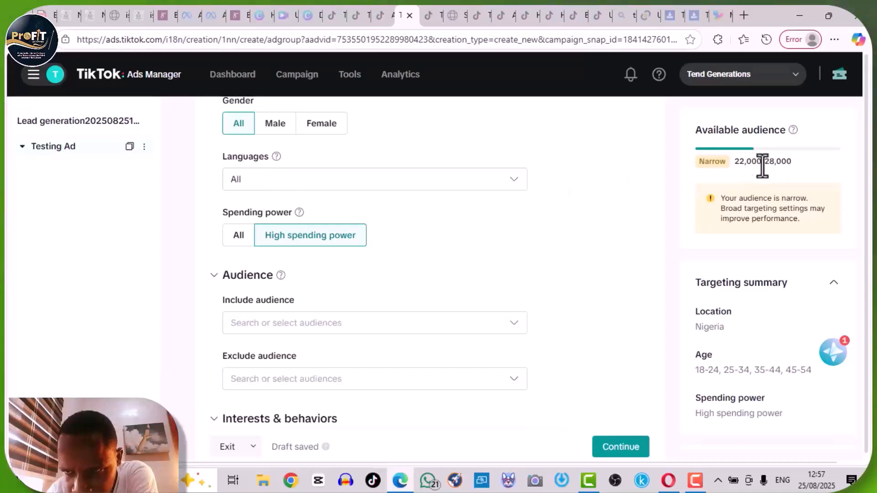
{"action": "left_click", "coordinate": [292, 184]}
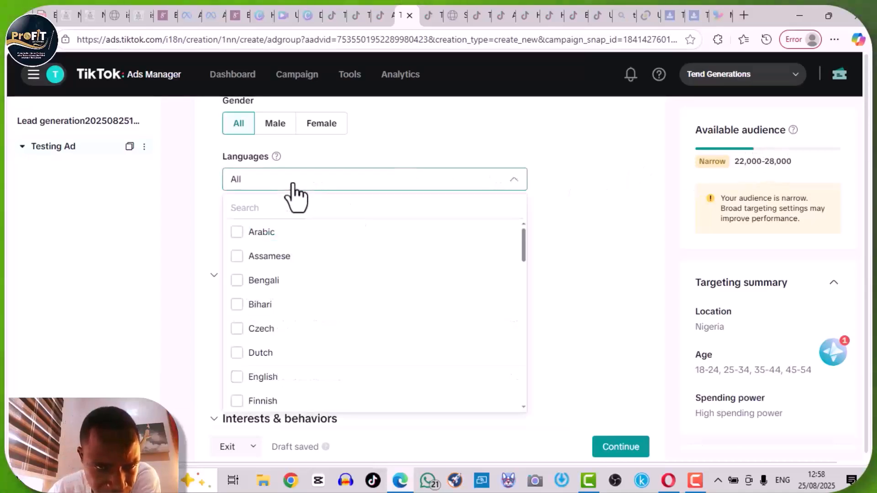
{"action": "left_click", "coordinate": [263, 378]}
{"action": "left_click", "coordinate": [583, 184]}
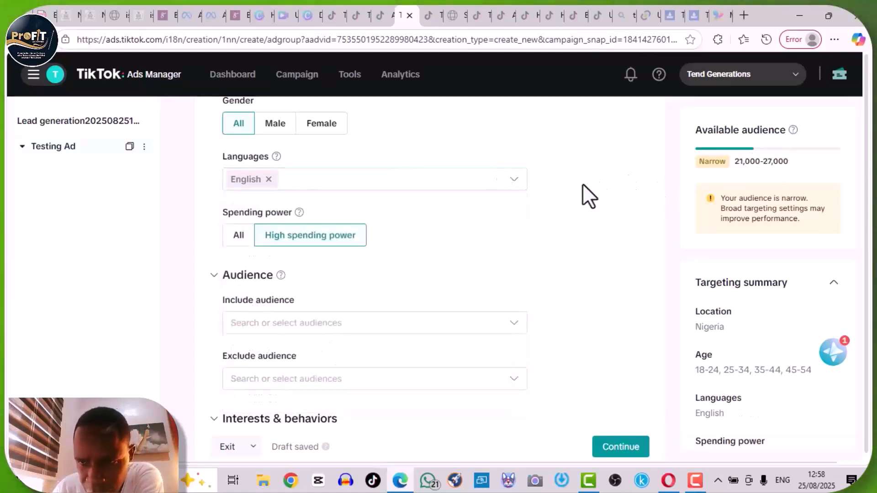
Switch the spending power between All and High spending power to compare audience sizes, leaving it set to All.
{"action": "scroll", "coordinate": [582, 183], "scroll_direction": "down", "scroll_amount": 1}
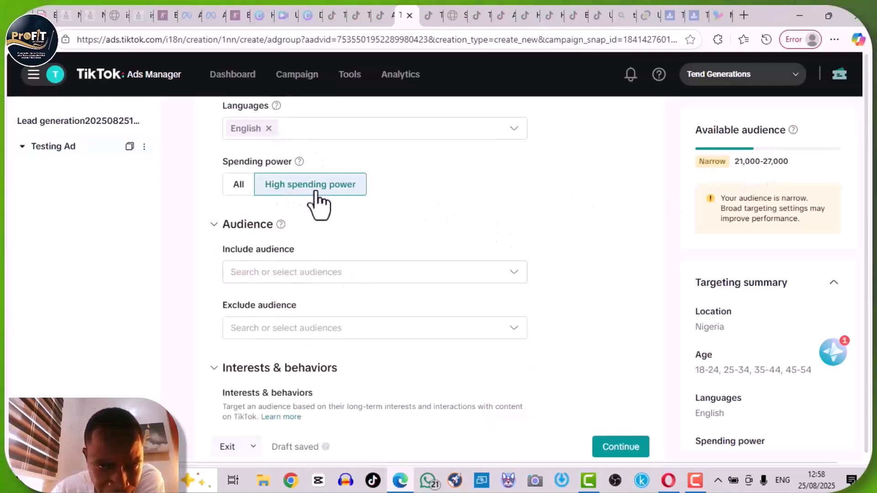
{"action": "left_click", "coordinate": [237, 185]}
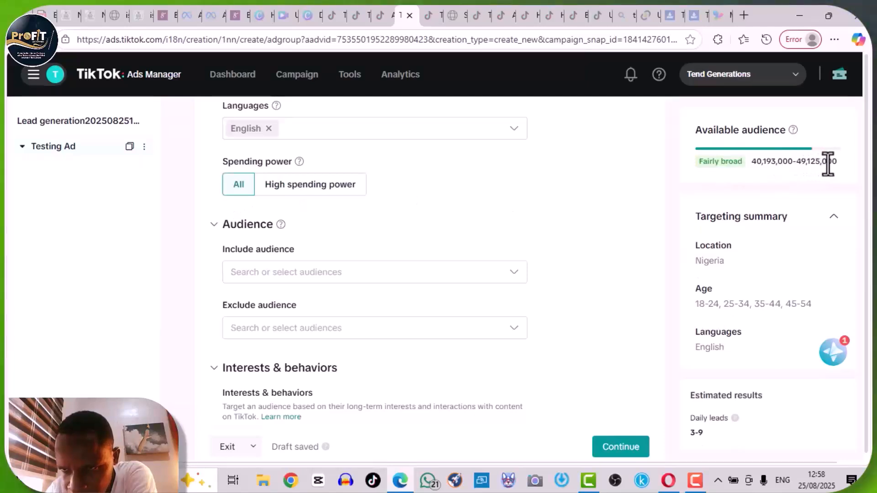
{"action": "left_click", "coordinate": [316, 191]}
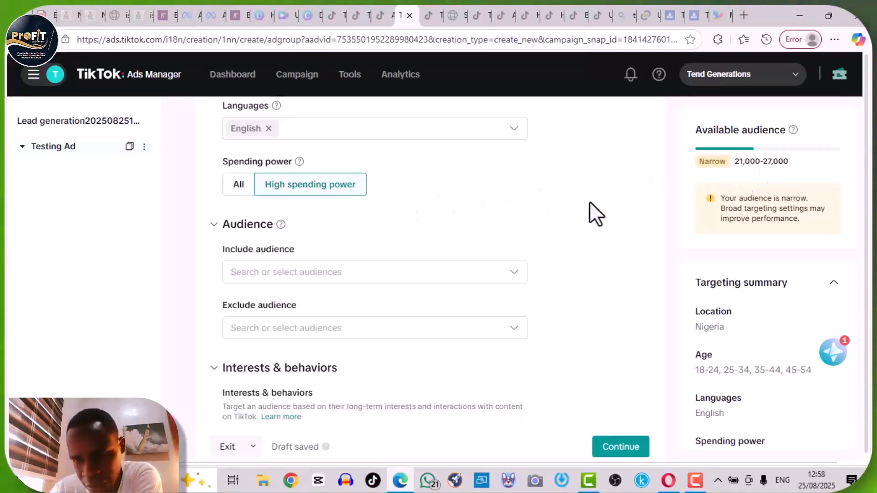
{"action": "left_click", "coordinate": [238, 187]}
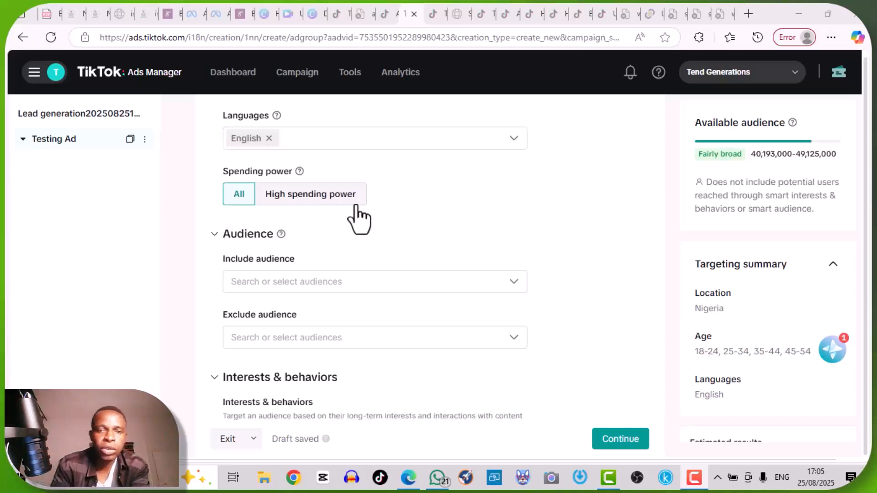
{"action": "left_click", "coordinate": [305, 201]}
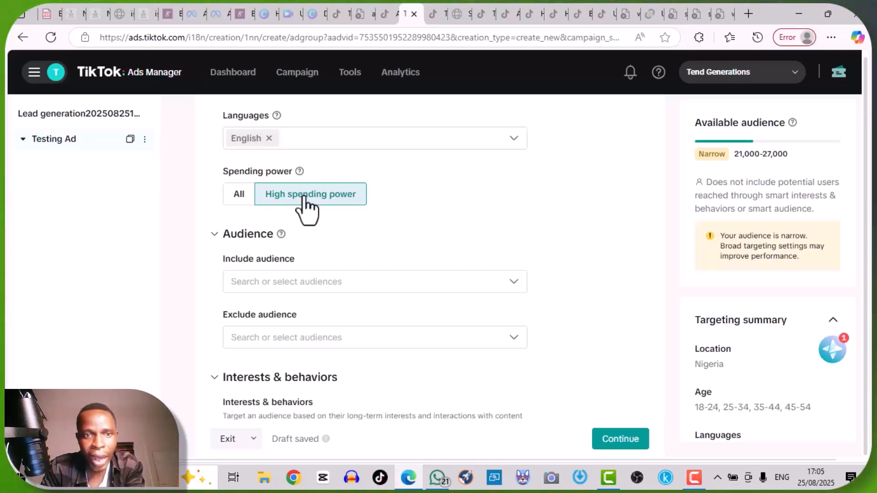
{"action": "left_click", "coordinate": [242, 201]}
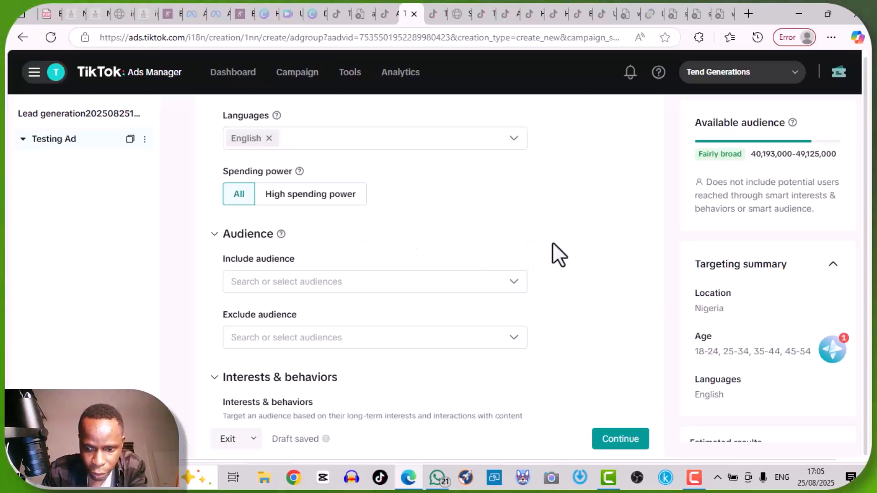
Add the 55+ age group back to the targeted ages in the demographics.
{"action": "scroll", "coordinate": [552, 243], "scroll_direction": "down", "scroll_amount": 2}
{"action": "scroll", "coordinate": [552, 243], "scroll_direction": "up", "scroll_amount": 5}
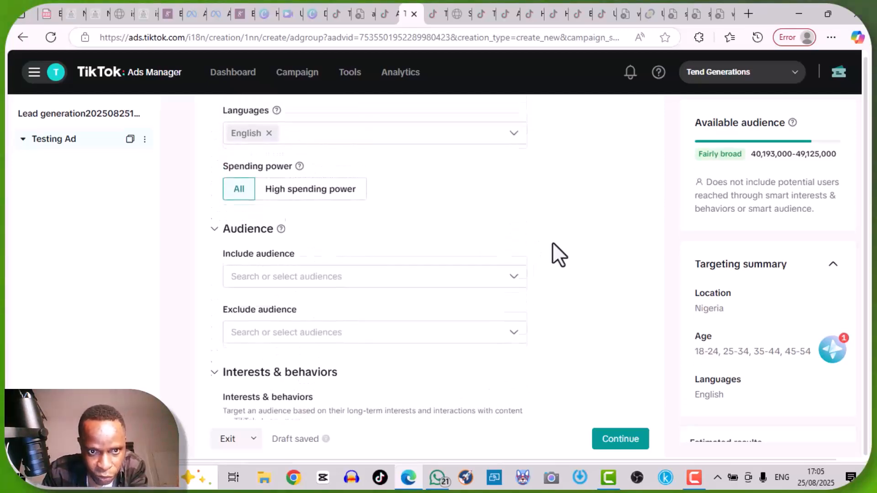
{"action": "scroll", "coordinate": [552, 242], "scroll_direction": "up", "scroll_amount": 5}
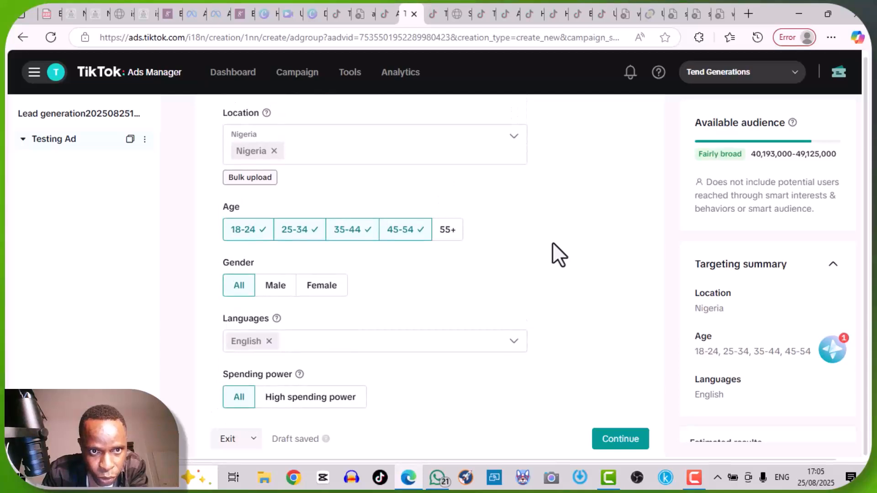
{"action": "scroll", "coordinate": [552, 242], "scroll_direction": "down", "scroll_amount": 1}
{"action": "scroll", "coordinate": [552, 242], "scroll_direction": "down", "scroll_amount": 4}
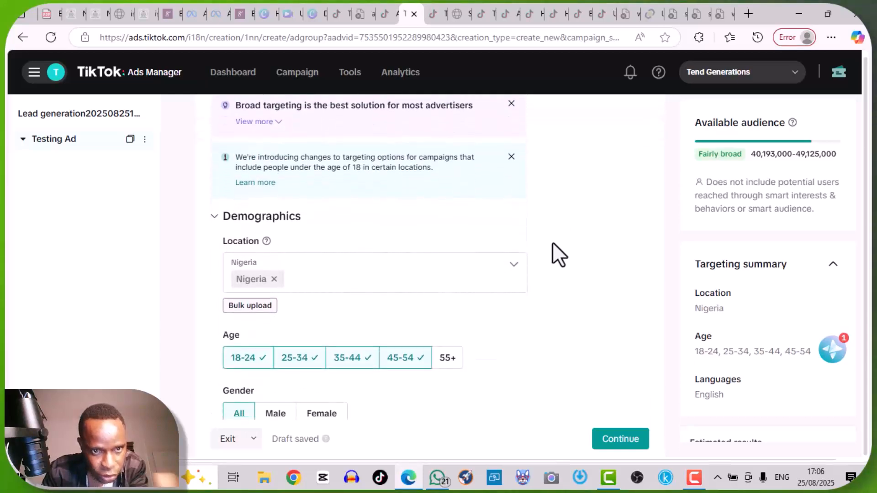
{"action": "scroll", "coordinate": [552, 243], "scroll_direction": "down", "scroll_amount": 2}
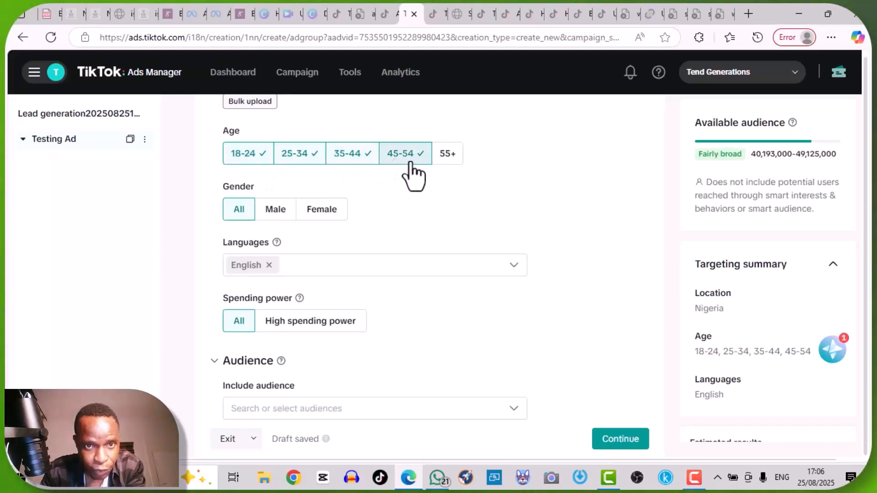
{"action": "left_click", "coordinate": [444, 160]}
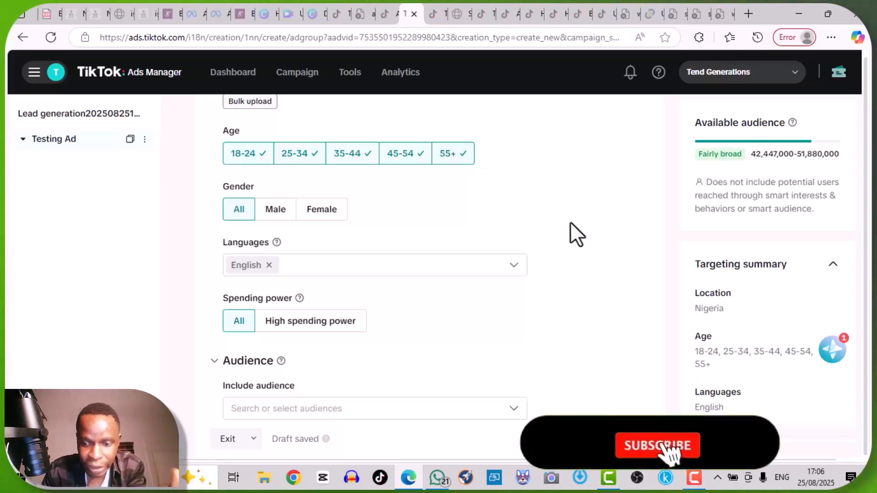
Examine the selection lists for Include audience and Exclude audience, leaving both without a selection.
{"action": "scroll", "coordinate": [571, 223], "scroll_direction": "down", "scroll_amount": 1}
{"action": "scroll", "coordinate": [571, 224], "scroll_direction": "down", "scroll_amount": 4}
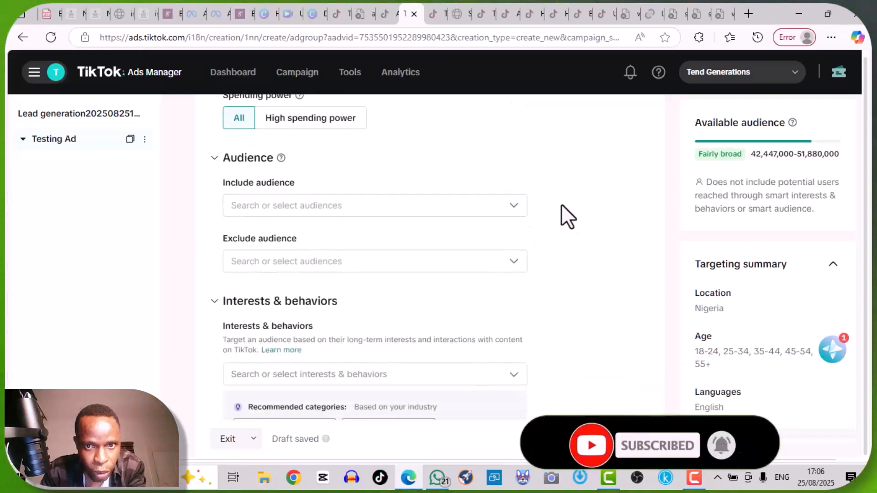
{"action": "left_click", "coordinate": [499, 207]}
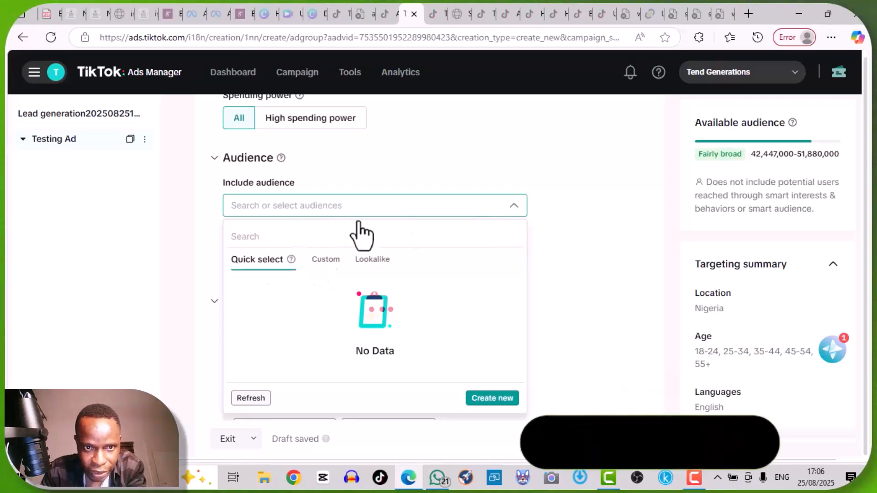
{"action": "left_click", "coordinate": [299, 208]}
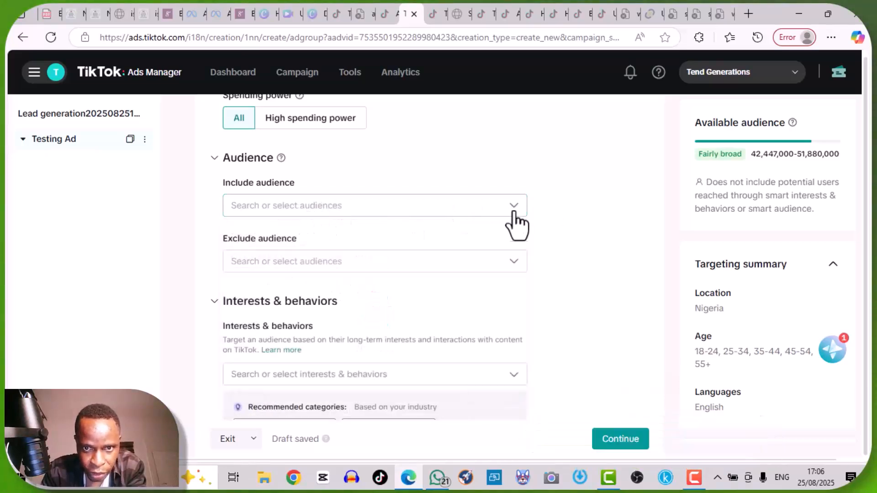
{"action": "left_click", "coordinate": [359, 262]}
{"action": "left_click", "coordinate": [512, 262]}
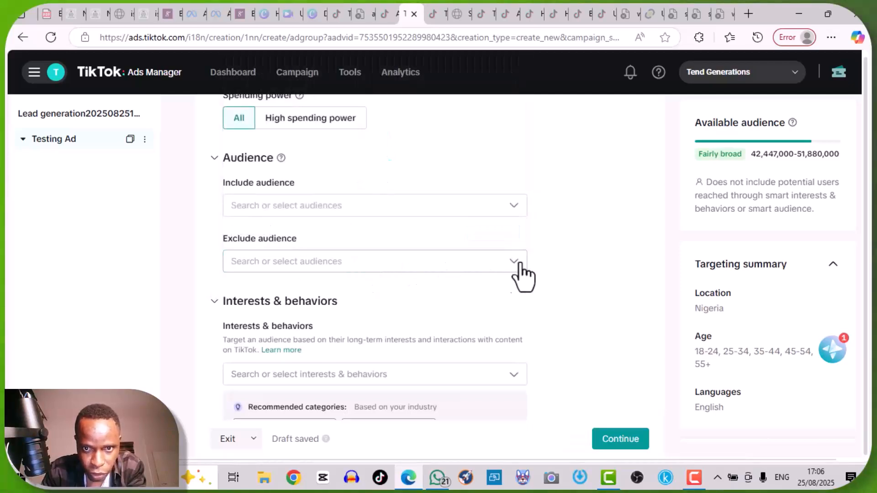
Examine the Interests & behaviors selection list and its Hashtag interactions options, leaving everything unselected.
{"action": "scroll", "coordinate": [561, 223], "scroll_direction": "down", "scroll_amount": 2}
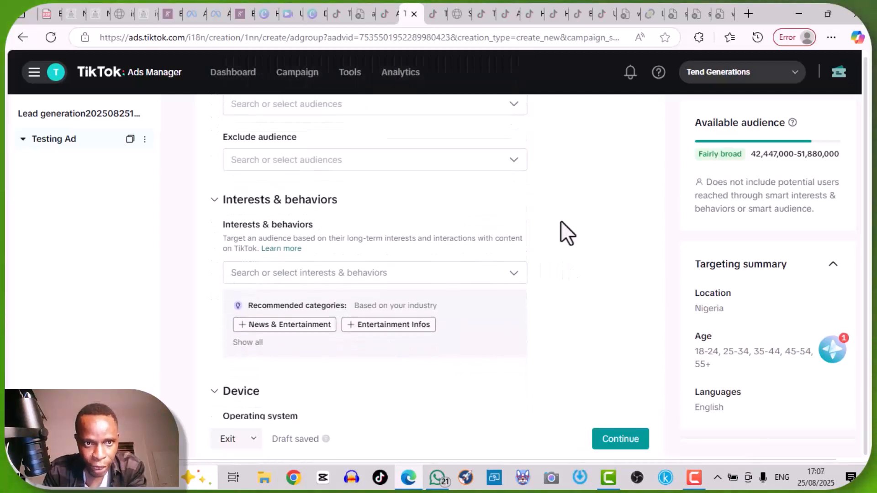
{"action": "scroll", "coordinate": [560, 221], "scroll_direction": "down", "scroll_amount": 1}
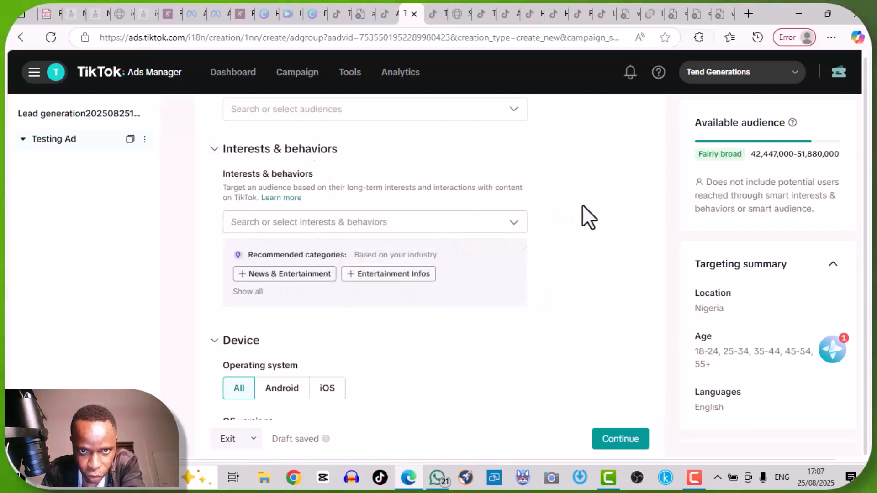
{"action": "scroll", "coordinate": [583, 205], "scroll_direction": "down", "scroll_amount": 1}
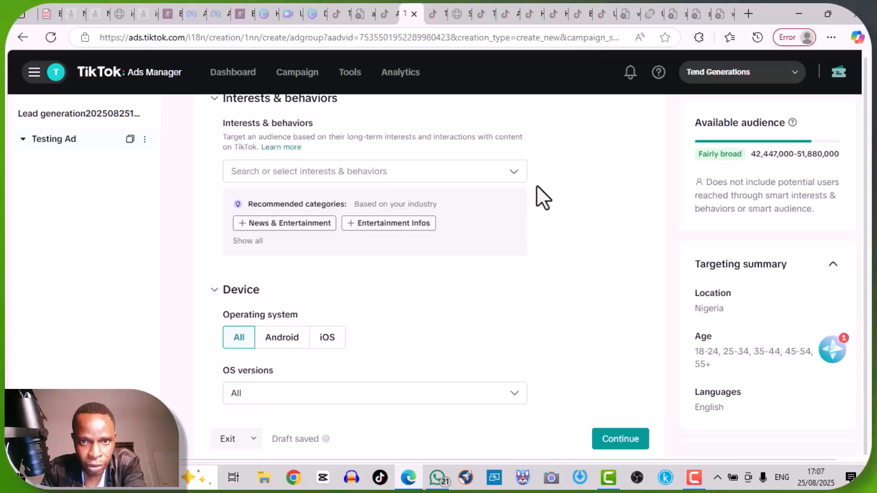
{"action": "left_click", "coordinate": [486, 179]}
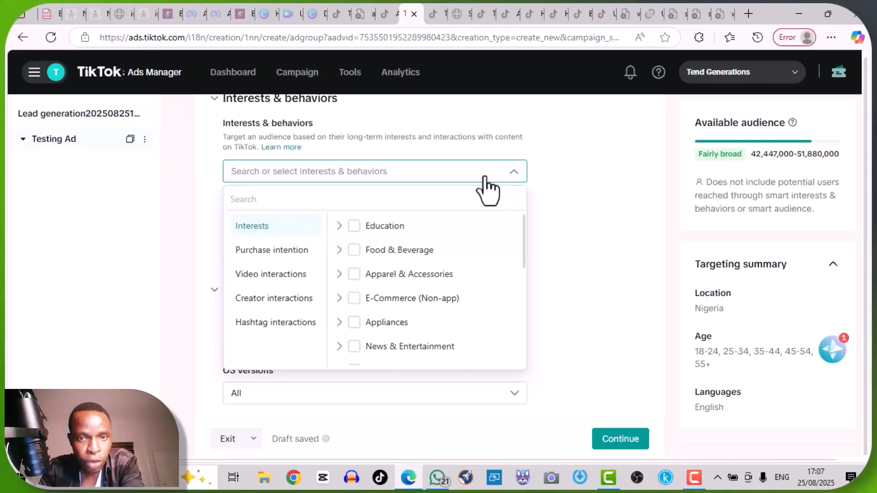
{"action": "left_click", "coordinate": [589, 182]}
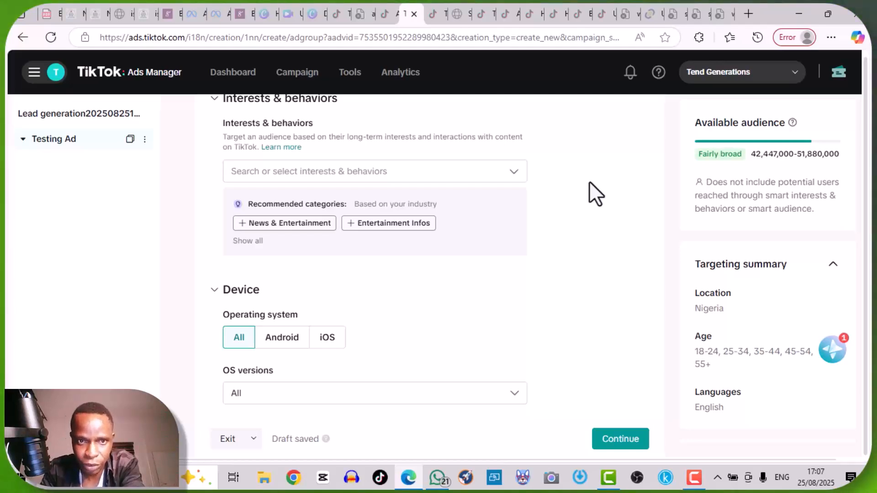
{"action": "left_click", "coordinate": [448, 177]}
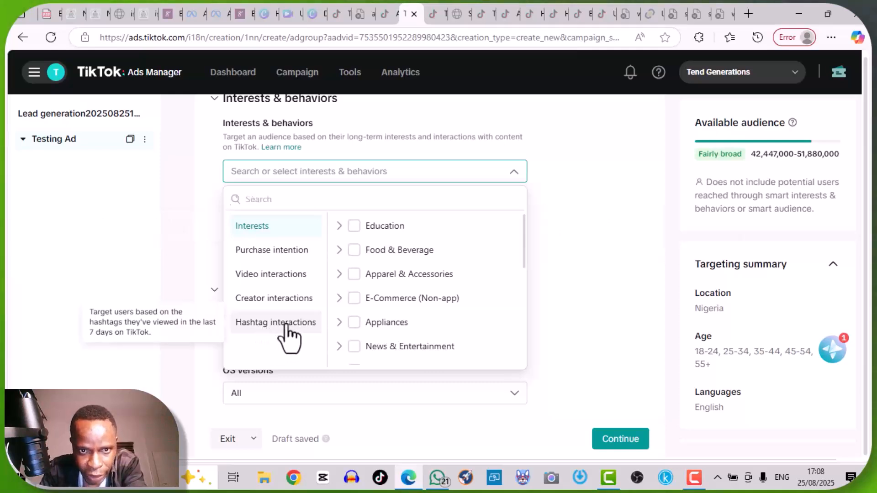
{"action": "left_click", "coordinate": [286, 324]}
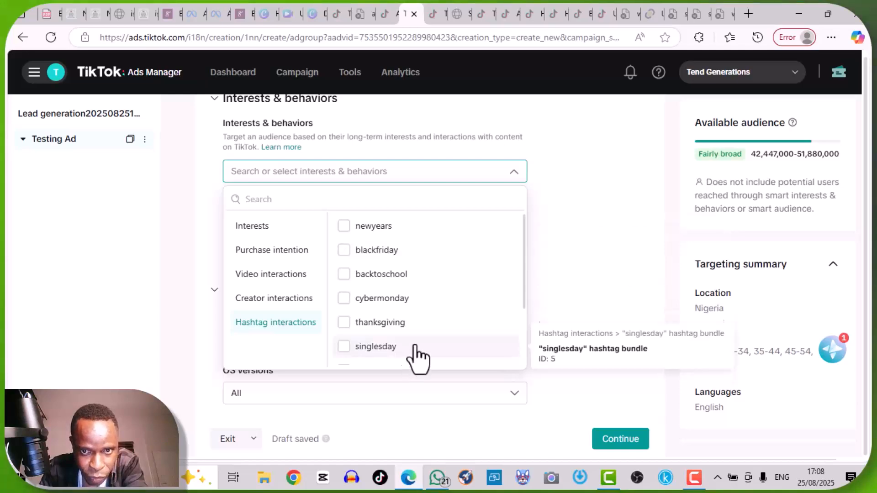
{"action": "left_click_drag", "start_coordinate": [524, 247], "coordinate": [514, 223]}
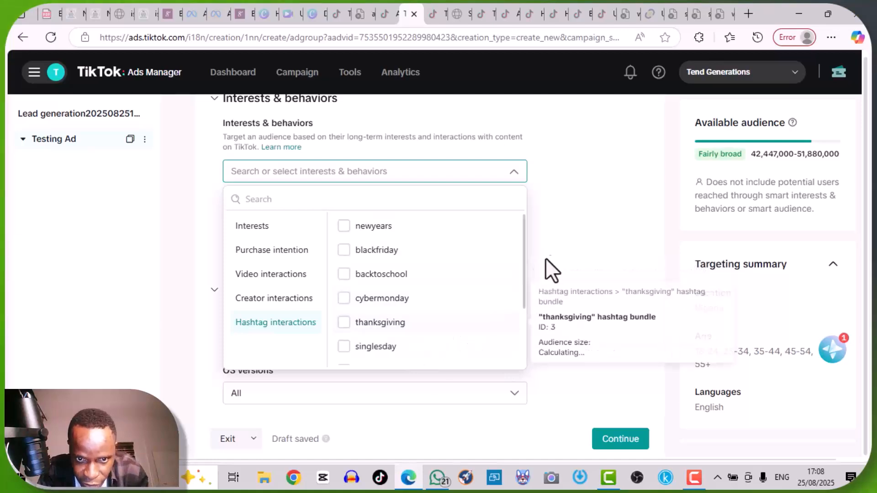
{"action": "mouse_move", "coordinate": [521, 270]}
{"action": "left_mouse_down"}
{"action": "mouse_move", "coordinate": [519, 298]}
{"action": "mouse_move", "coordinate": [513, 285]}
{"action": "left_mouse_up"}
{"action": "left_click", "coordinate": [552, 256]}
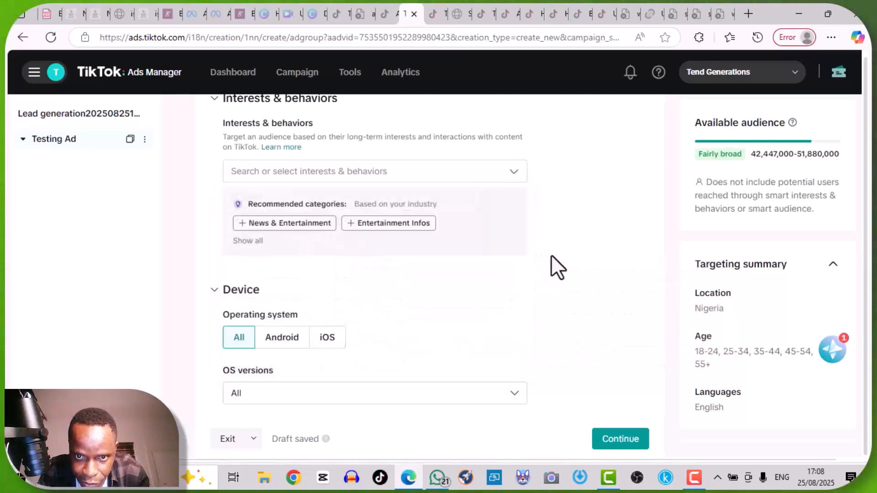
Review the full list of hashtag bundles under Hashtag interactions, leaving the blackfriday bundle deselected.
{"action": "left_click", "coordinate": [458, 178]}
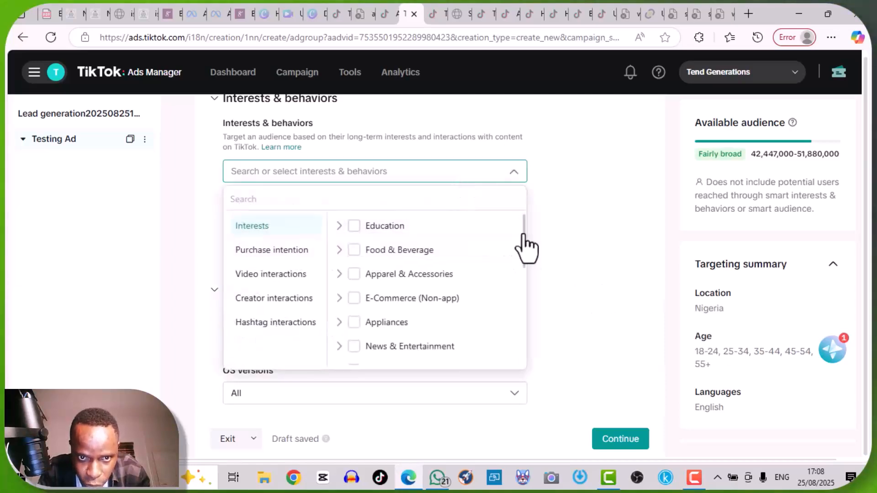
{"action": "left_click", "coordinate": [269, 325]}
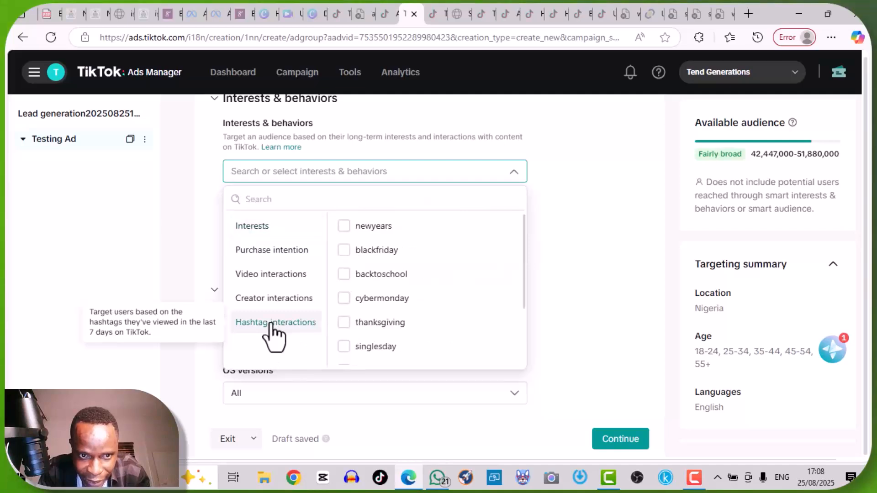
{"action": "left_click_drag", "start_coordinate": [525, 249], "coordinate": [522, 230]}
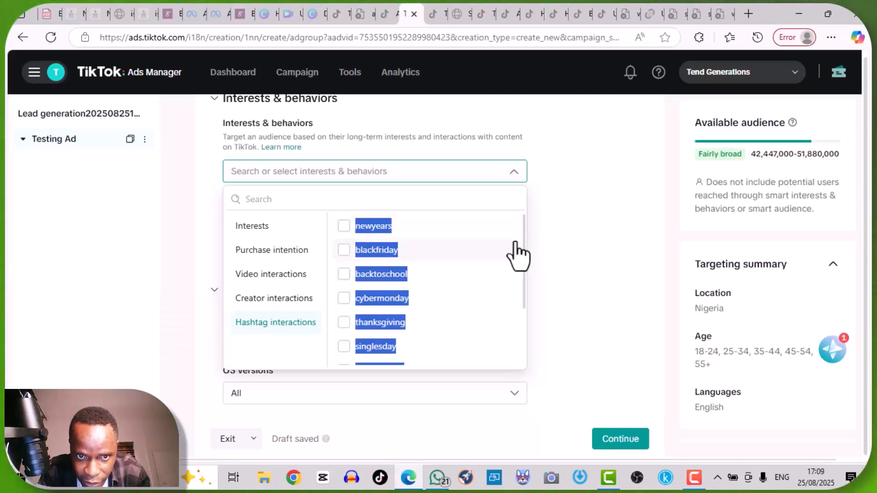
{"action": "left_click", "coordinate": [517, 253]}
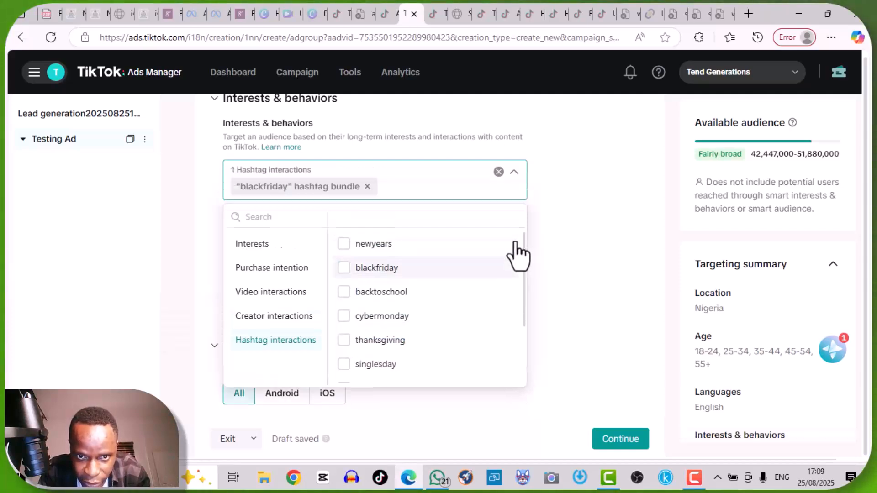
{"action": "left_click", "coordinate": [466, 274]}
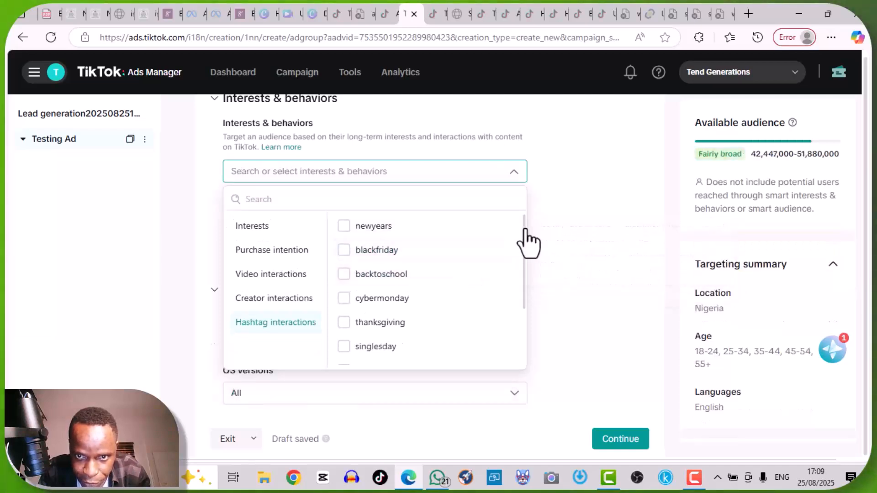
{"action": "left_click_drag", "start_coordinate": [525, 233], "coordinate": [519, 310]}
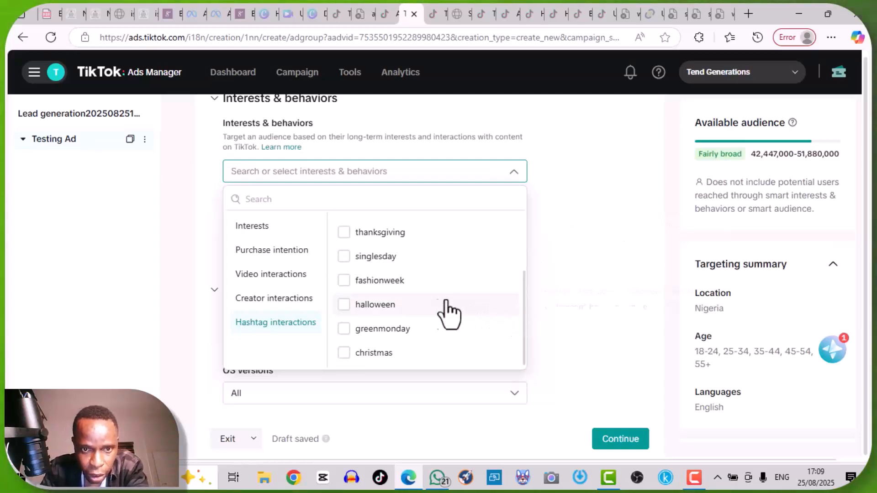
{"action": "mouse_move", "coordinate": [414, 314]}
{"action": "mouse_move", "coordinate": [461, 355]}
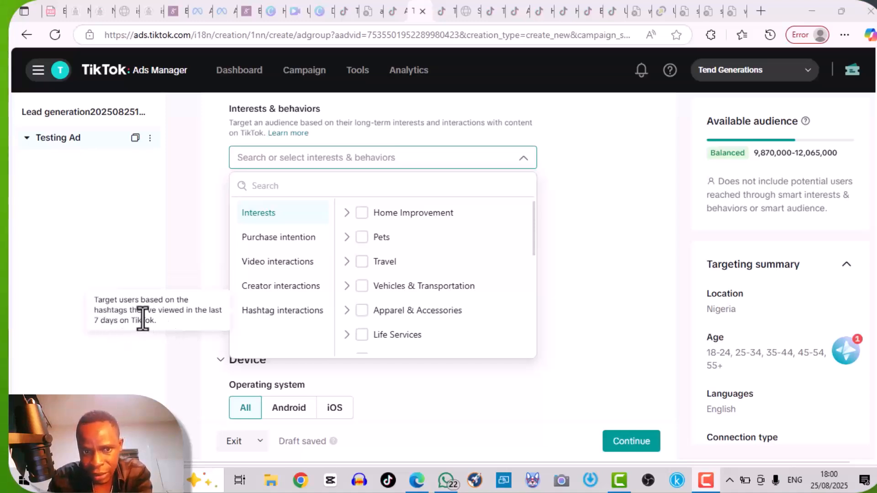
Review the descriptions and category lists of Creator interactions, Video interactions, Purchase intention and Interests without selecting any.
{"action": "mouse_move", "coordinate": [259, 267]}
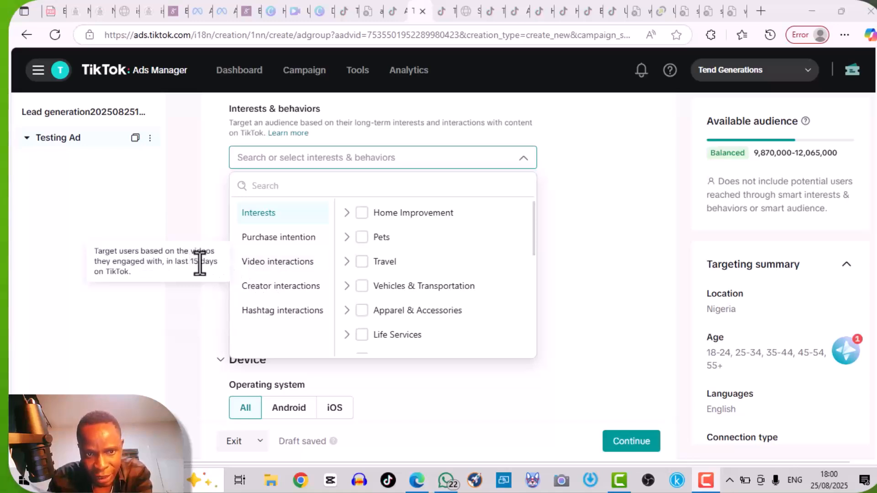
{"action": "mouse_move", "coordinate": [268, 289]}
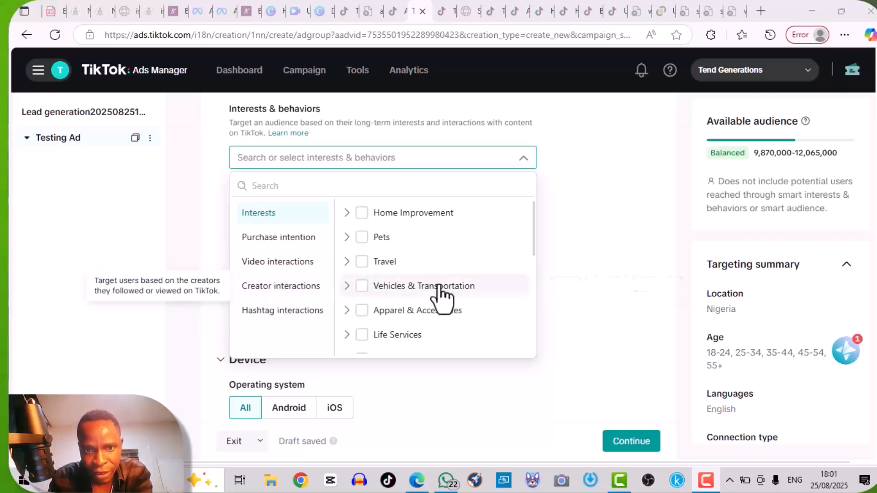
{"action": "left_click", "coordinate": [288, 293]}
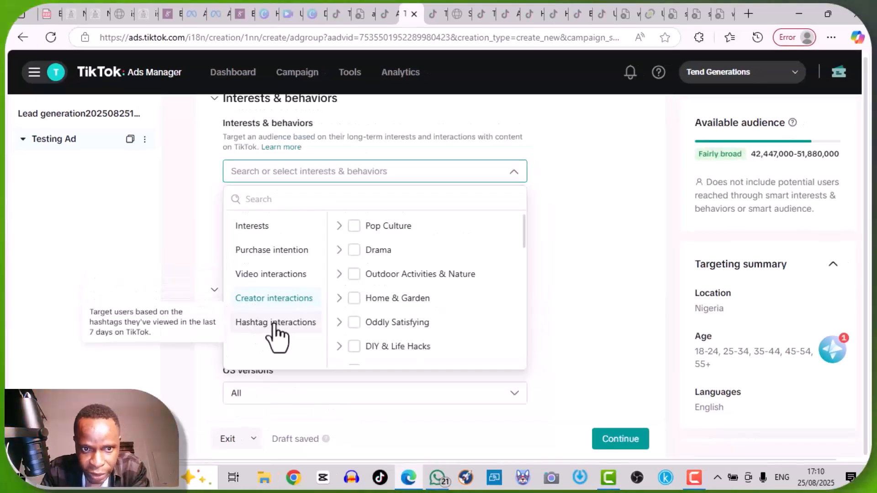
{"action": "left_click", "coordinate": [276, 279]}
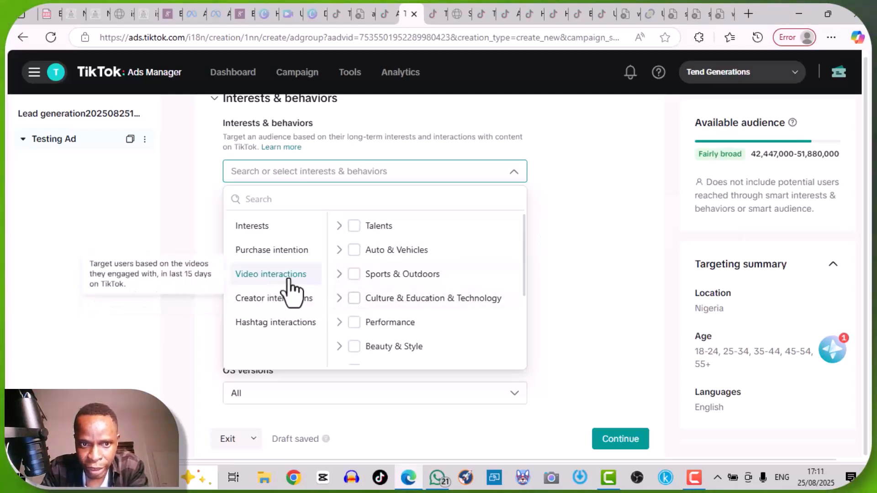
{"action": "left_click", "coordinate": [296, 255]}
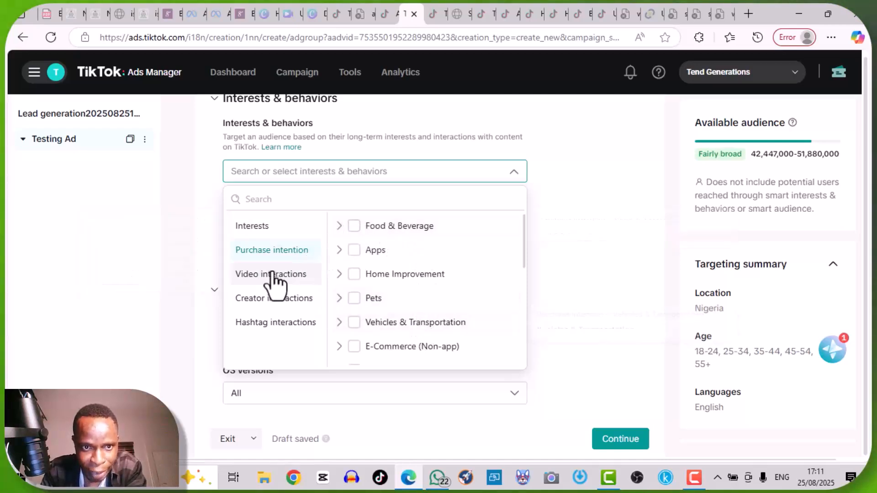
{"action": "mouse_move", "coordinate": [427, 256]}
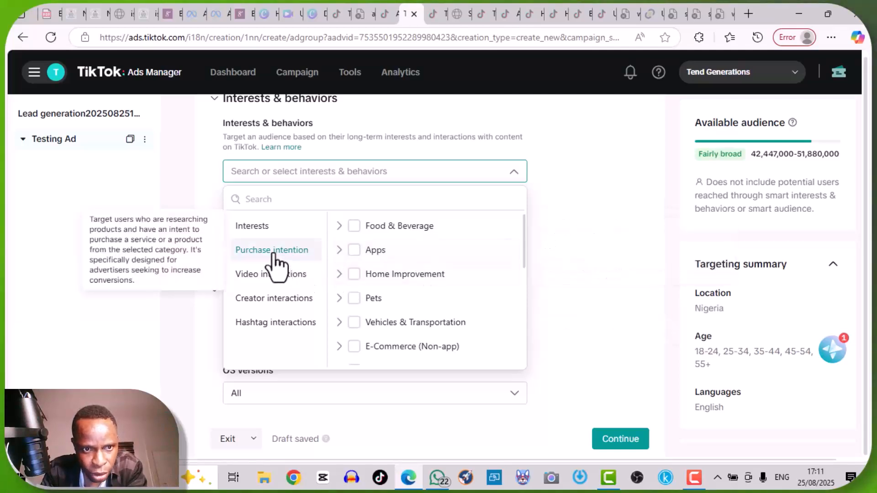
{"action": "left_click", "coordinate": [255, 229]}
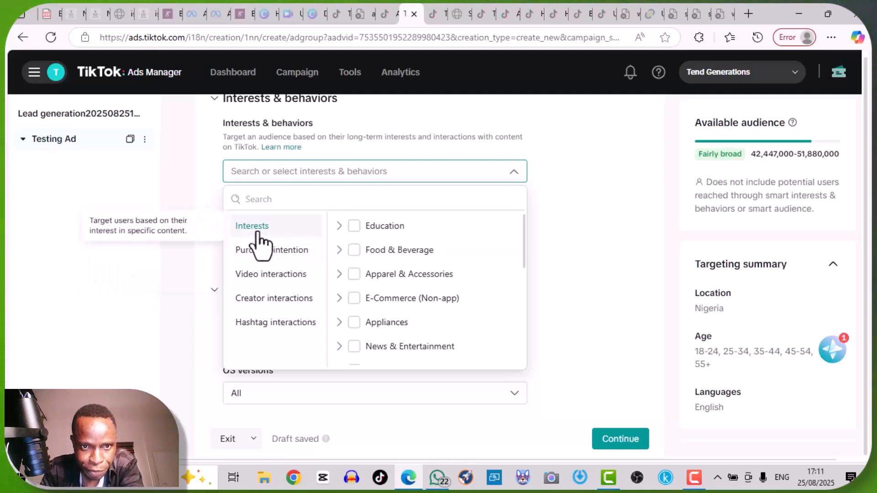
{"action": "left_click", "coordinate": [570, 247]}
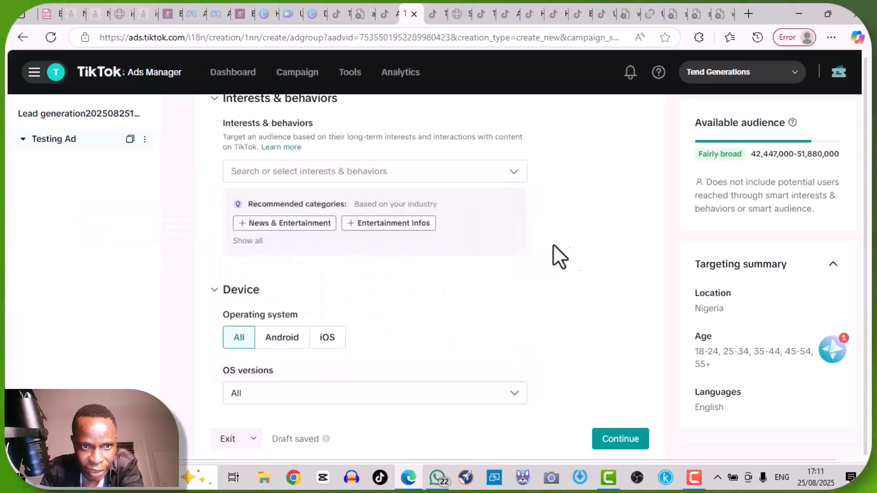
Expand the recommended interest and behavior categories and add all of them to the targeting.
{"action": "left_click", "coordinate": [258, 244]}
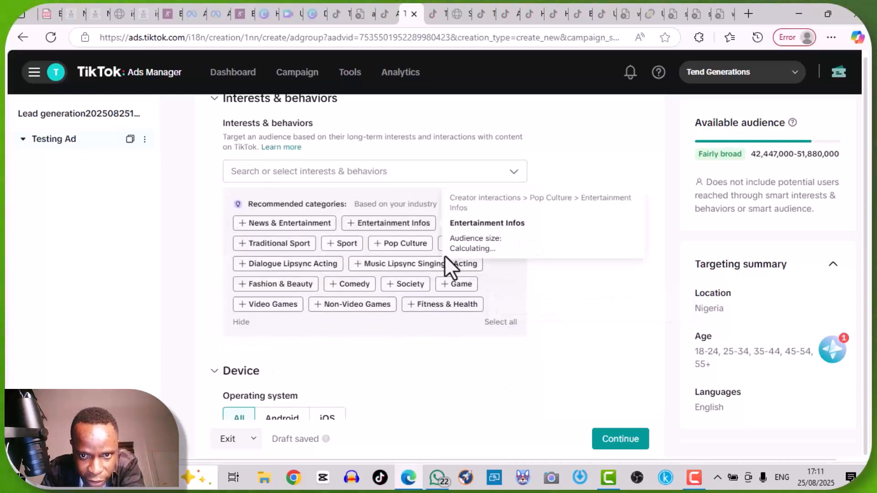
{"action": "left_click", "coordinate": [498, 322]}
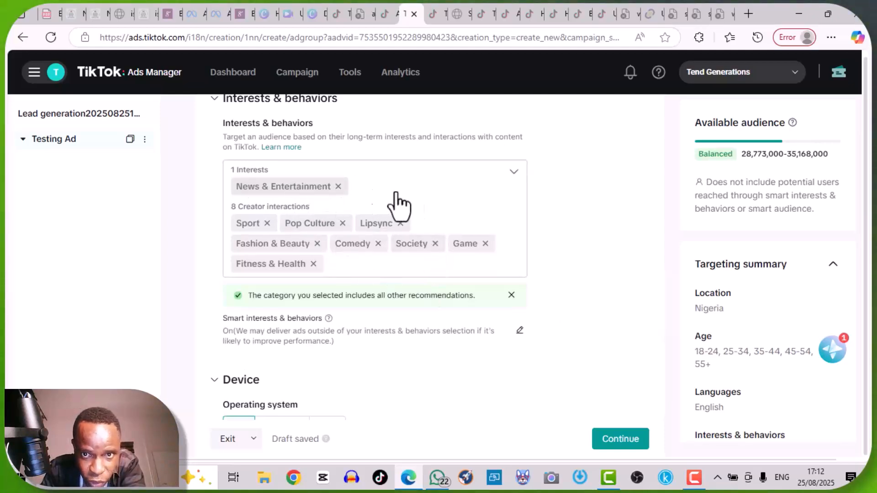
{"action": "left_click", "coordinate": [461, 273]}
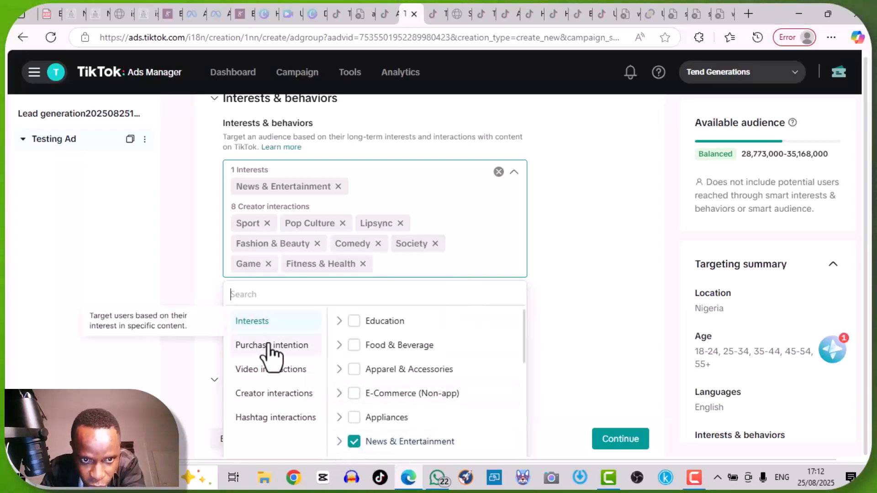
{"action": "left_click", "coordinate": [272, 356]}
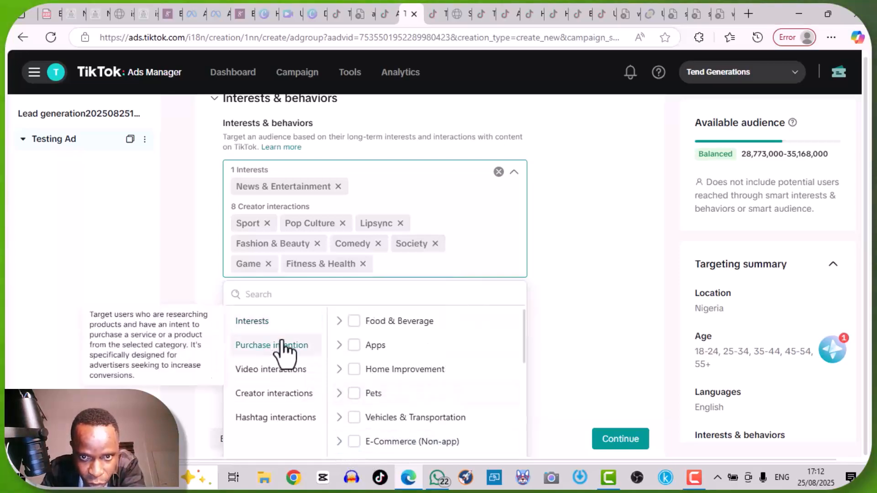
{"action": "left_click", "coordinate": [563, 281]}
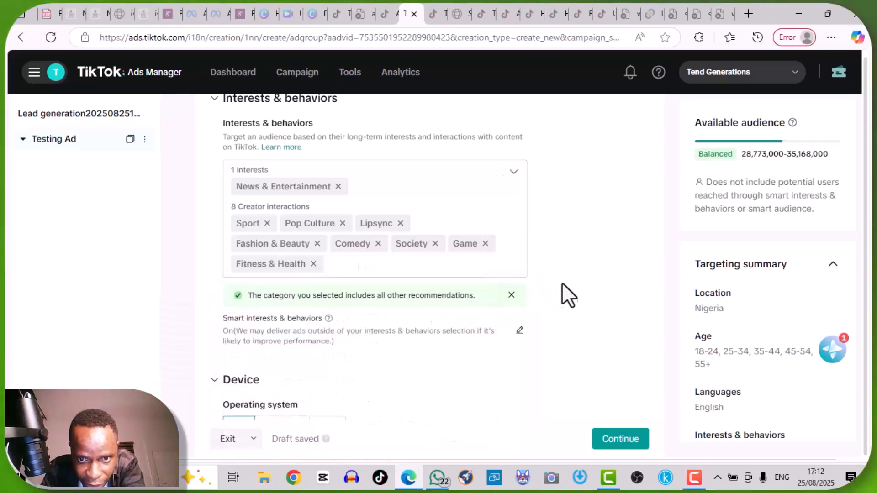
Add the Food & Beverage and Apps categories as purchase intentions in the Interests & behaviors targeting.
{"action": "left_click", "coordinate": [380, 273]}
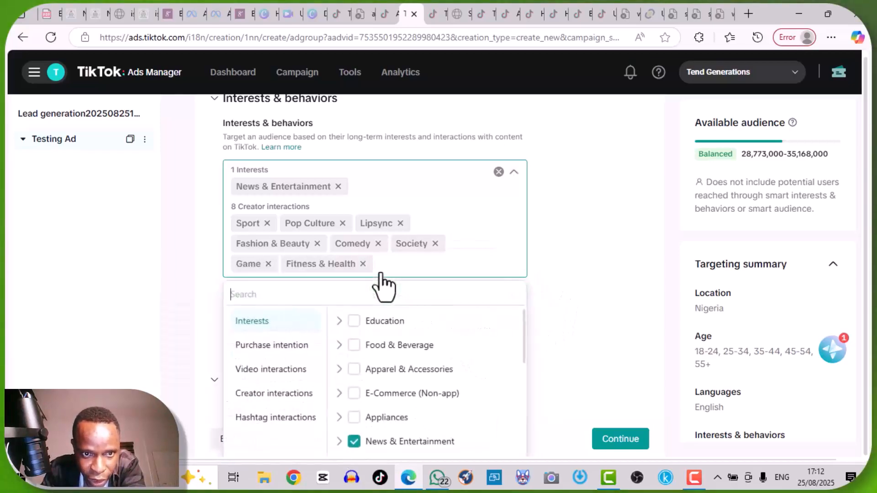
{"action": "left_click", "coordinate": [292, 346]}
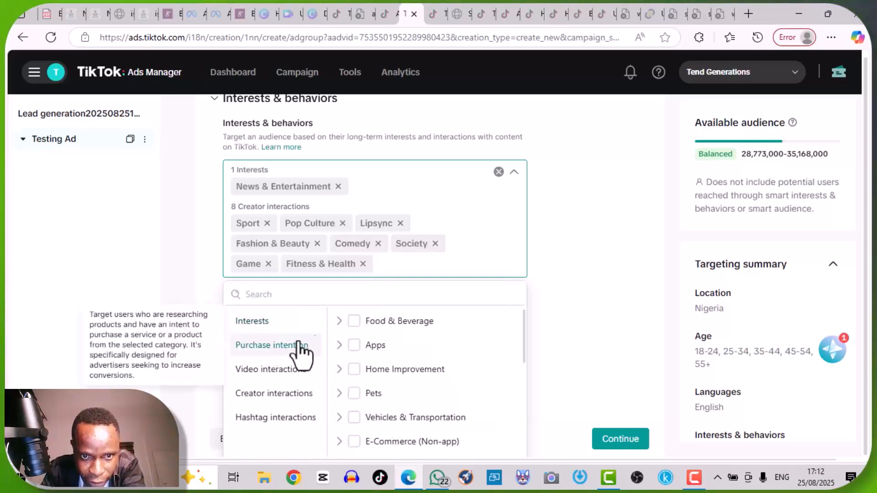
{"action": "left_click", "coordinate": [354, 322]}
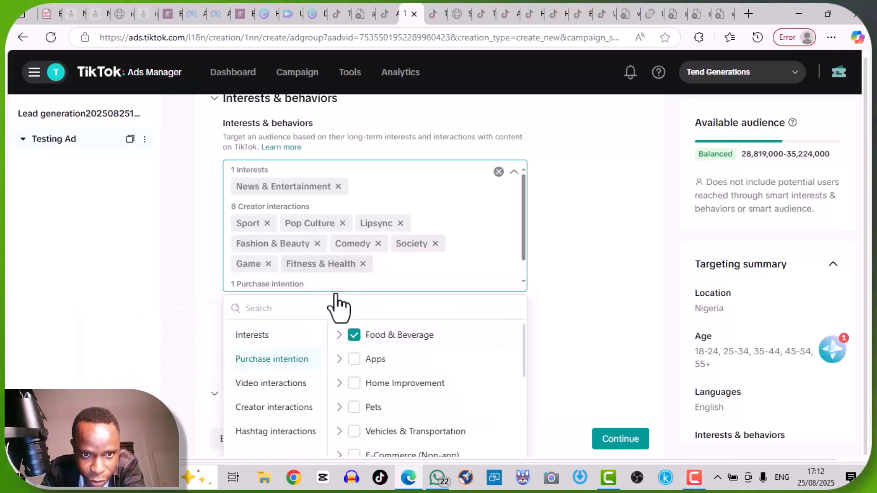
{"action": "left_click", "coordinate": [353, 359]}
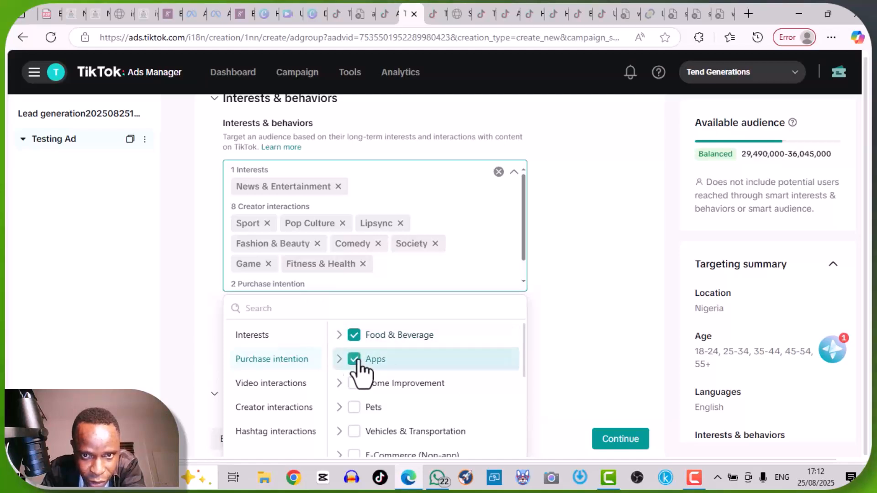
{"action": "scroll", "coordinate": [522, 270], "scroll_direction": "down", "scroll_amount": 1}
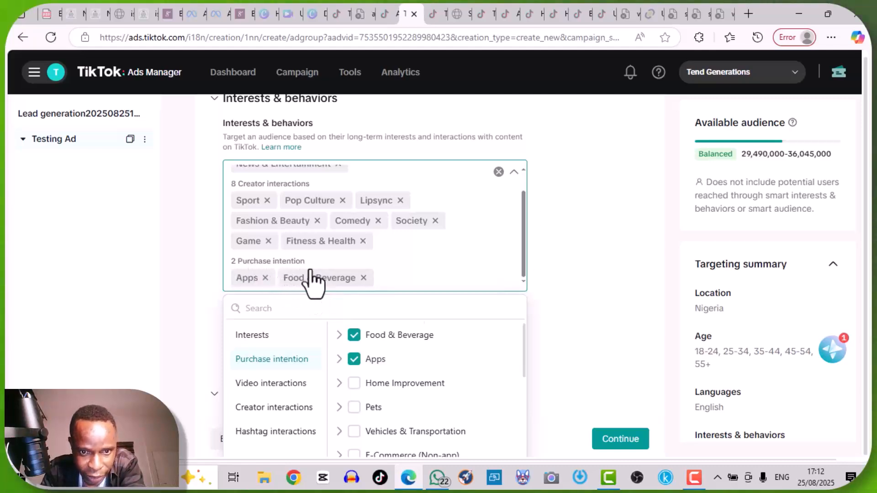
{"action": "left_click", "coordinate": [590, 314]}
{"action": "scroll", "coordinate": [590, 314], "scroll_direction": "down", "scroll_amount": 2}
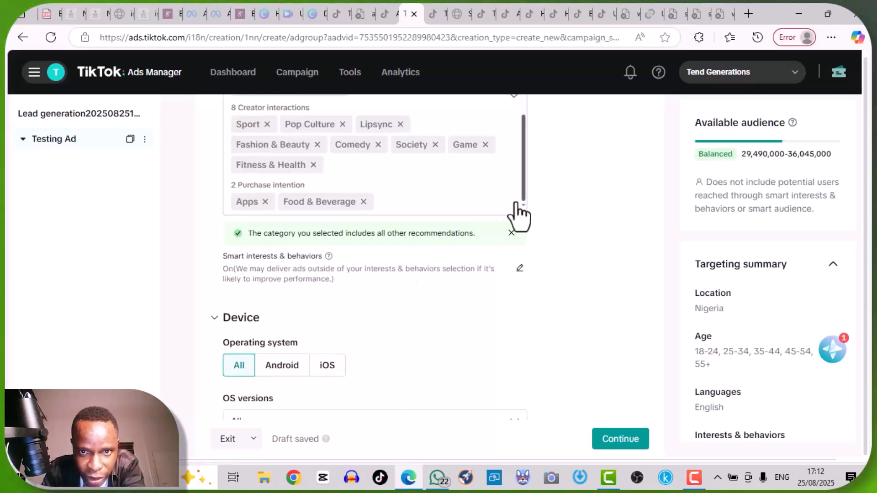
{"action": "left_click", "coordinate": [486, 212]}
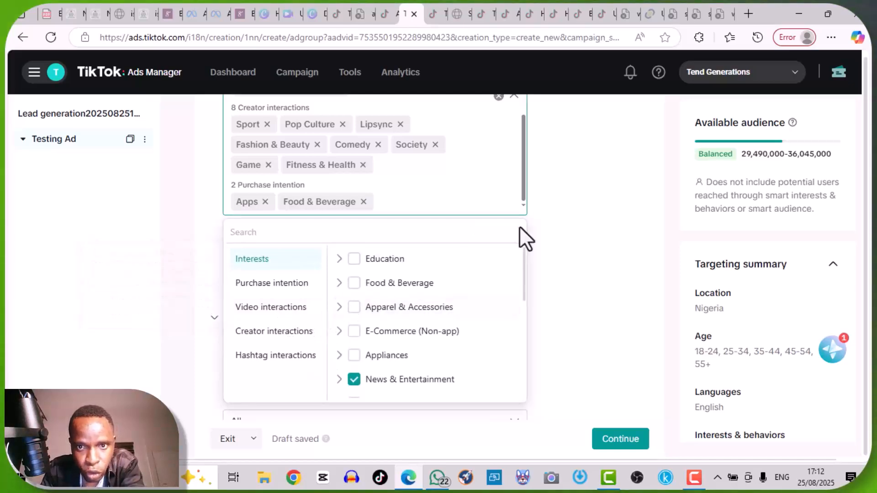
{"action": "left_click", "coordinate": [562, 230]}
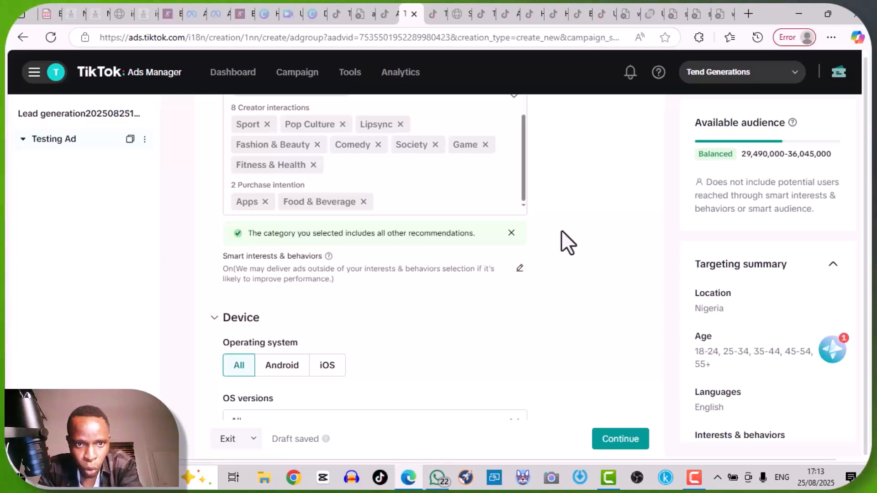
{"action": "left_click", "coordinate": [450, 210]}
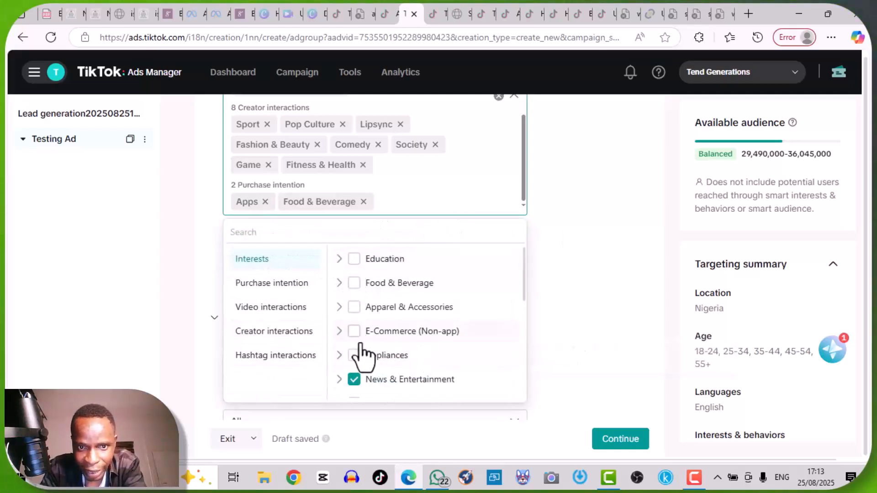
{"action": "left_click", "coordinate": [589, 255]}
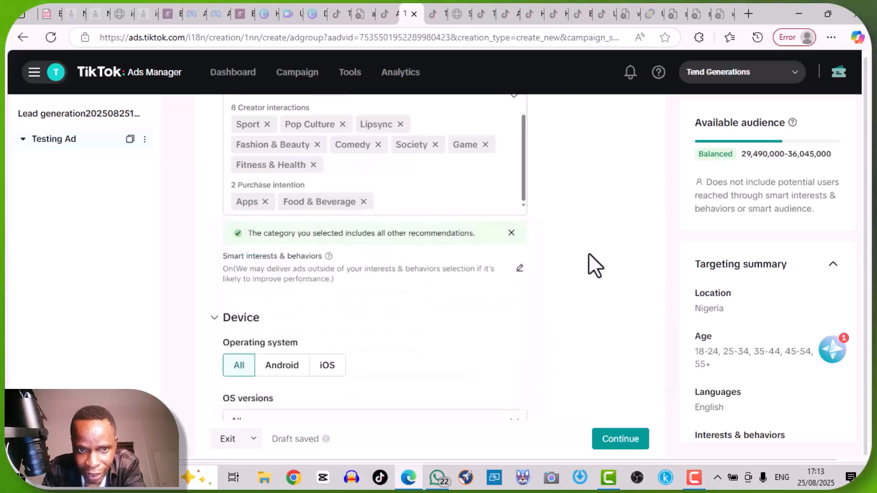
Examine the Device targeting settings, including the choices offered for OS versions.
{"action": "scroll", "coordinate": [589, 255], "scroll_direction": "down", "scroll_amount": 2}
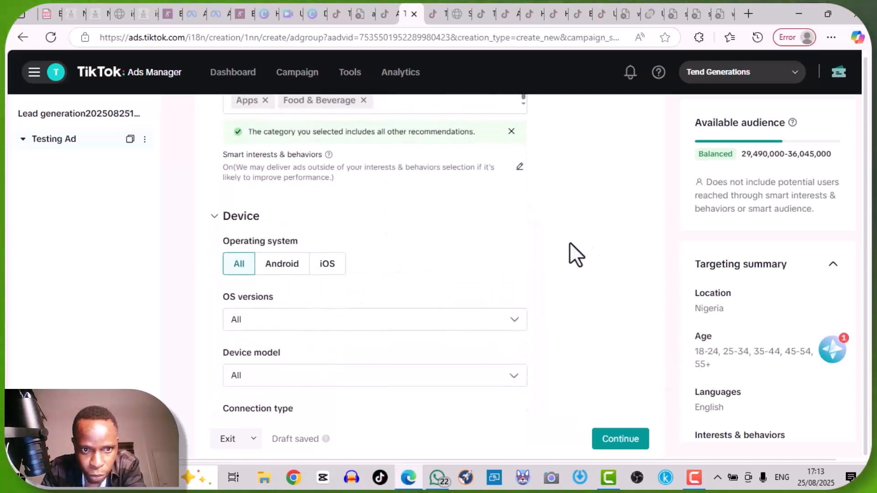
{"action": "scroll", "coordinate": [570, 243], "scroll_direction": "down", "scroll_amount": 1}
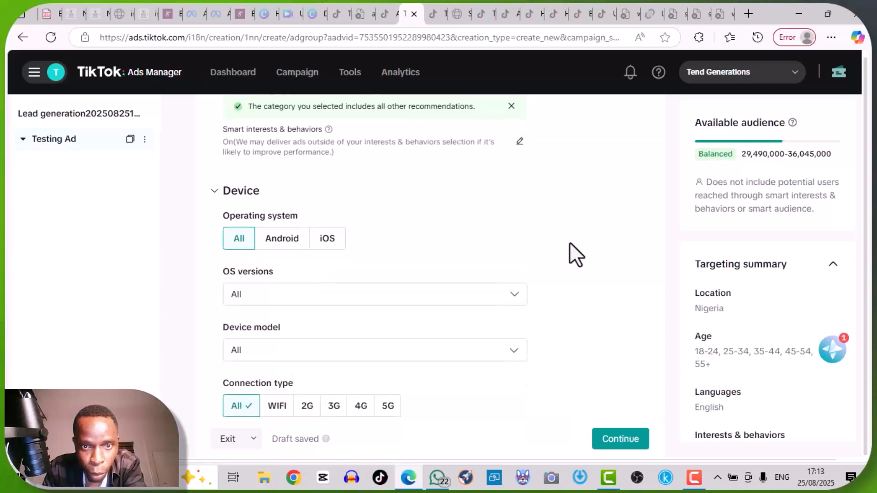
{"action": "scroll", "coordinate": [569, 243], "scroll_direction": "down", "scroll_amount": 1}
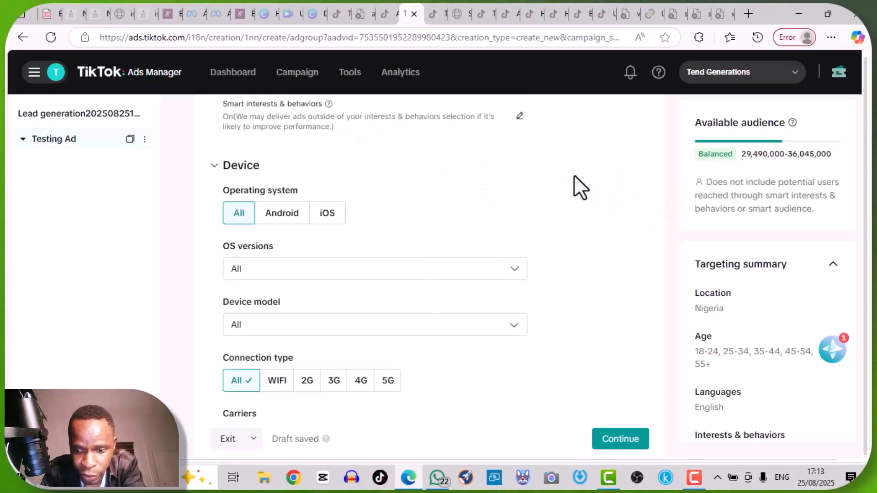
{"action": "scroll", "coordinate": [573, 178], "scroll_direction": "up", "scroll_amount": 3}
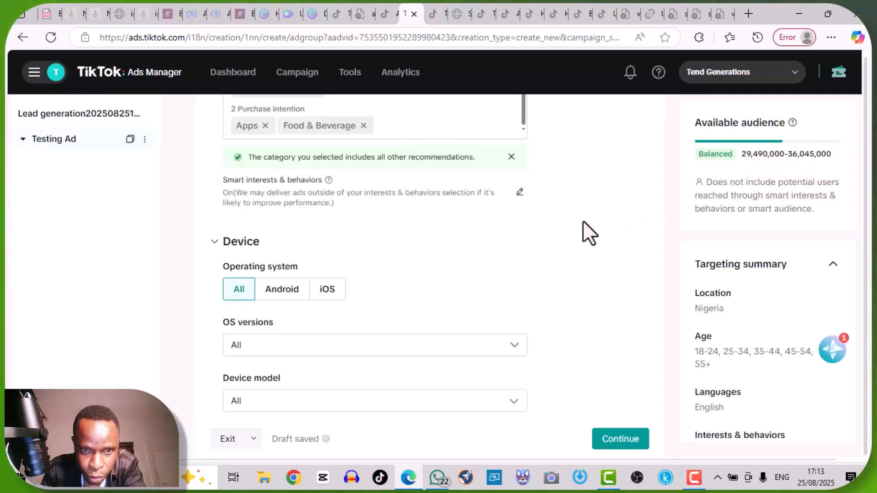
{"action": "scroll", "coordinate": [583, 220], "scroll_direction": "down", "scroll_amount": 1}
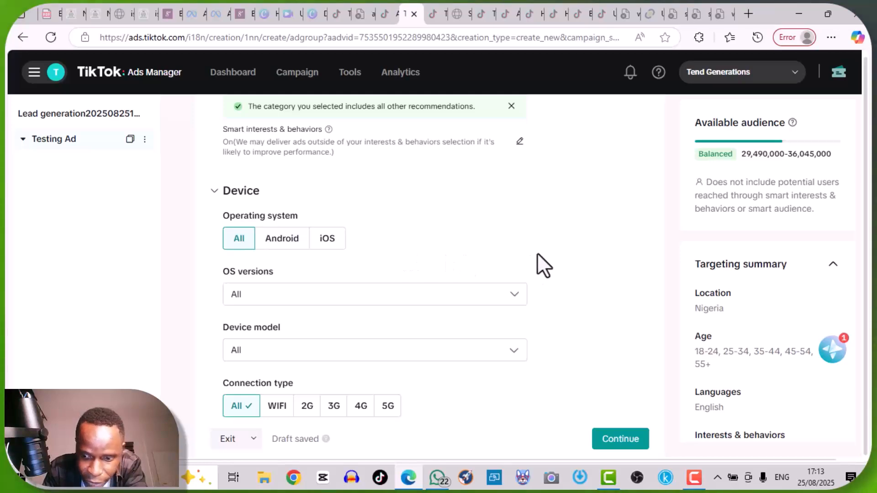
{"action": "scroll", "coordinate": [537, 253], "scroll_direction": "down", "scroll_amount": 2}
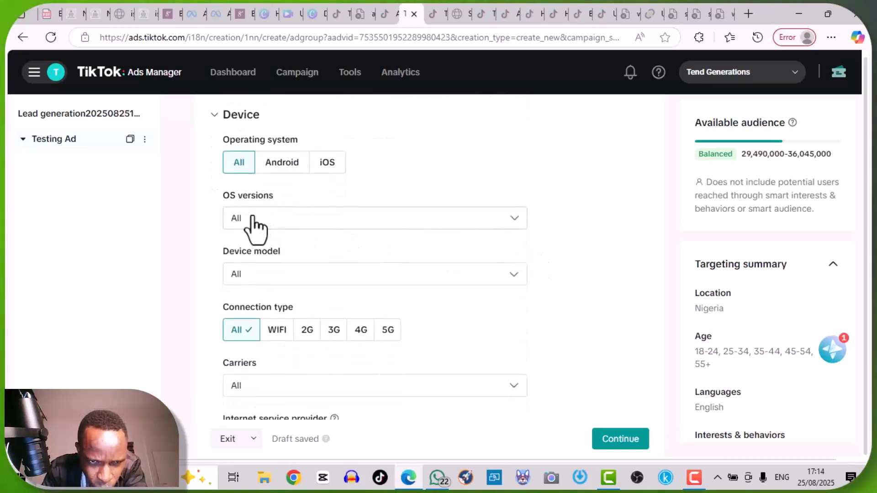
{"action": "left_click", "coordinate": [266, 235]}
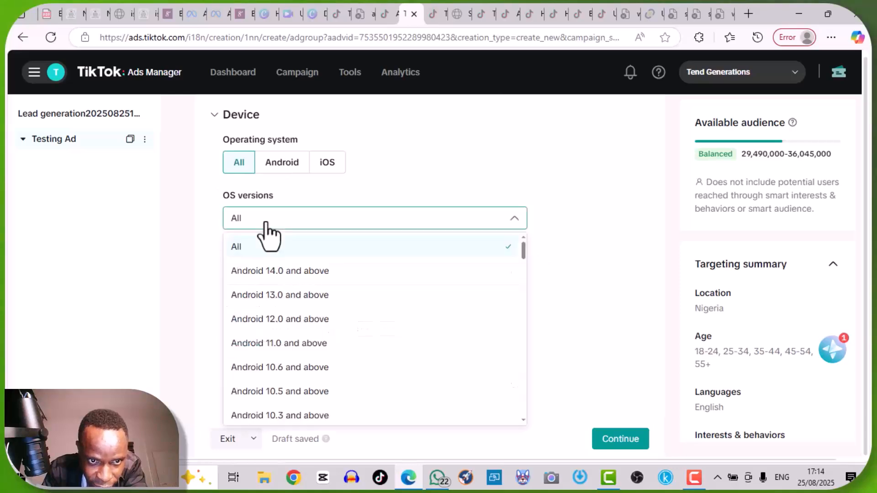
{"action": "left_click", "coordinate": [265, 223]}
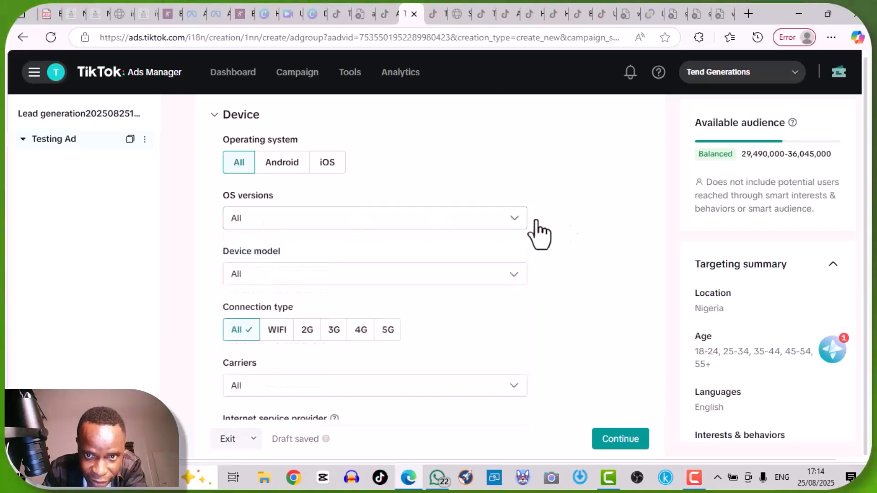
Restrict the Device targeting's connection type to WIFI, 4G and 5G.
{"action": "scroll", "coordinate": [575, 234], "scroll_direction": "down", "scroll_amount": 3}
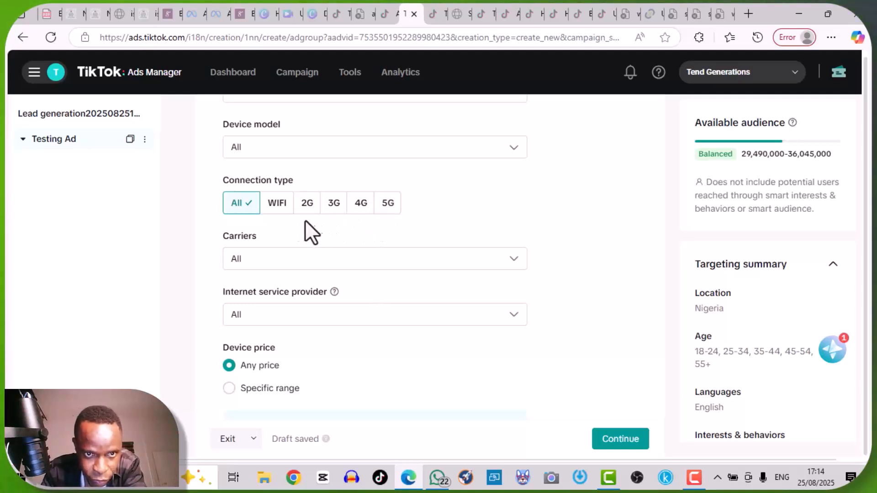
{"action": "left_click", "coordinate": [275, 210]}
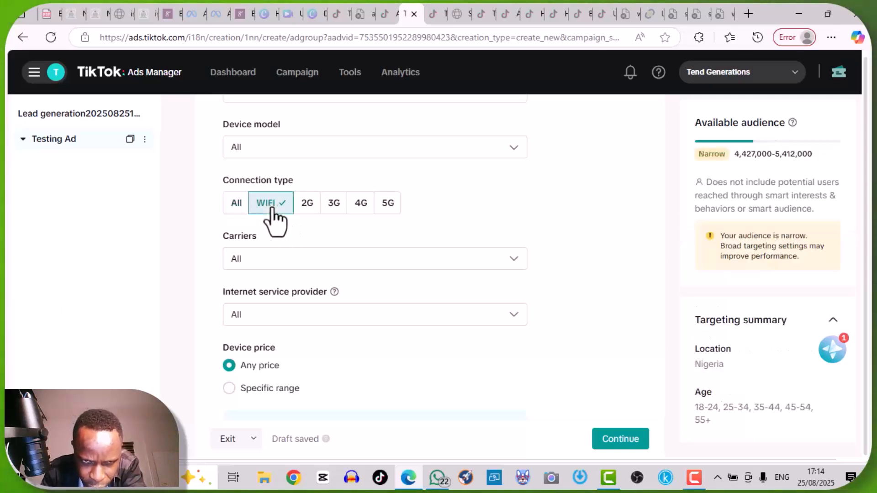
{"action": "left_click", "coordinate": [335, 204]}
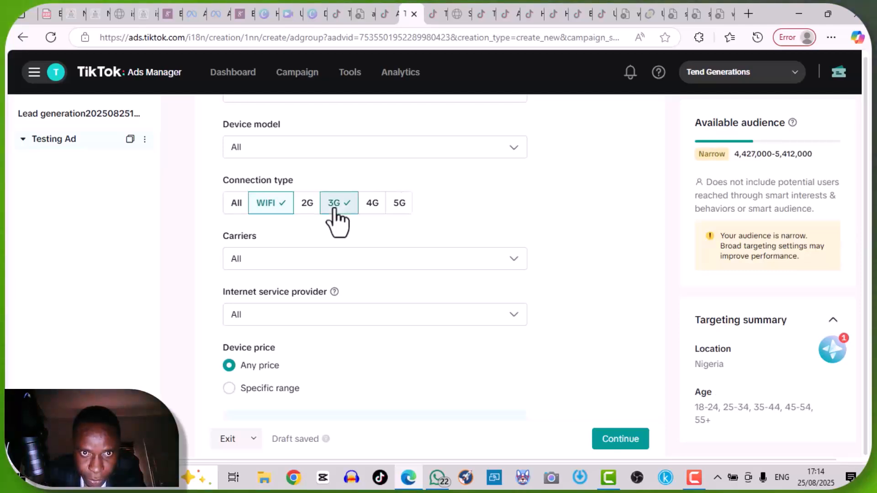
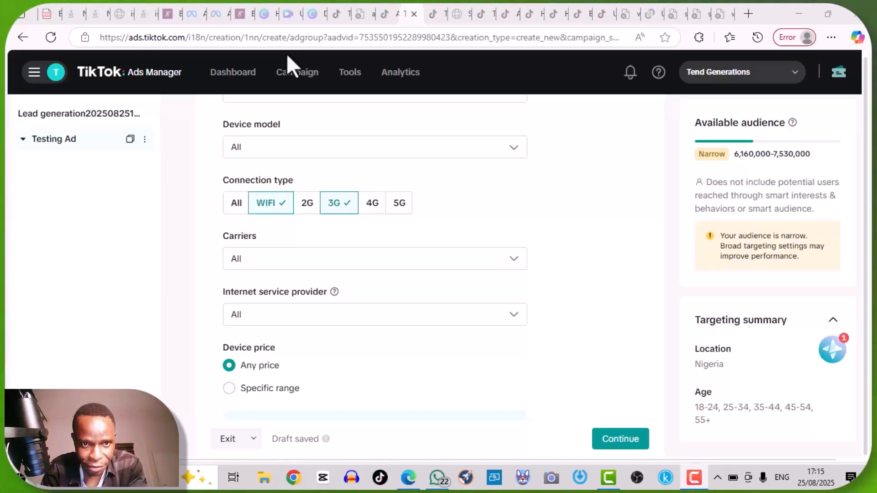
{"action": "left_click", "coordinate": [339, 207]}
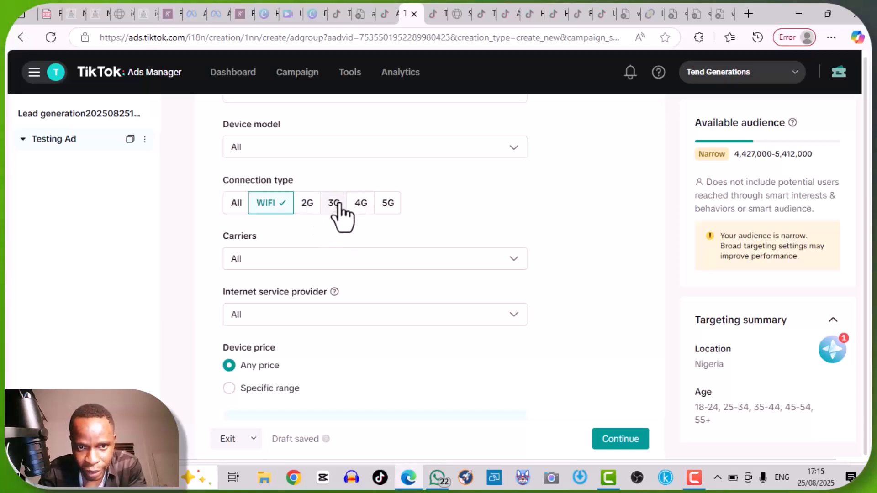
{"action": "left_click", "coordinate": [357, 210]}
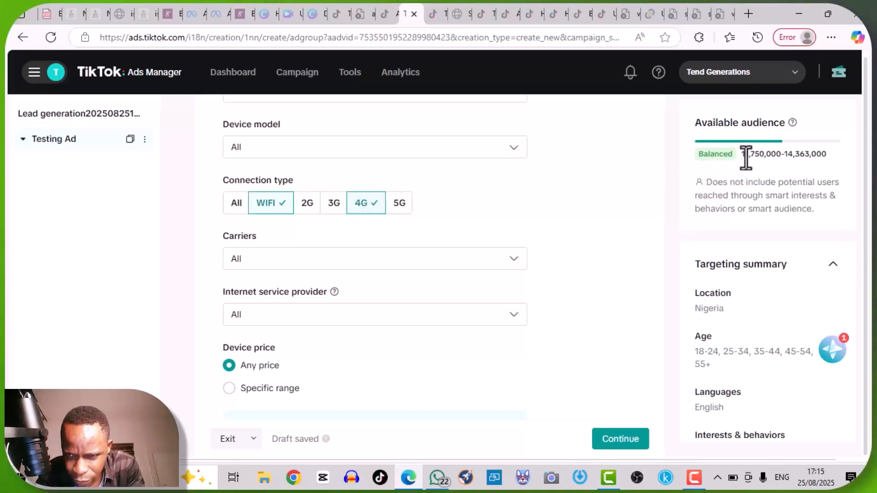
{"action": "left_click", "coordinate": [396, 204]}
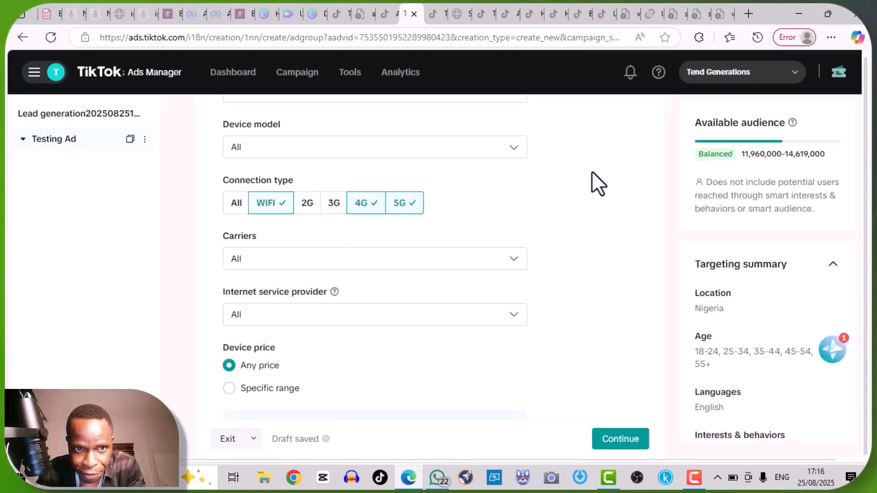
Review the selected interests, creator interactions and purchase intentions, along with the Purchase intention category list.
{"action": "scroll", "coordinate": [597, 188], "scroll_direction": "up", "scroll_amount": 2}
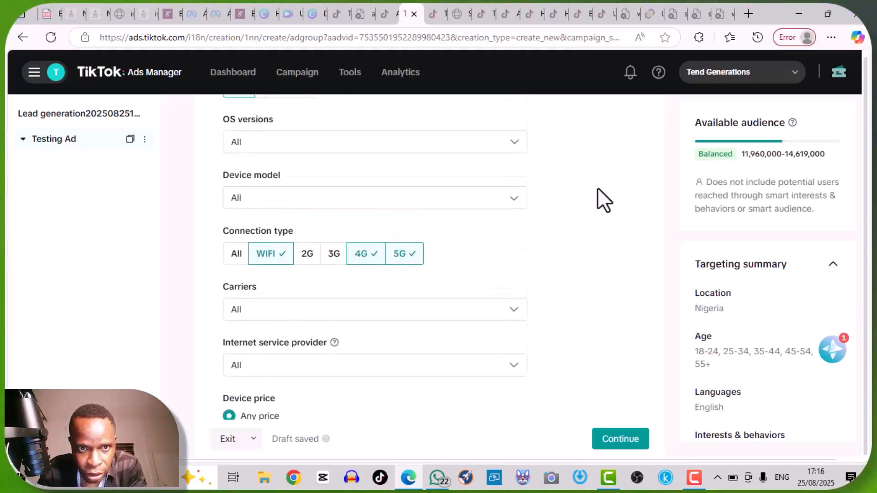
{"action": "scroll", "coordinate": [598, 188], "scroll_direction": "up", "scroll_amount": 4}
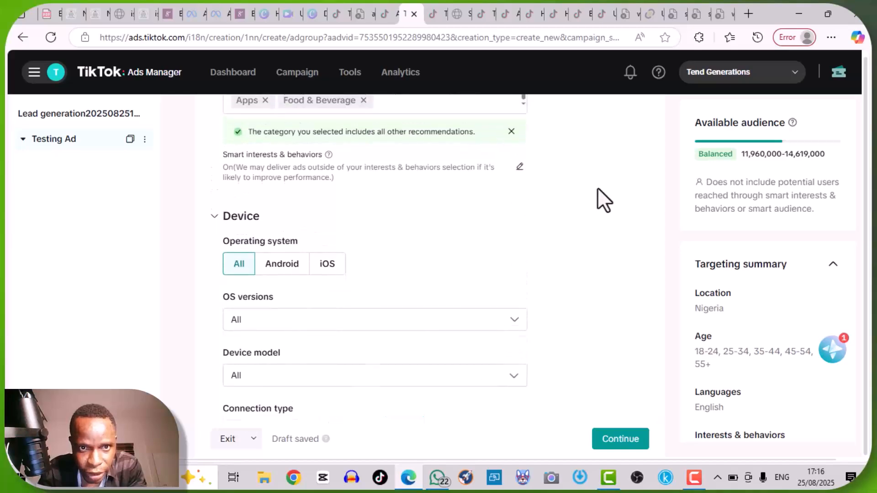
{"action": "scroll", "coordinate": [597, 187], "scroll_direction": "up", "scroll_amount": 3}
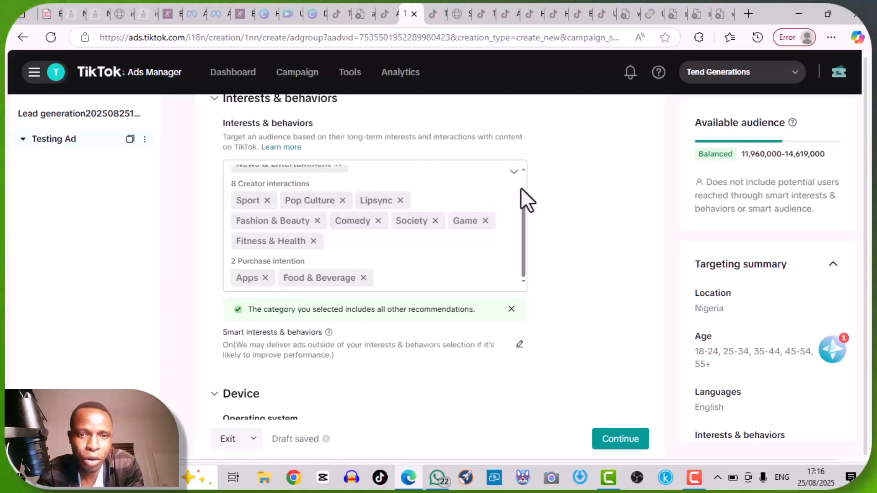
{"action": "scroll", "coordinate": [521, 187], "scroll_direction": "up", "scroll_amount": 1}
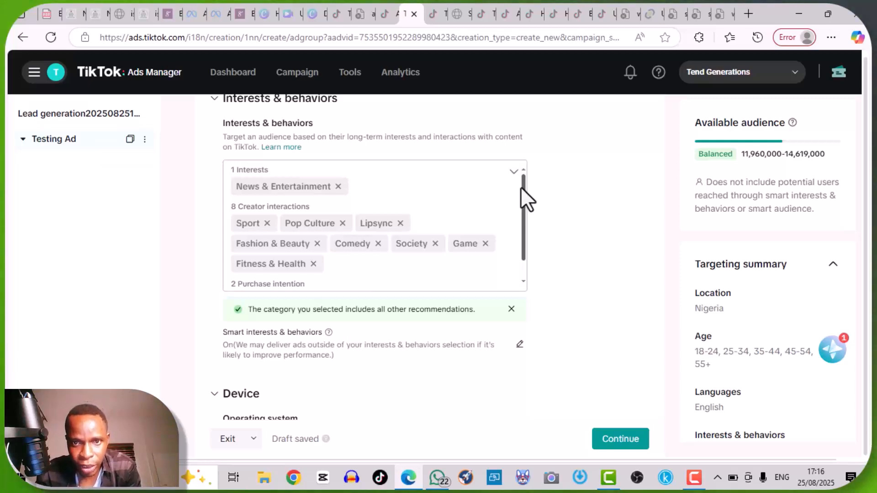
{"action": "left_click_drag", "start_coordinate": [520, 187], "coordinate": [520, 244]}
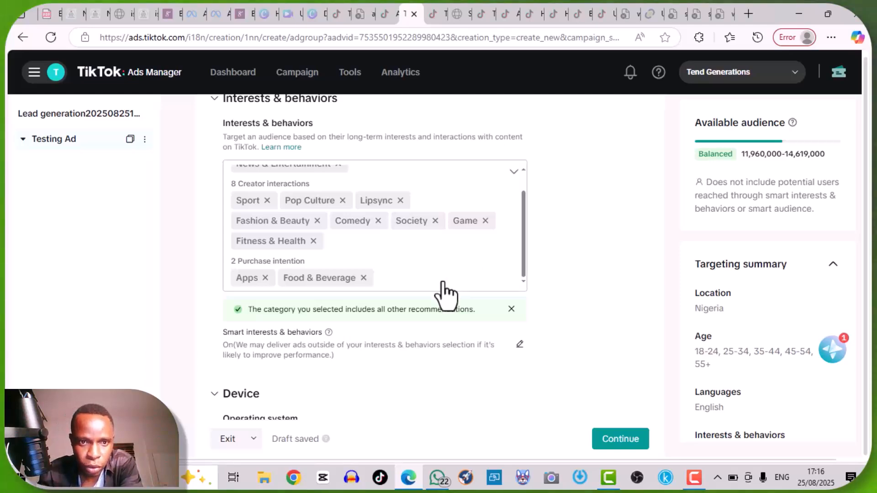
{"action": "left_click", "coordinate": [442, 282]}
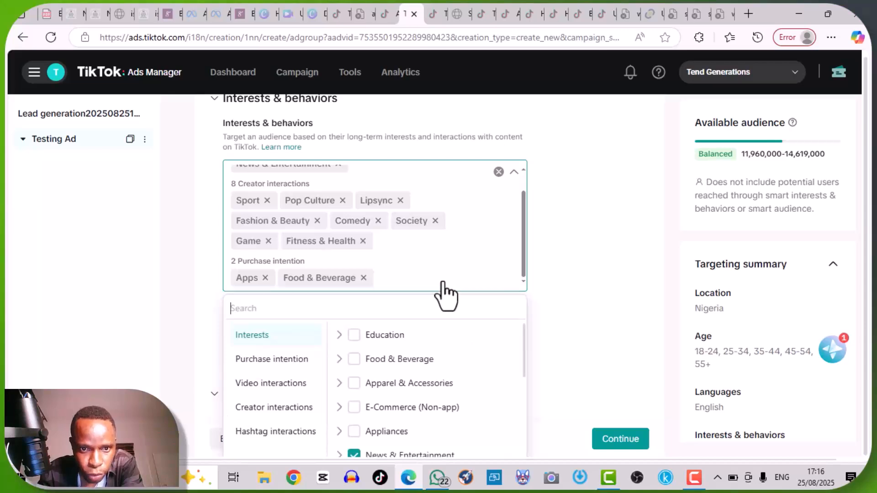
{"action": "left_click", "coordinate": [279, 362]}
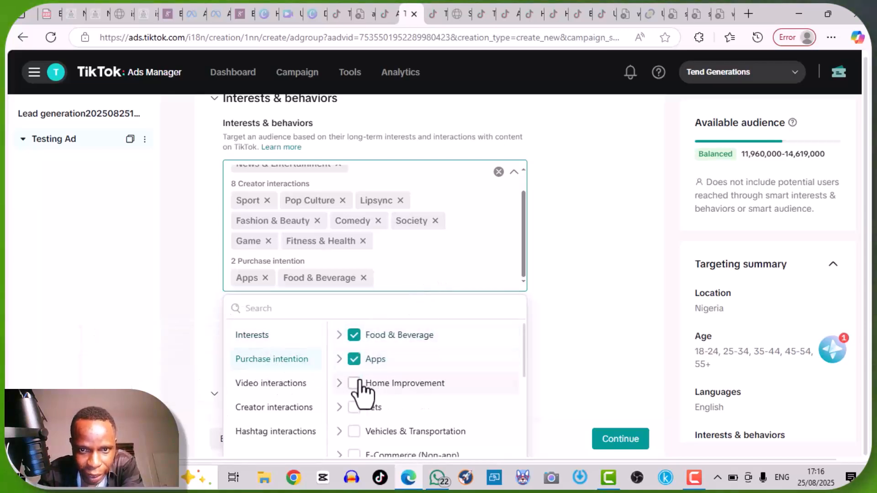
{"action": "left_click", "coordinate": [609, 236]}
{"action": "scroll", "coordinate": [606, 236], "scroll_direction": "down", "scroll_amount": 2}
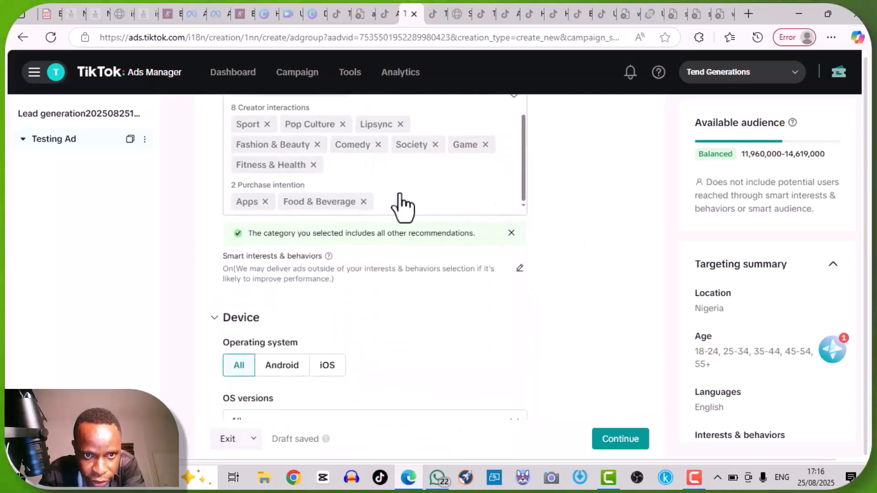
Replace the whole Apps category under Purchase intention with only its Online Shopping subcategory.
{"action": "left_click", "coordinate": [247, 203]}
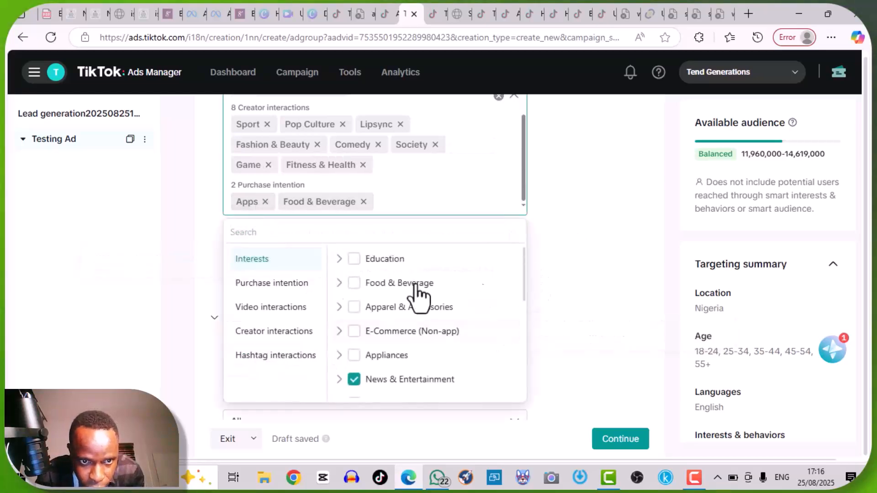
{"action": "left_click", "coordinate": [286, 286]}
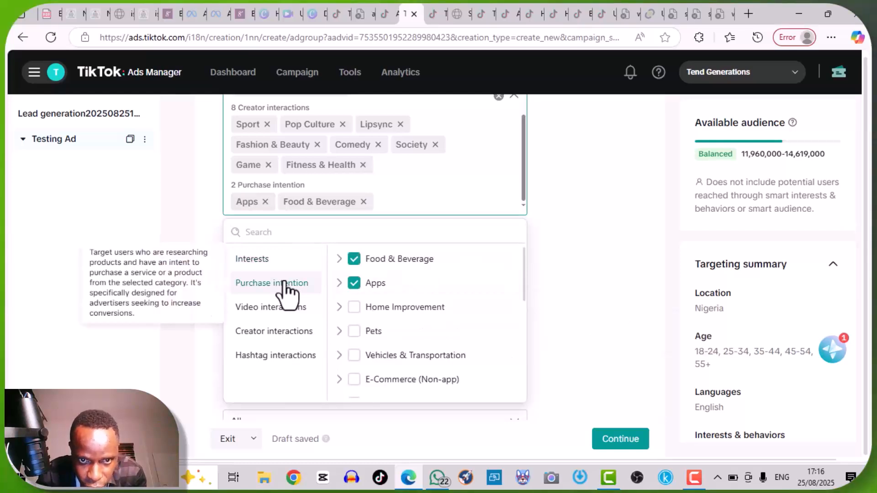
{"action": "left_click", "coordinate": [338, 283]}
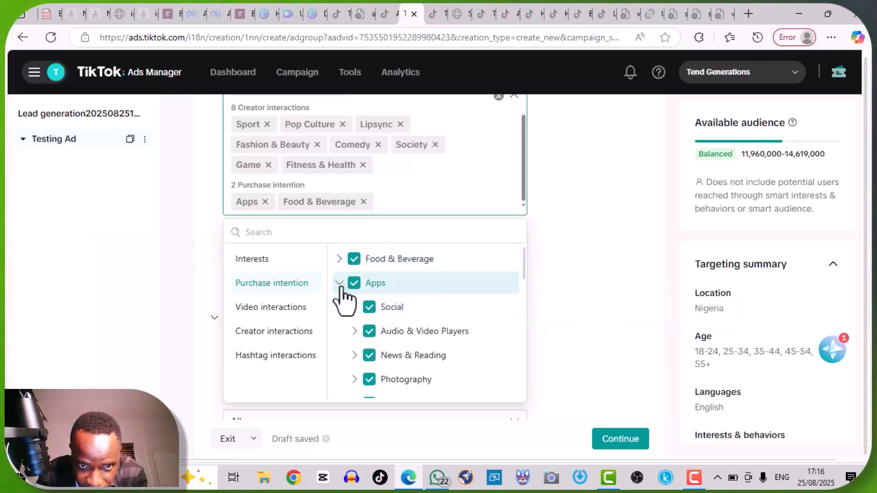
{"action": "left_click", "coordinate": [354, 283]}
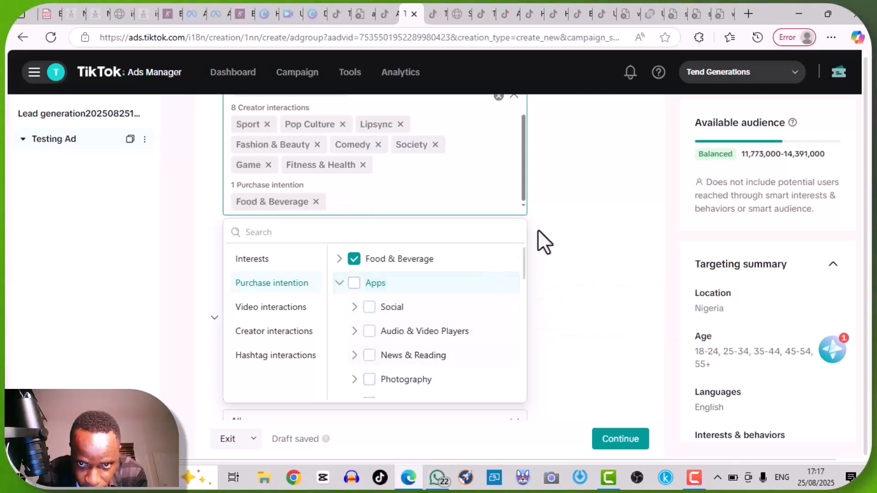
{"action": "scroll", "coordinate": [521, 270], "scroll_direction": "down", "scroll_amount": 2}
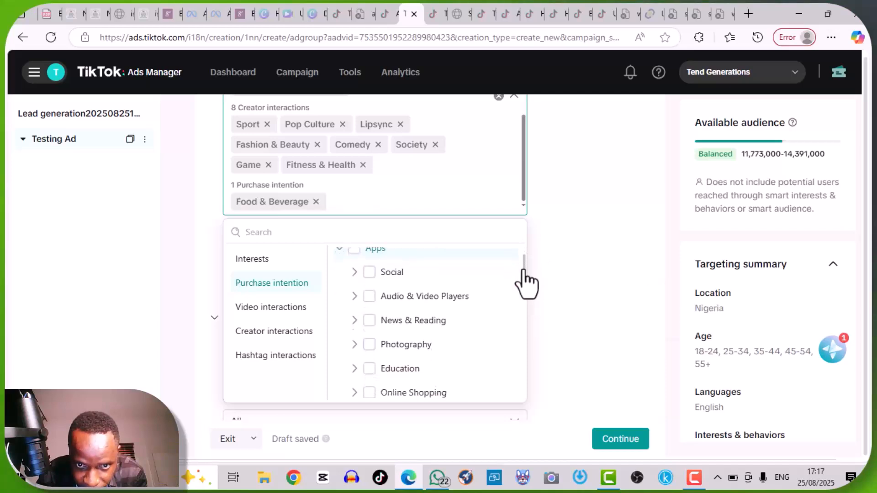
{"action": "scroll", "coordinate": [525, 295], "scroll_direction": "down", "scroll_amount": 1}
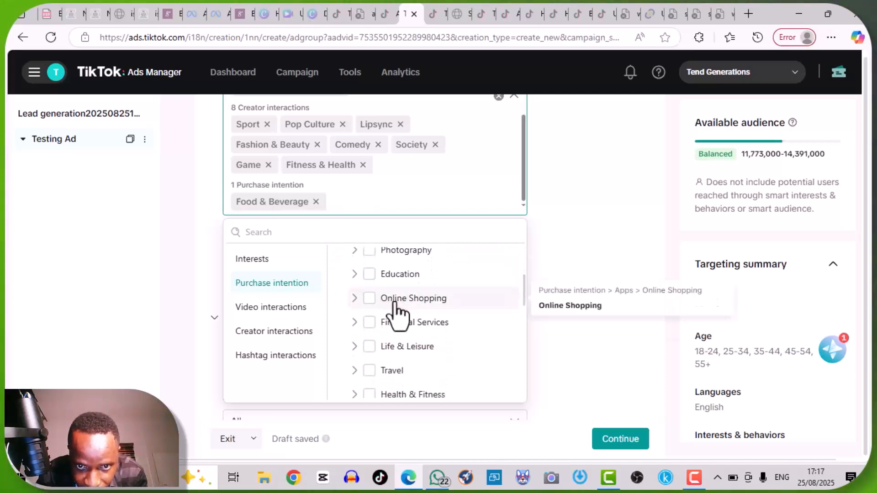
{"action": "left_click", "coordinate": [370, 299]}
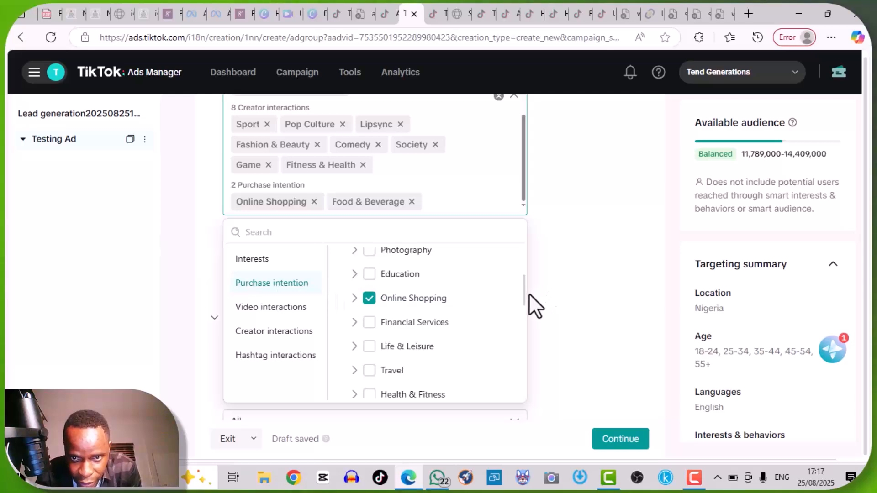
{"action": "left_click_drag", "start_coordinate": [525, 299], "coordinate": [525, 274]}
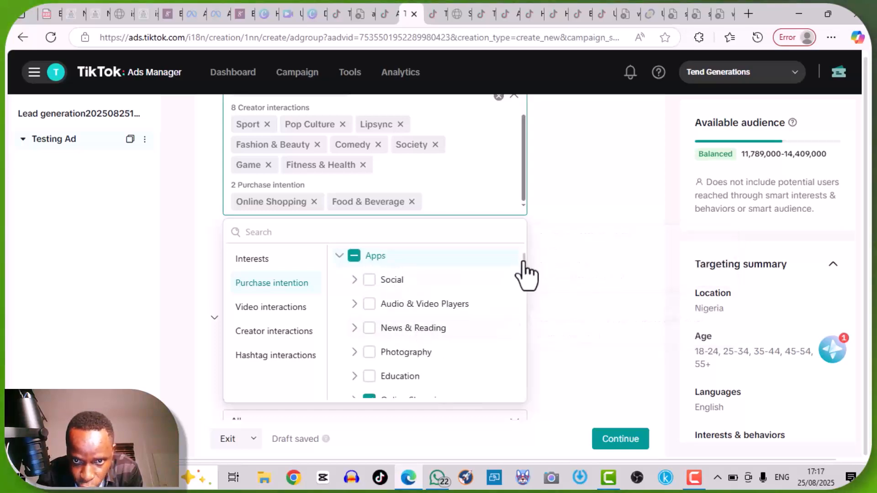
Add Marketing & Advertising from the Business Services category to the ad group's purchase intentions.
{"action": "scroll", "coordinate": [523, 270], "scroll_direction": "down", "scroll_amount": 1}
{"action": "scroll", "coordinate": [524, 283], "scroll_direction": "down", "scroll_amount": 3}
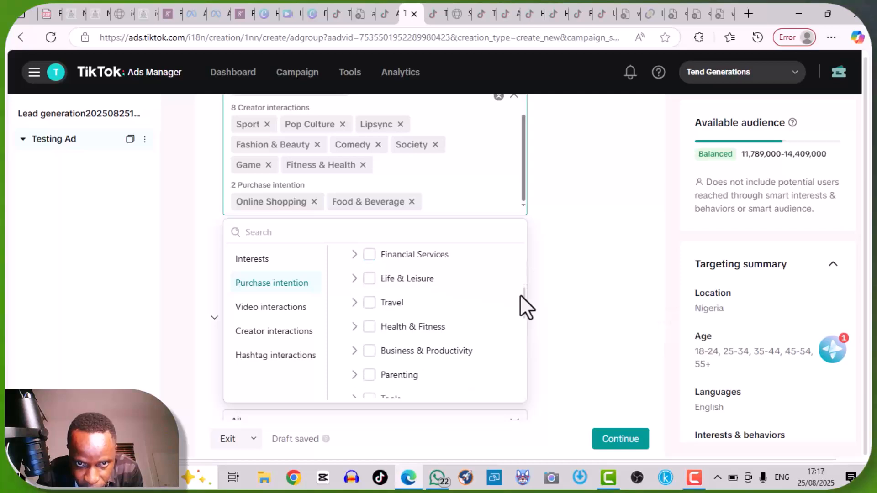
{"action": "left_click_drag", "start_coordinate": [519, 290], "coordinate": [520, 288]}
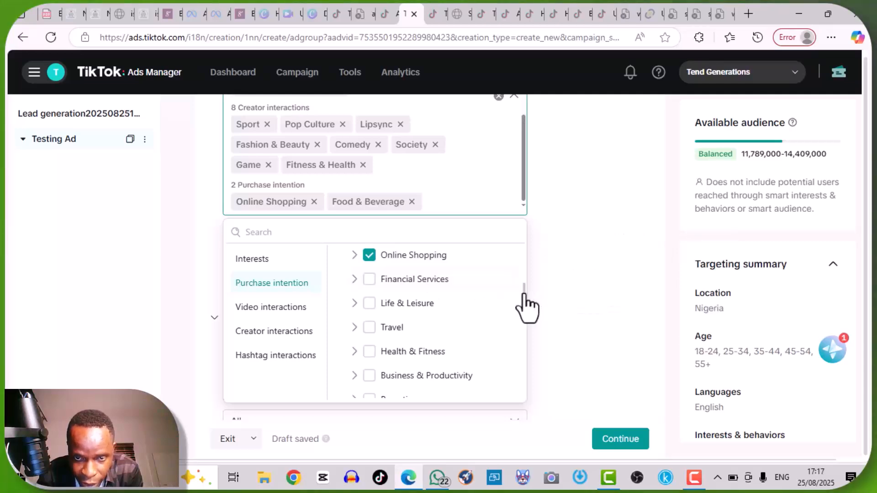
{"action": "scroll", "coordinate": [525, 305], "scroll_direction": "down", "scroll_amount": 1}
{"action": "scroll", "coordinate": [520, 317], "scroll_direction": "down", "scroll_amount": 2}
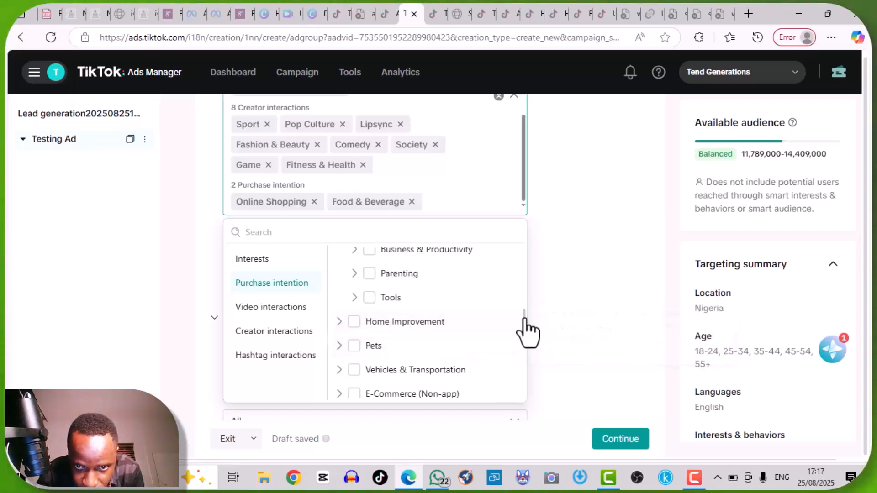
{"action": "scroll", "coordinate": [523, 338], "scroll_direction": "down", "scroll_amount": 3}
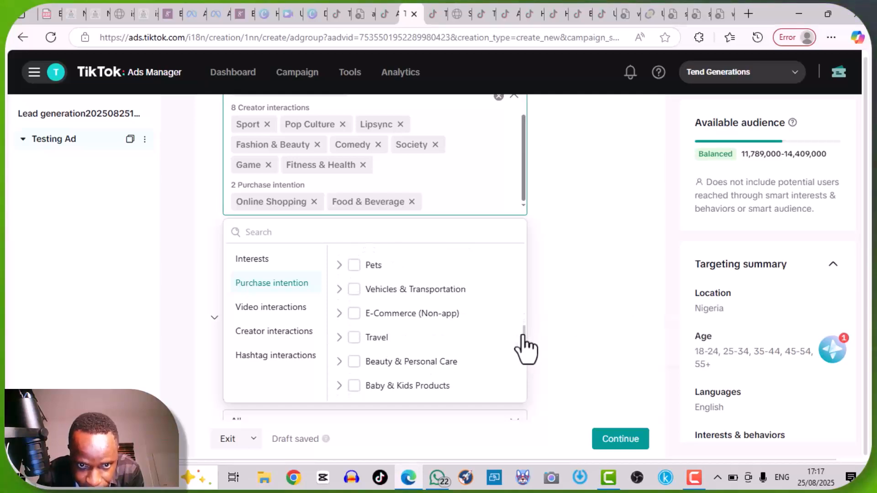
{"action": "scroll", "coordinate": [522, 341], "scroll_direction": "down", "scroll_amount": 5}
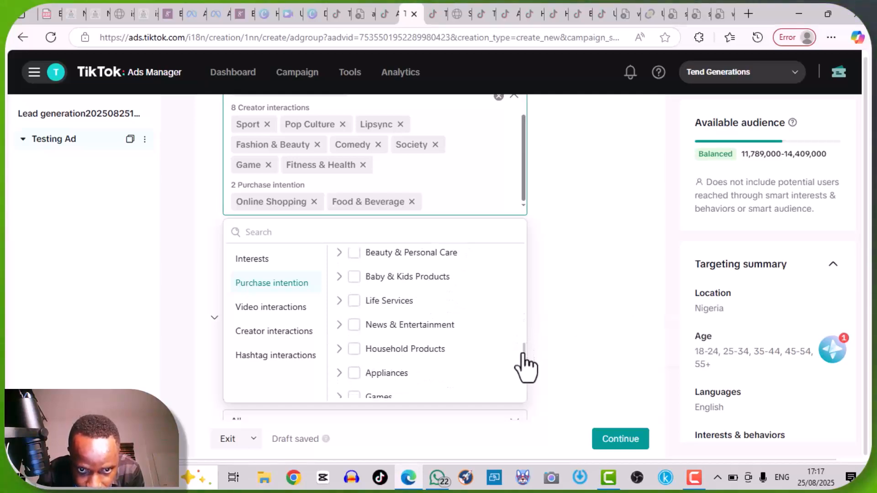
{"action": "left_click_drag", "start_coordinate": [523, 361], "coordinate": [523, 365]}
{"action": "scroll", "coordinate": [523, 374], "scroll_direction": "down", "scroll_amount": 3}
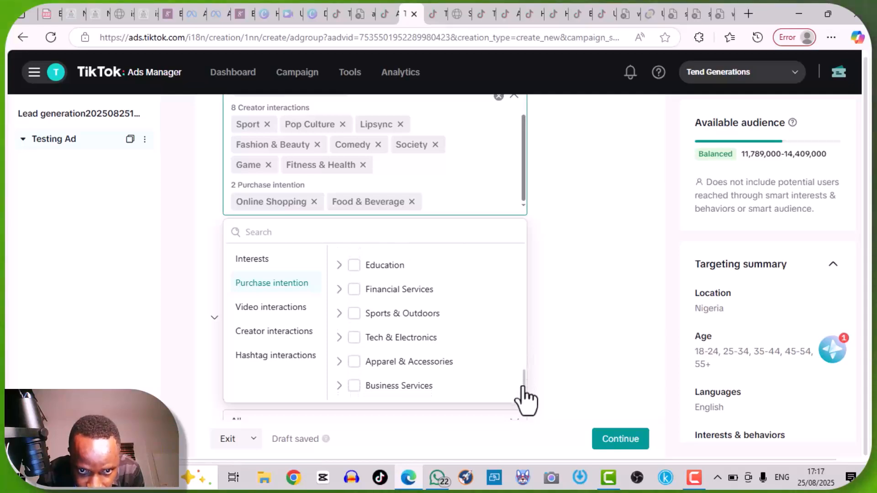
{"action": "left_click", "coordinate": [340, 387]}
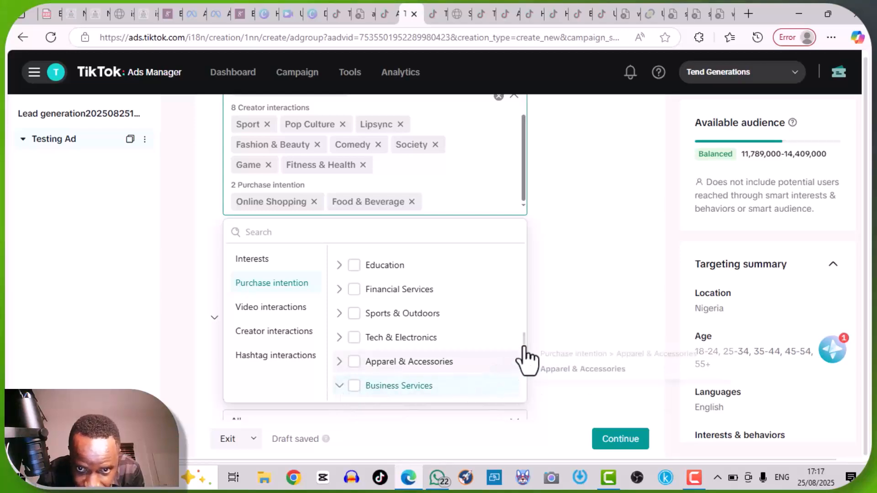
{"action": "scroll", "coordinate": [524, 347], "scroll_direction": "down", "scroll_amount": 2}
{"action": "scroll", "coordinate": [525, 345], "scroll_direction": "down", "scroll_amount": 4}
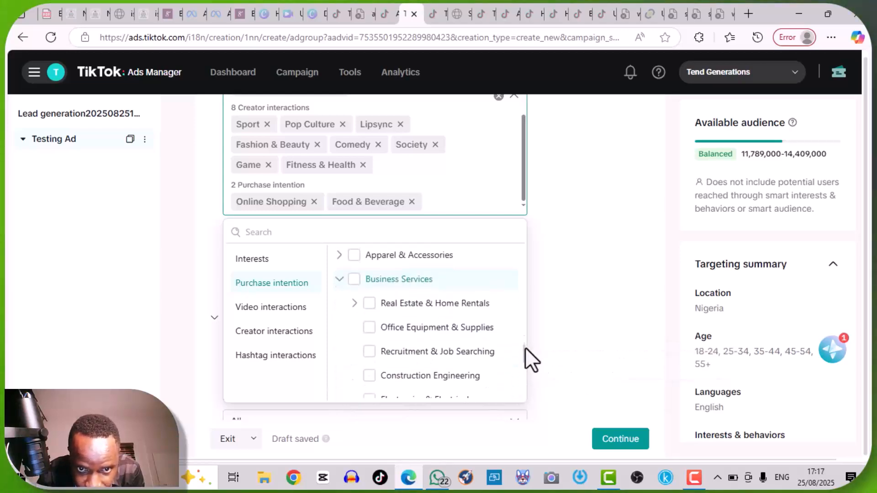
{"action": "left_click_drag", "start_coordinate": [525, 350], "coordinate": [525, 368]}
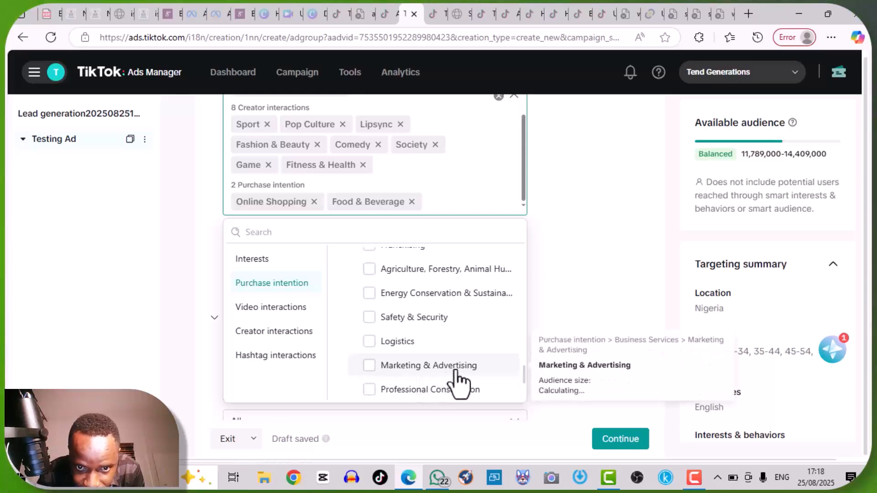
{"action": "left_click", "coordinate": [371, 369]}
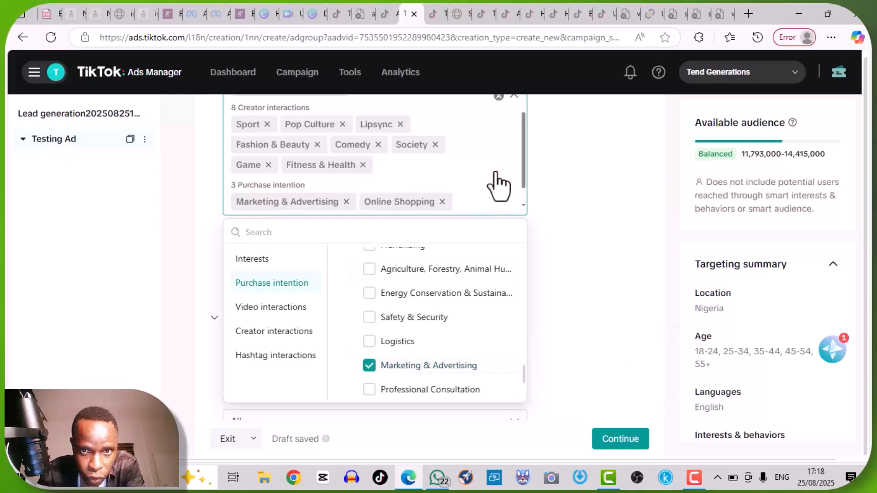
{"action": "left_click", "coordinate": [567, 209]}
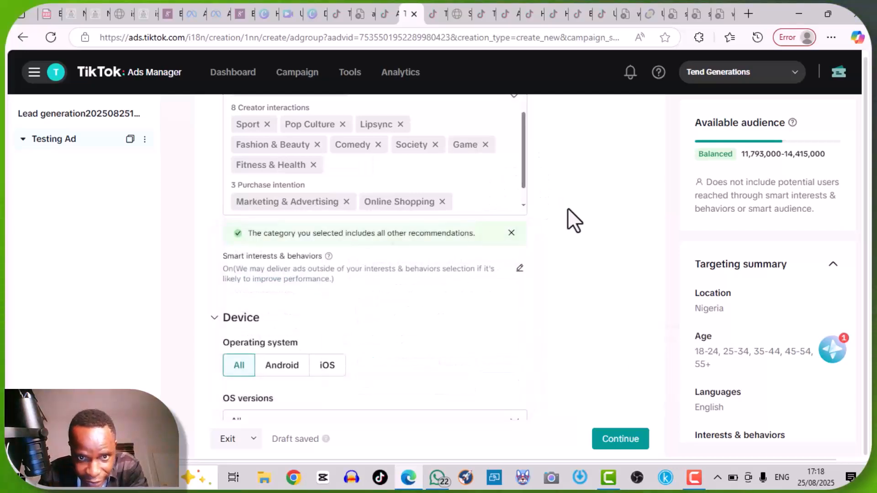
Review the Device targeting settings, including the choices offered for Carriers and Internet service provider.
{"action": "scroll", "coordinate": [567, 325], "scroll_direction": "down", "scroll_amount": 4}
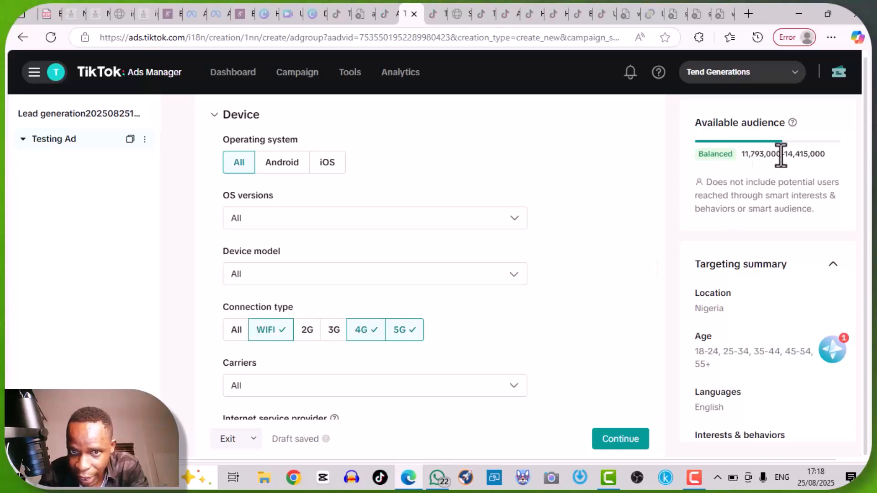
{"action": "scroll", "coordinate": [612, 182], "scroll_direction": "up", "scroll_amount": 4}
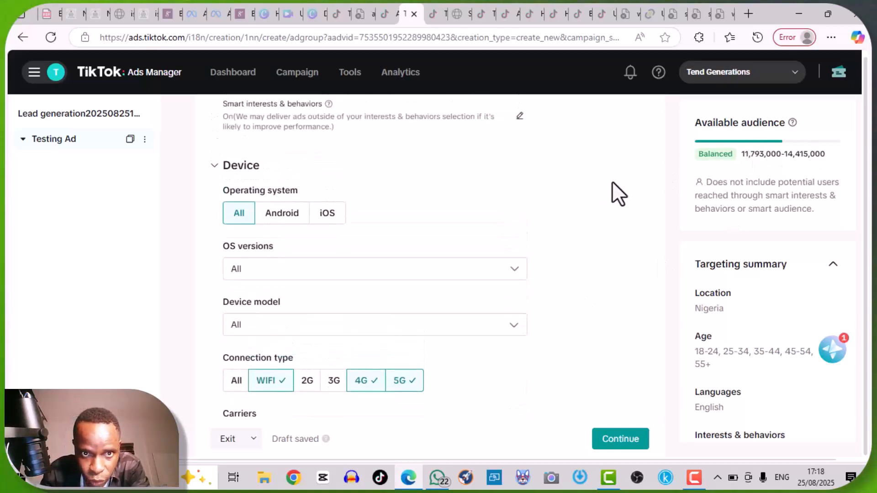
{"action": "scroll", "coordinate": [612, 181], "scroll_direction": "up", "scroll_amount": 1}
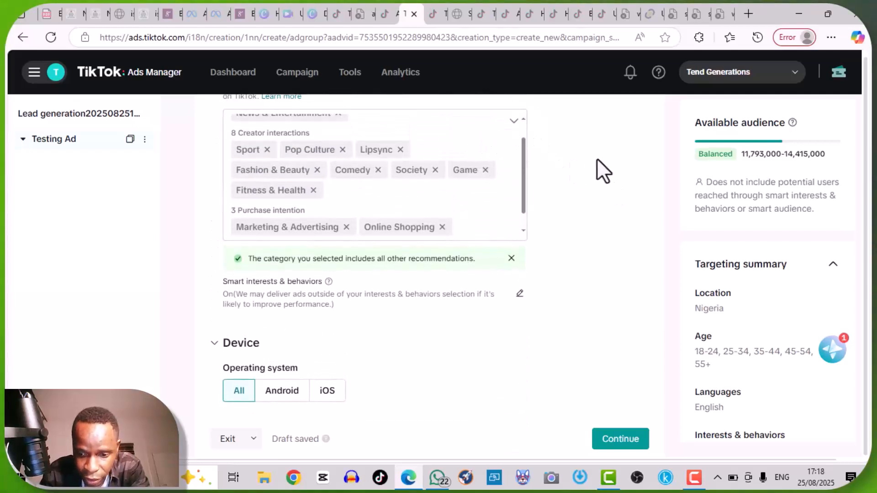
{"action": "scroll", "coordinate": [597, 159], "scroll_direction": "down", "scroll_amount": 10}
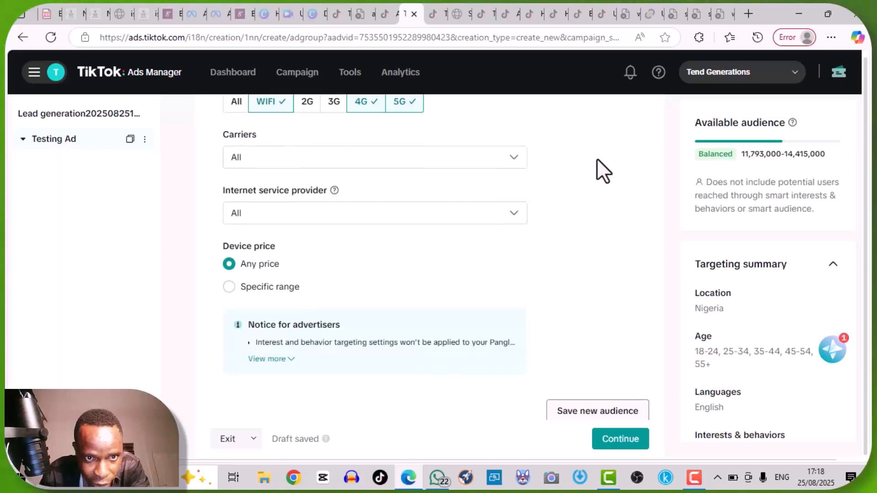
{"action": "scroll", "coordinate": [597, 158], "scroll_direction": "down", "scroll_amount": 1}
{"action": "scroll", "coordinate": [596, 158], "scroll_direction": "up", "scroll_amount": 1}
{"action": "scroll", "coordinate": [596, 158], "scroll_direction": "up", "scroll_amount": 1}
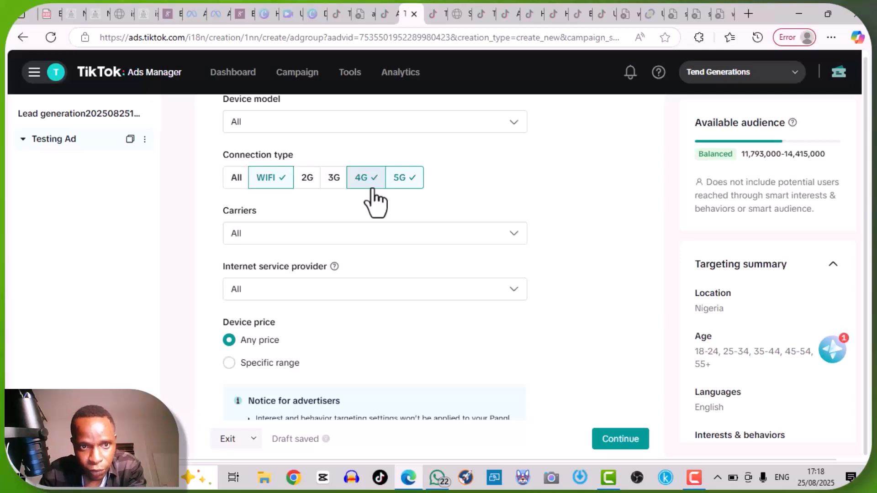
{"action": "left_click", "coordinate": [241, 234]}
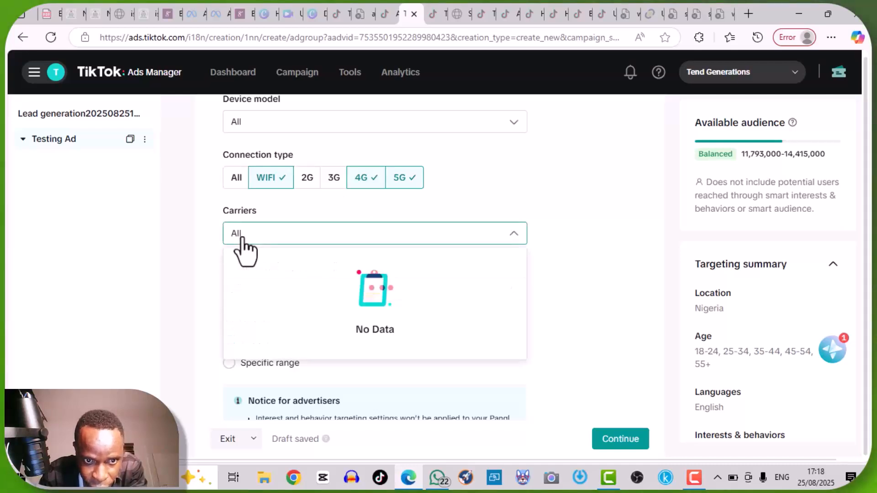
{"action": "left_click", "coordinate": [241, 234]}
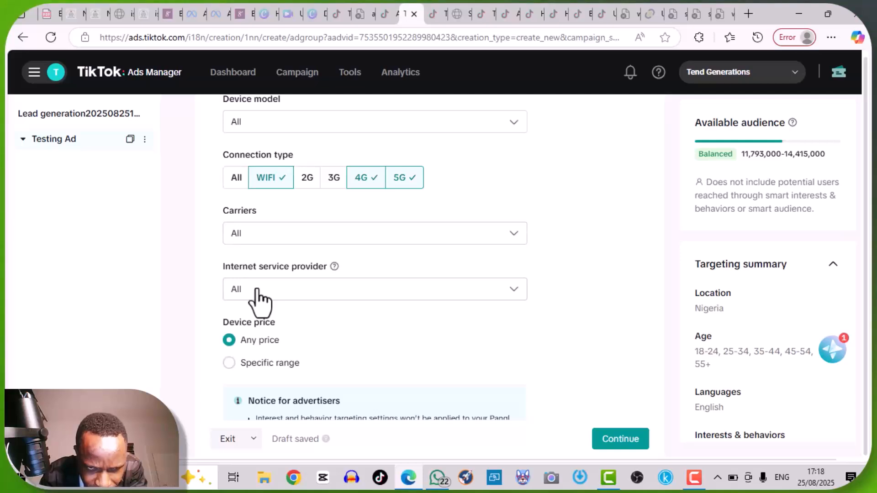
{"action": "left_click", "coordinate": [258, 292]}
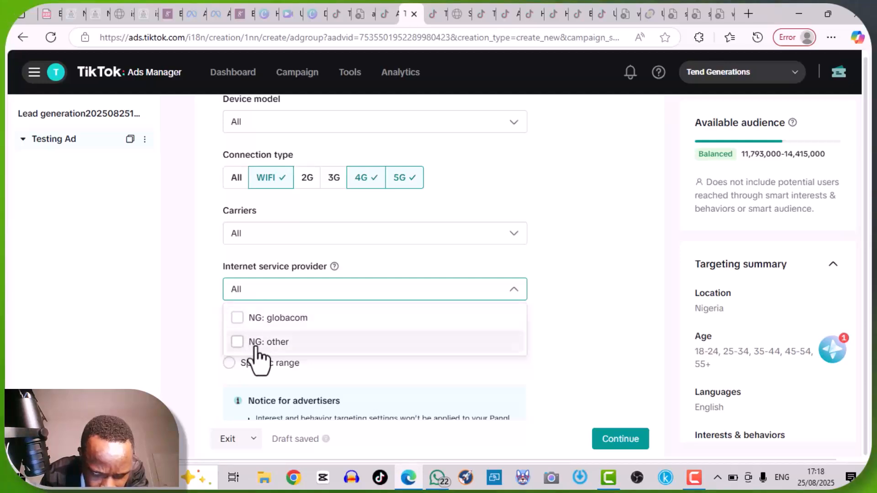
{"action": "left_click", "coordinate": [591, 293]}
Try restricting the Device price to a specific range, and restore it to Any price.
{"action": "scroll", "coordinate": [591, 293], "scroll_direction": "down", "scroll_amount": 1}
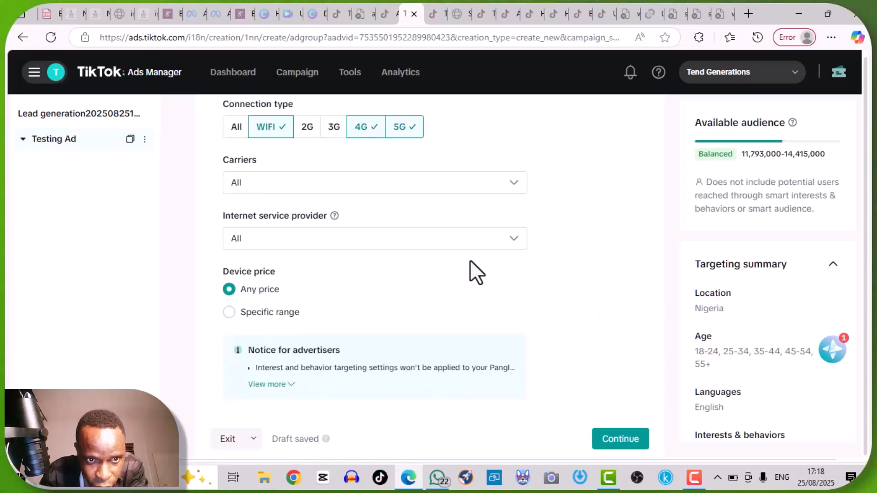
{"action": "left_click", "coordinate": [260, 311]}
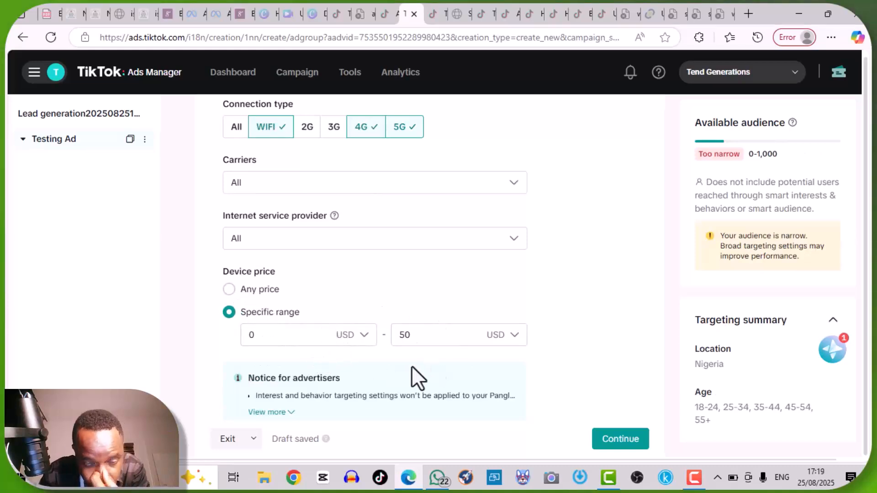
{"action": "left_click", "coordinate": [245, 293]}
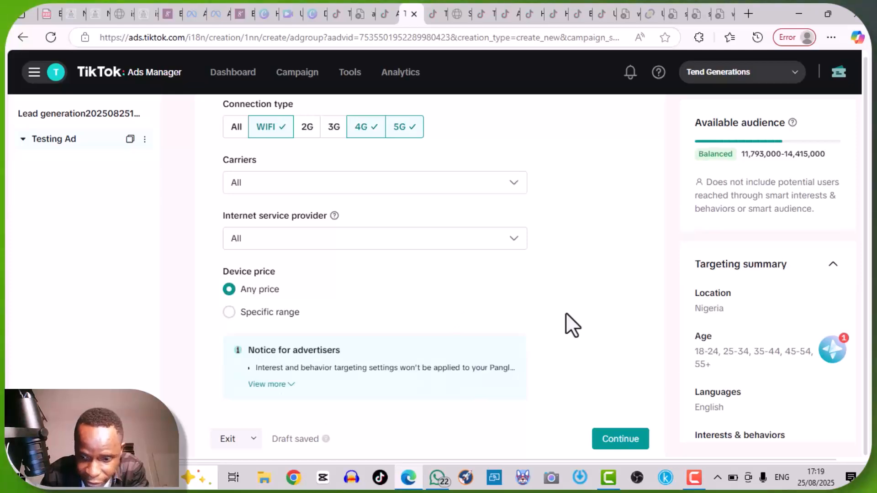
Look over the Device targeting section, the option to save a new audience and the daily budget under Budget and schedule.
{"action": "scroll", "coordinate": [565, 312], "scroll_direction": "down", "scroll_amount": 3}
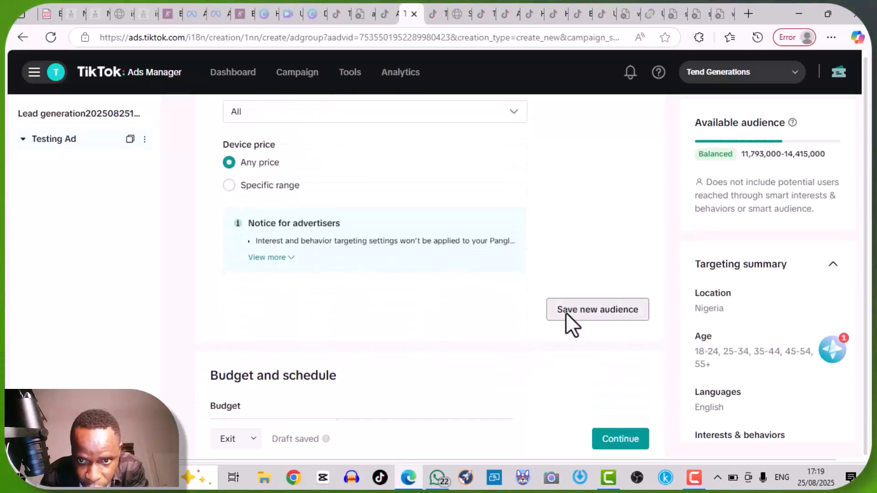
{"action": "scroll", "coordinate": [565, 312], "scroll_direction": "down", "scroll_amount": 1}
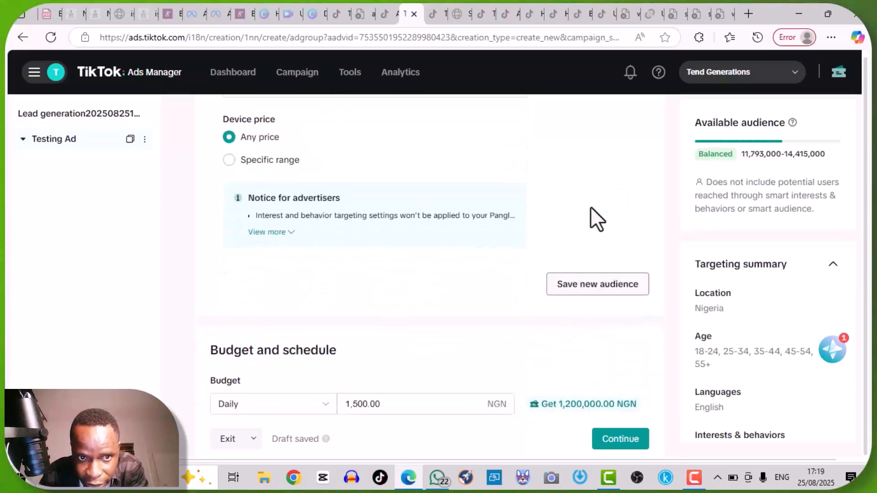
{"action": "scroll", "coordinate": [590, 207], "scroll_direction": "up", "scroll_amount": 2}
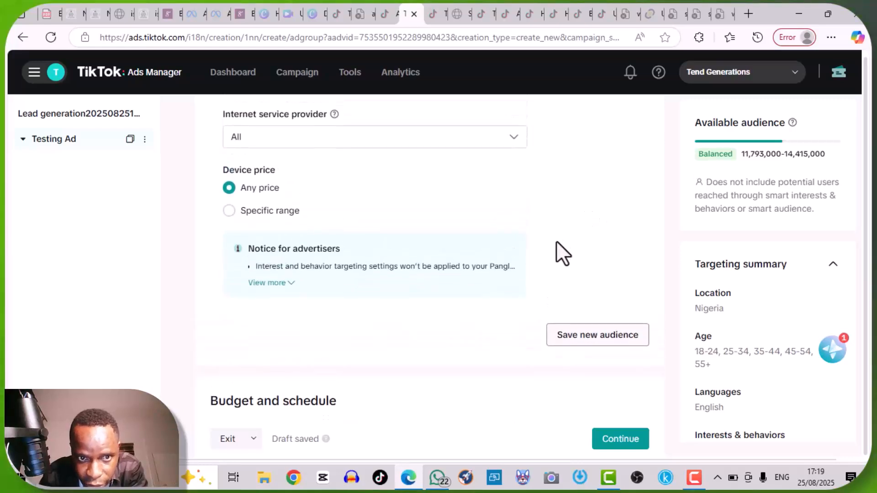
{"action": "scroll", "coordinate": [594, 283], "scroll_direction": "up", "scroll_amount": 6}
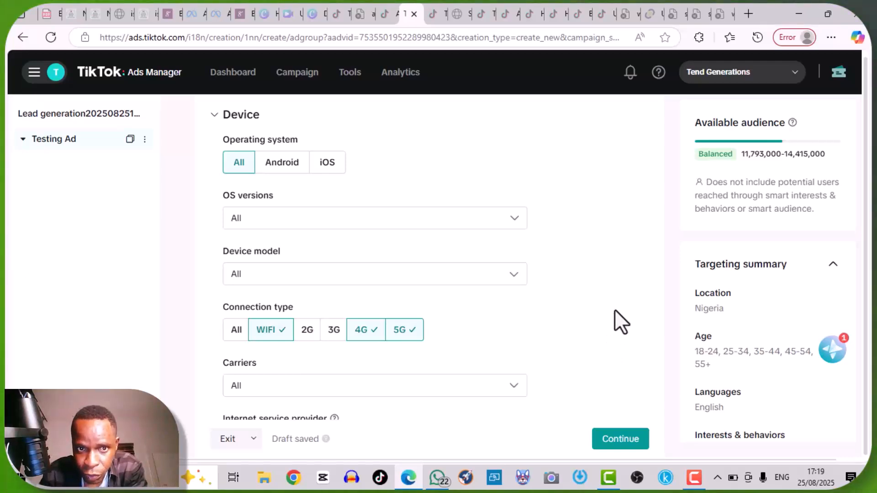
{"action": "scroll", "coordinate": [615, 308], "scroll_direction": "down", "scroll_amount": 1}
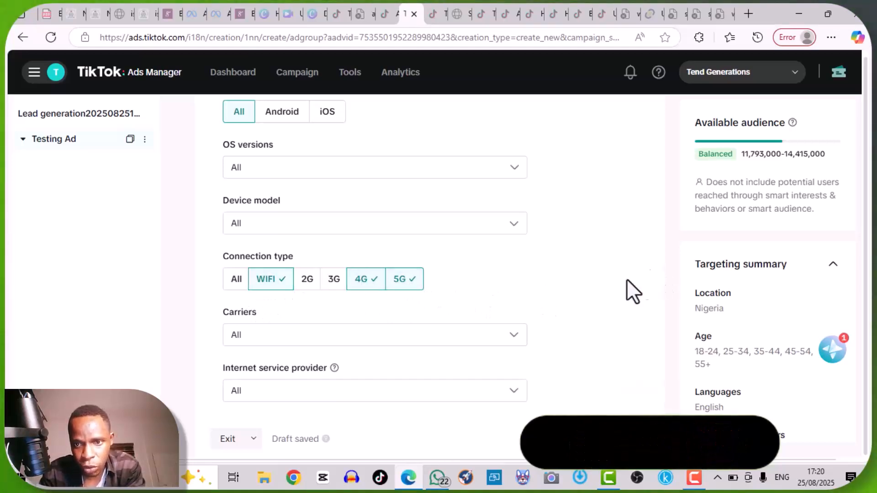
{"action": "scroll", "coordinate": [630, 293], "scroll_direction": "down", "scroll_amount": 5}
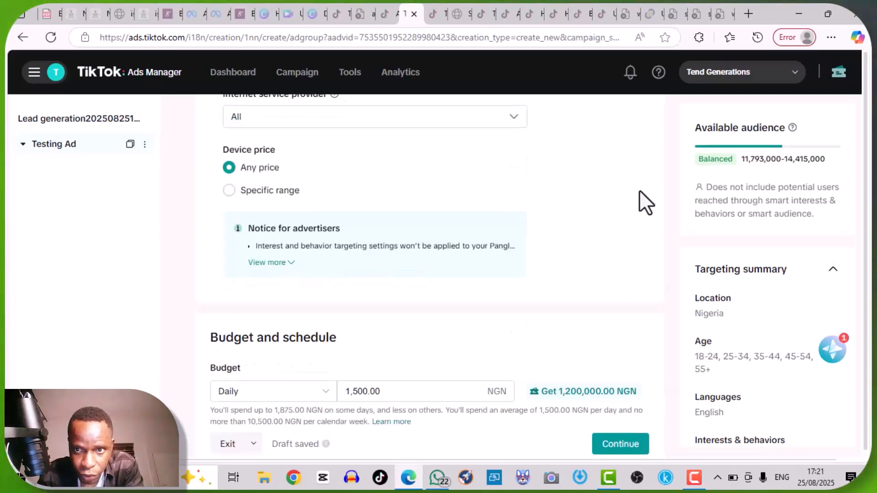
{"action": "scroll", "coordinate": [639, 191], "scroll_direction": "up", "scroll_amount": 3}
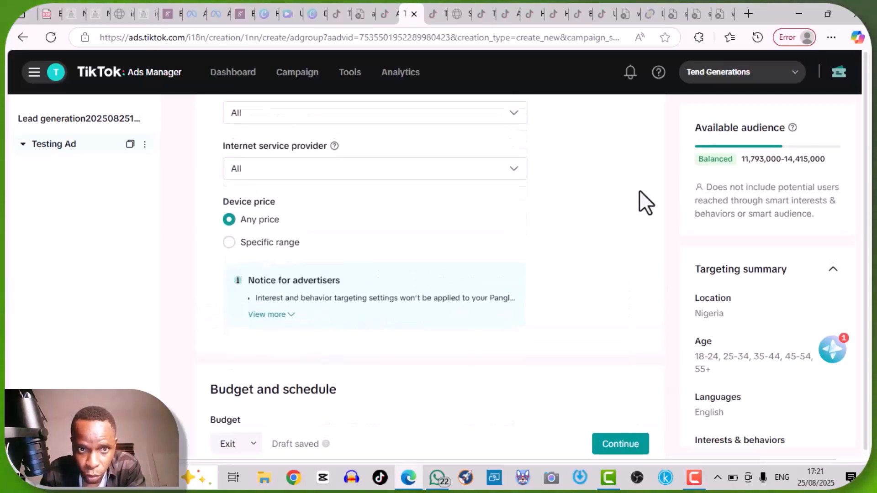
{"action": "scroll", "coordinate": [639, 191], "scroll_direction": "up", "scroll_amount": 4}
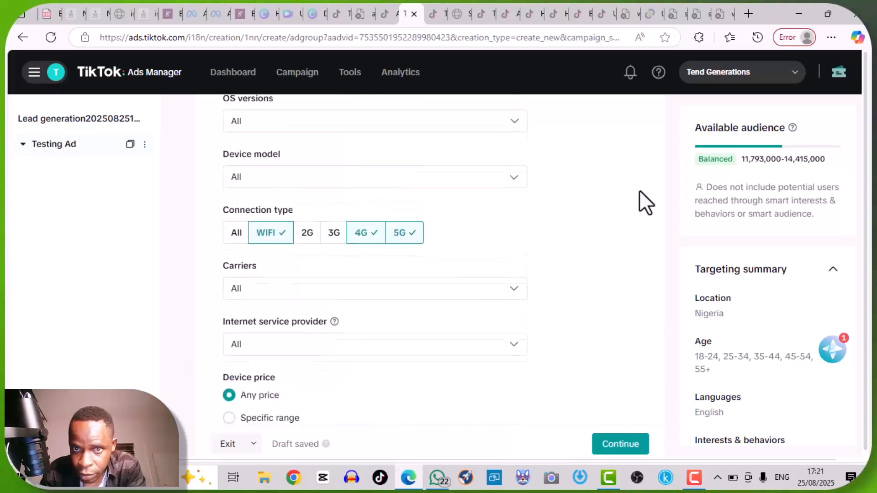
{"action": "scroll", "coordinate": [640, 191], "scroll_direction": "up", "scroll_amount": 4}
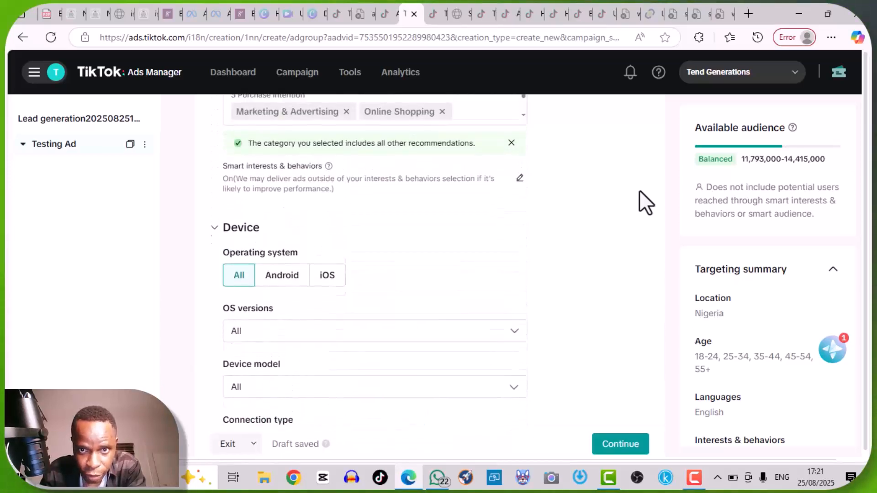
{"action": "scroll", "coordinate": [639, 190], "scroll_direction": "up", "scroll_amount": 1}
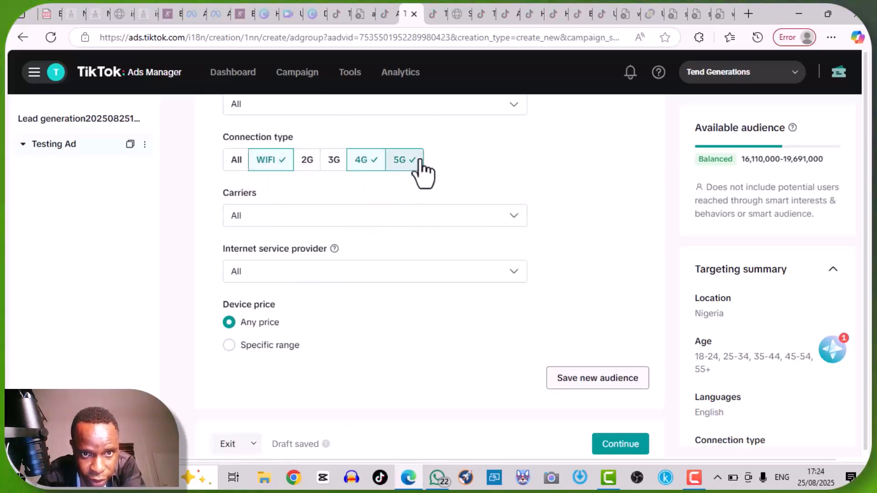
Remove WIFI from the Device targeting's connection types, keeping only 4G and 5G.
{"action": "left_click", "coordinate": [272, 165]}
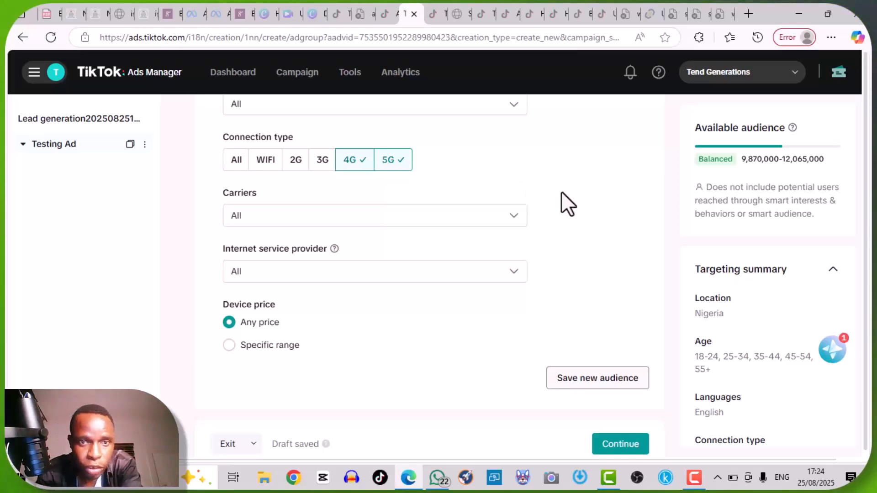
{"action": "scroll", "coordinate": [562, 191], "scroll_direction": "down", "scroll_amount": 2}
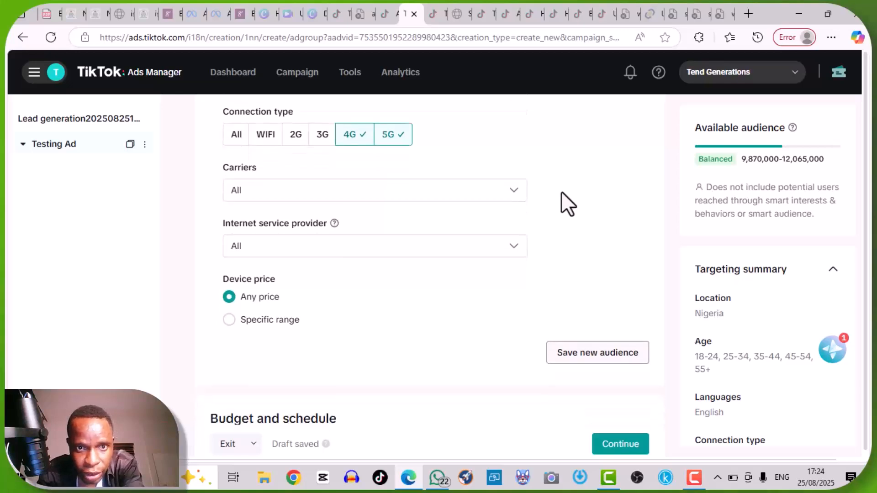
{"action": "scroll", "coordinate": [562, 193], "scroll_direction": "down", "scroll_amount": 5}
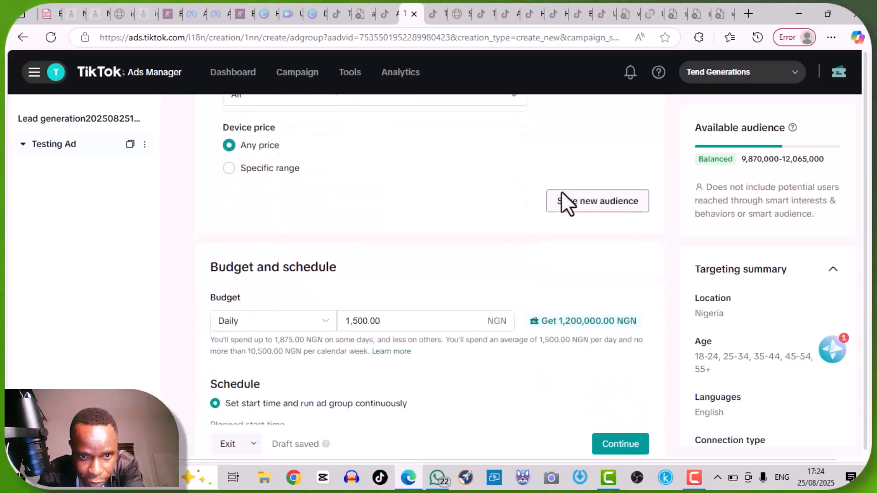
Review the ad group's daily budget, schedule, time zone and dayparting options, plus the optional Target CPA and accelerated delivery under Bidding.
{"action": "scroll", "coordinate": [562, 192], "scroll_direction": "down", "scroll_amount": 1}
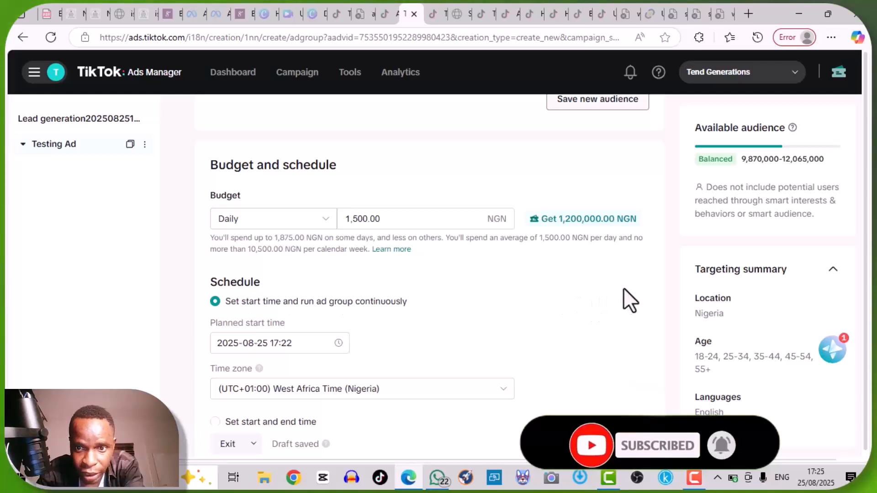
{"action": "scroll", "coordinate": [635, 300], "scroll_direction": "down", "scroll_amount": 3}
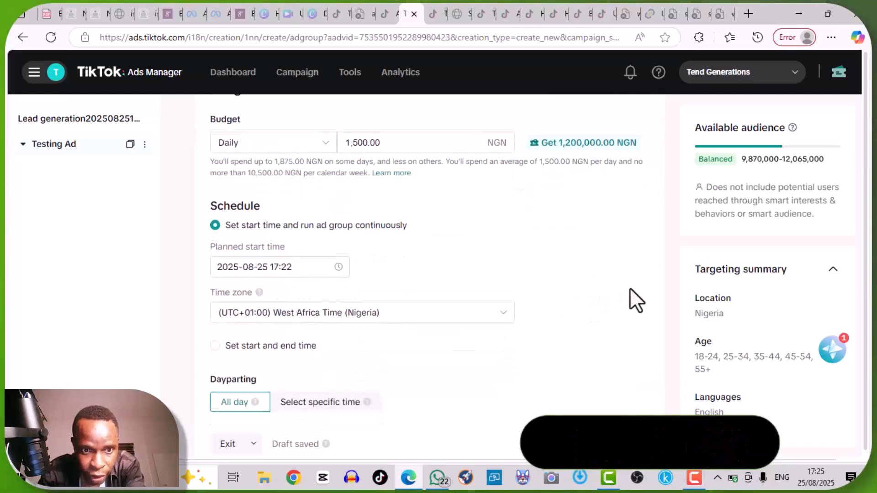
{"action": "scroll", "coordinate": [630, 289], "scroll_direction": "down", "scroll_amount": 2}
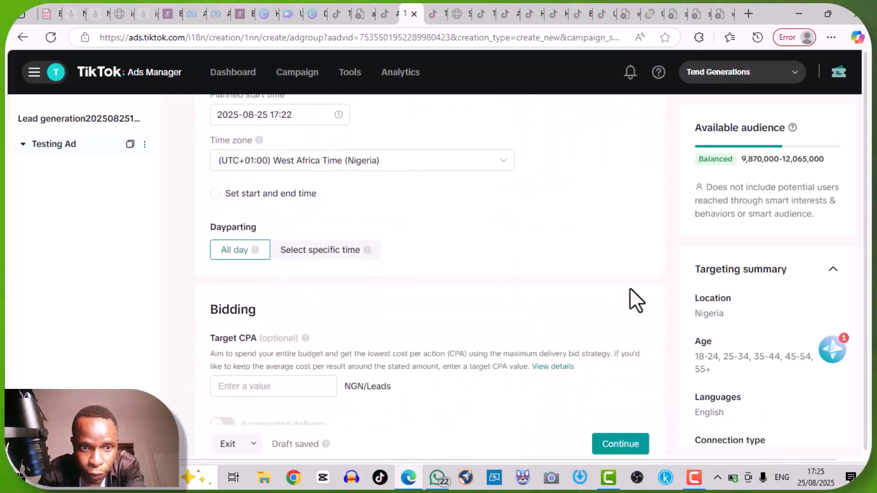
{"action": "scroll", "coordinate": [630, 289], "scroll_direction": "down", "scroll_amount": 1}
{"action": "scroll", "coordinate": [635, 300], "scroll_direction": "down", "scroll_amount": 2}
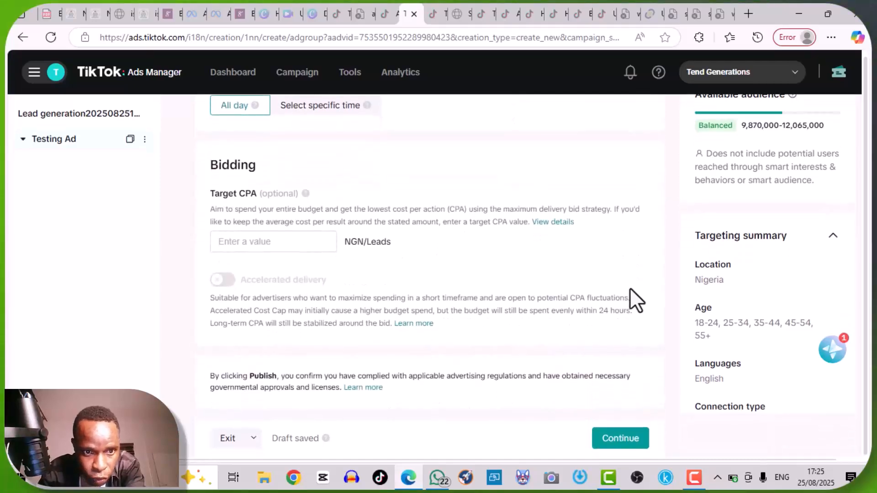
{"action": "scroll", "coordinate": [630, 289], "scroll_direction": "up", "scroll_amount": 1}
{"action": "scroll", "coordinate": [630, 289], "scroll_direction": "down", "scroll_amount": 1}
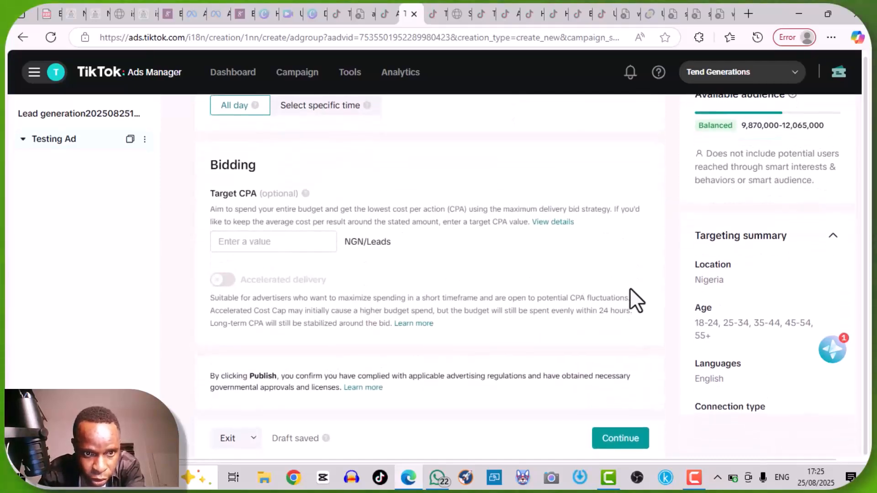
Go back over the Device targeting settings and the recommended categories under Interests & behaviors.
{"action": "scroll", "coordinate": [630, 289], "scroll_direction": "up", "scroll_amount": 8}
{"action": "scroll", "coordinate": [630, 289], "scroll_direction": "up", "scroll_amount": 6}
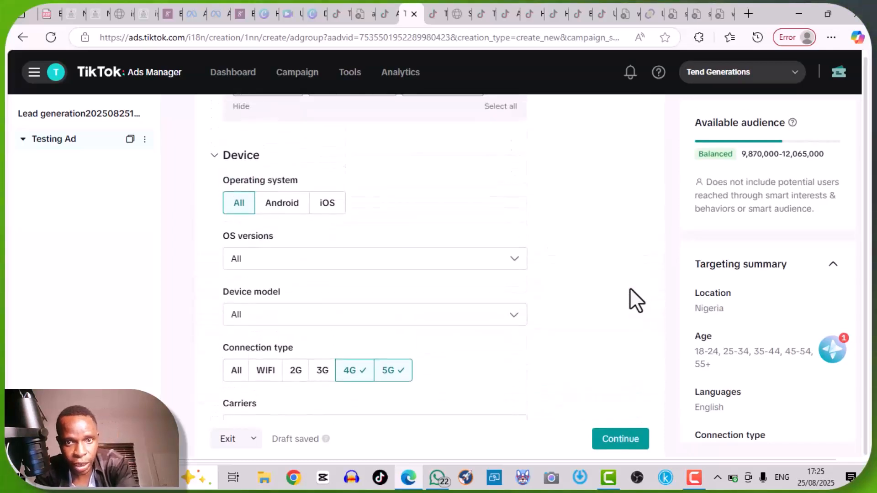
{"action": "scroll", "coordinate": [630, 289], "scroll_direction": "up", "scroll_amount": 4}
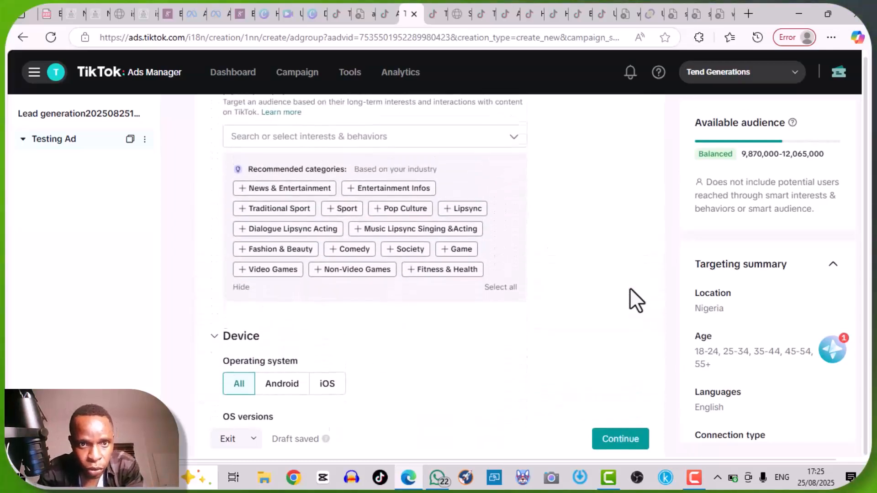
{"action": "scroll", "coordinate": [637, 300], "scroll_direction": "up", "scroll_amount": 1}
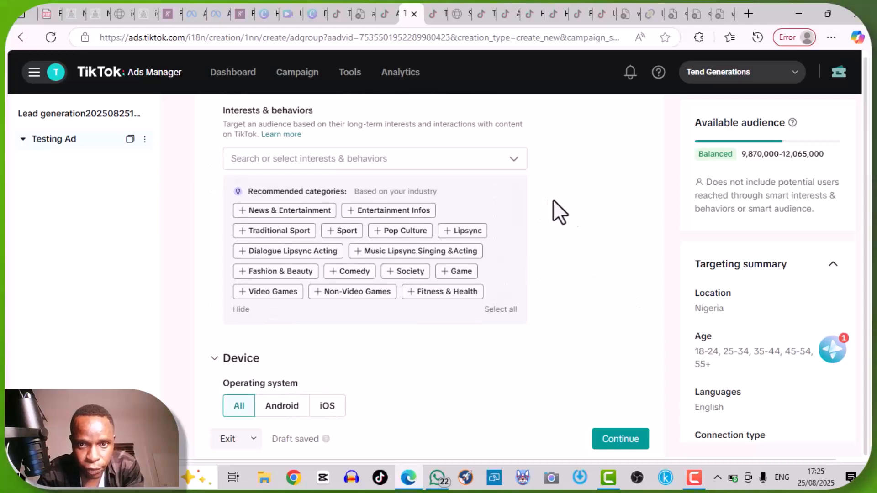